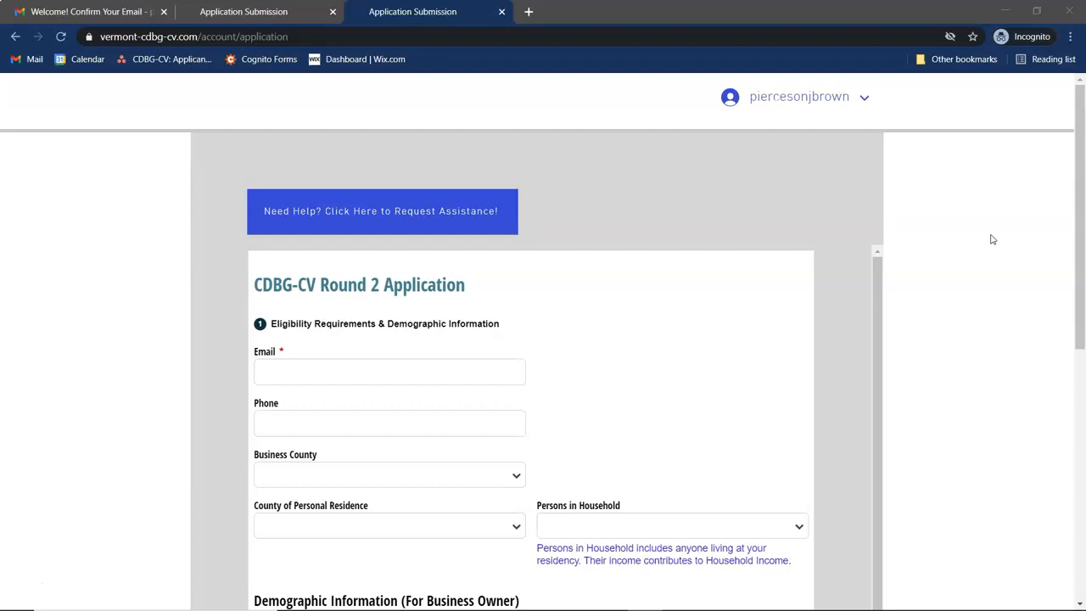
# - Enter the applicant's Gmail e-mail address in the Email field, correcting typos along the way
pyautogui.scroll(-2, 972, 311)
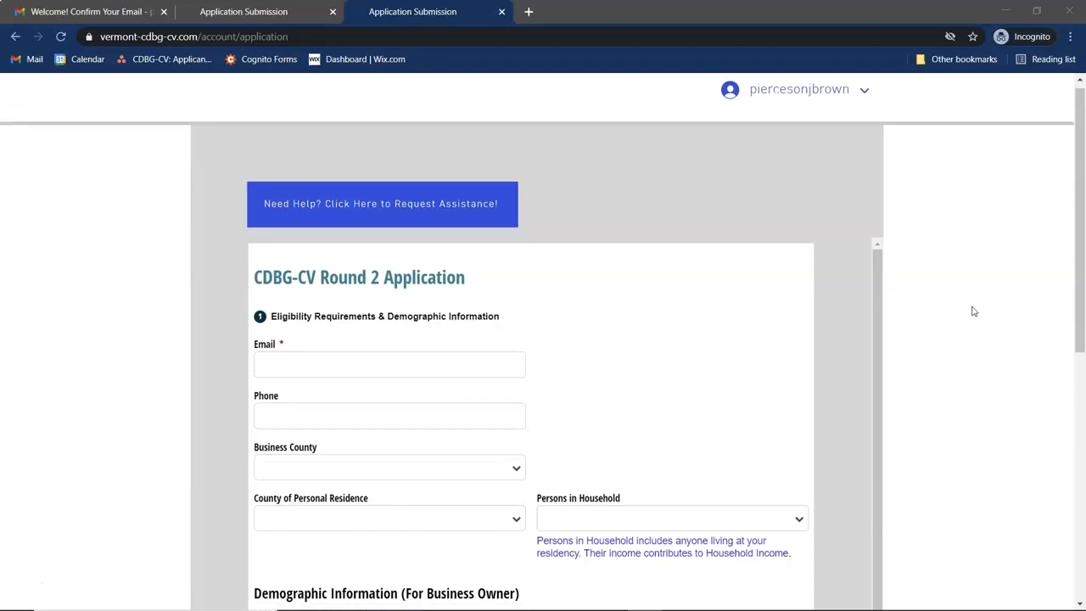
pyautogui.scroll(1, 972, 310)
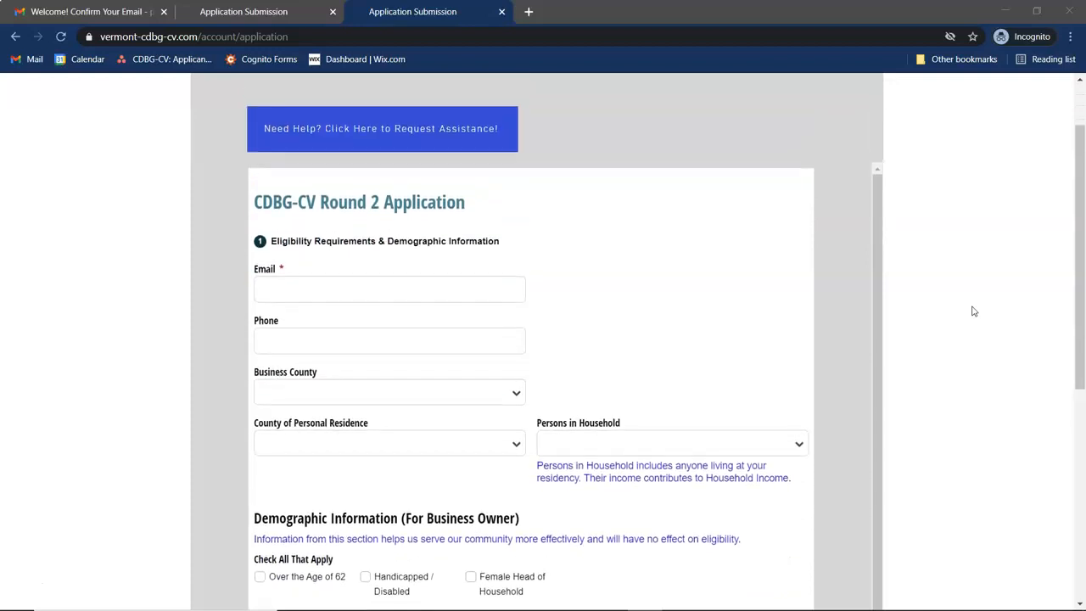
pyautogui.scroll(1, 654, 268)
pyautogui.scroll(-1, 653, 269)
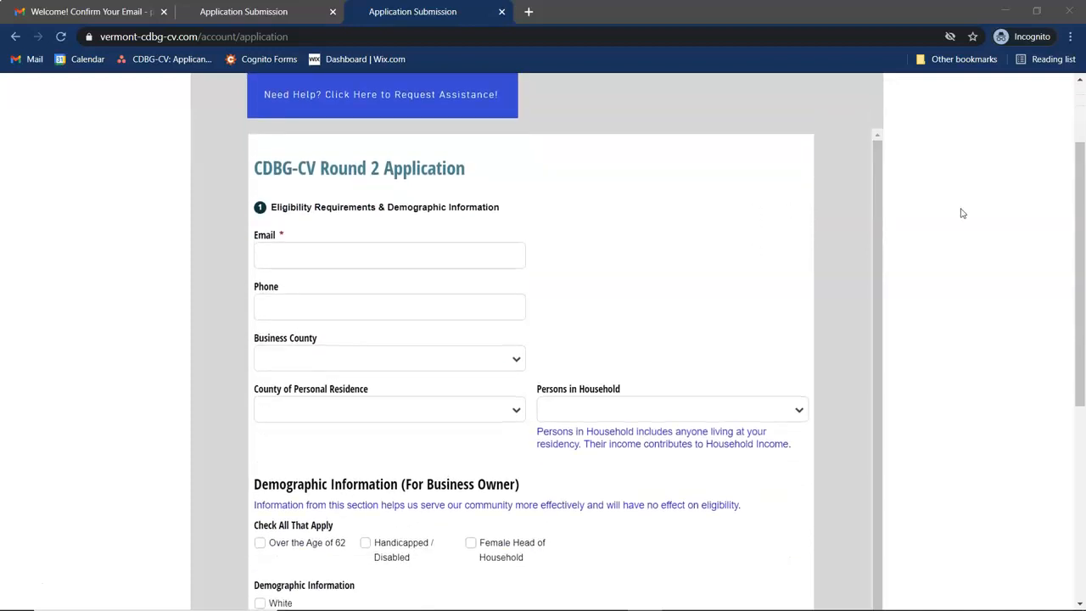
pyautogui.scroll(2, 950, 293)
pyautogui.scroll(-1, 720, 351)
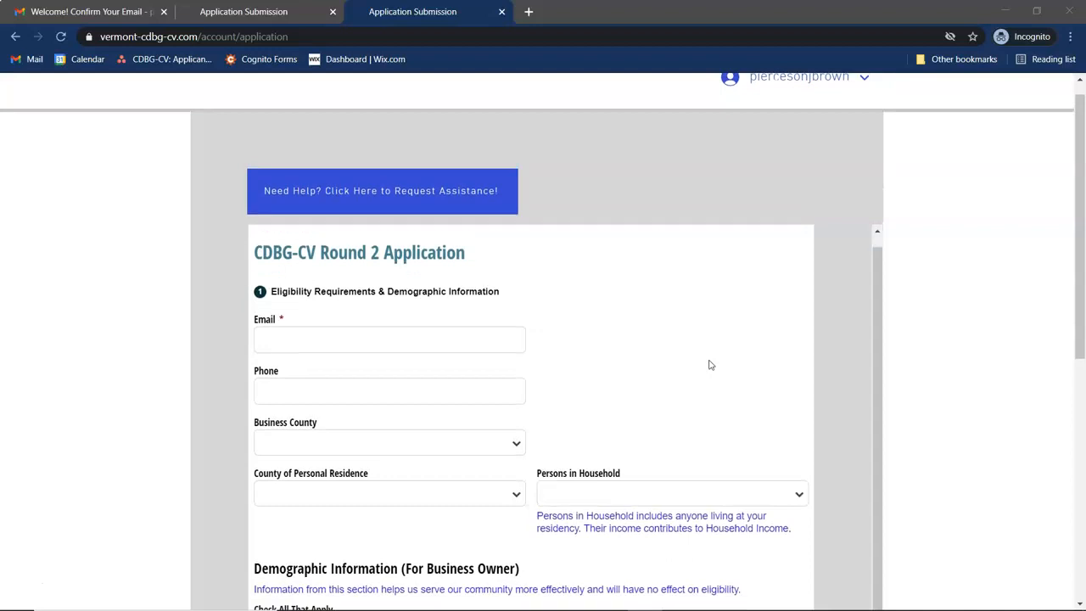
pyautogui.scroll(-2, 998, 379)
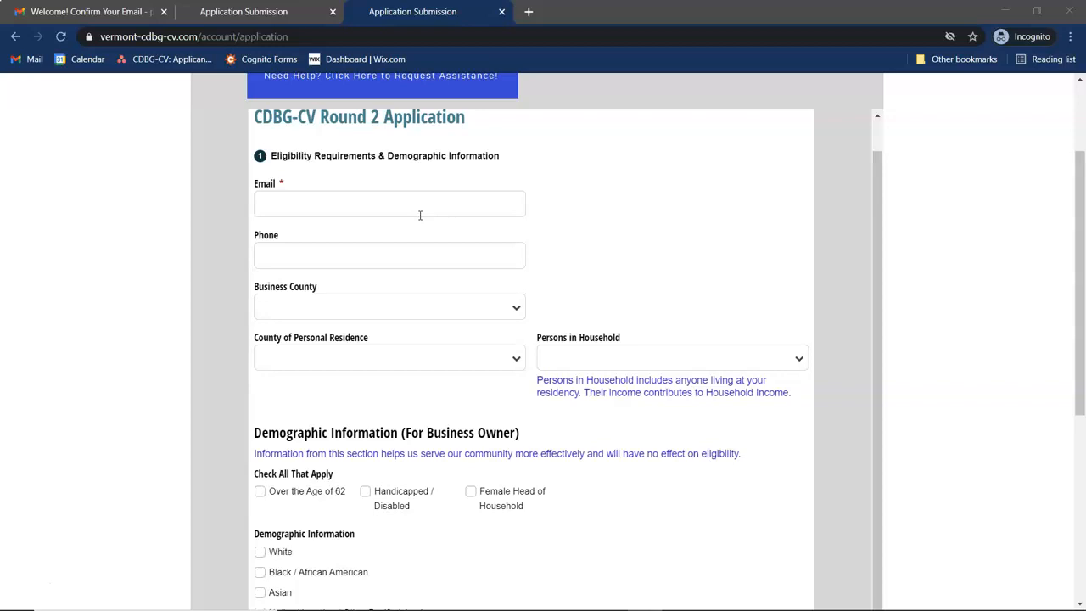
pyautogui.click(419, 215)
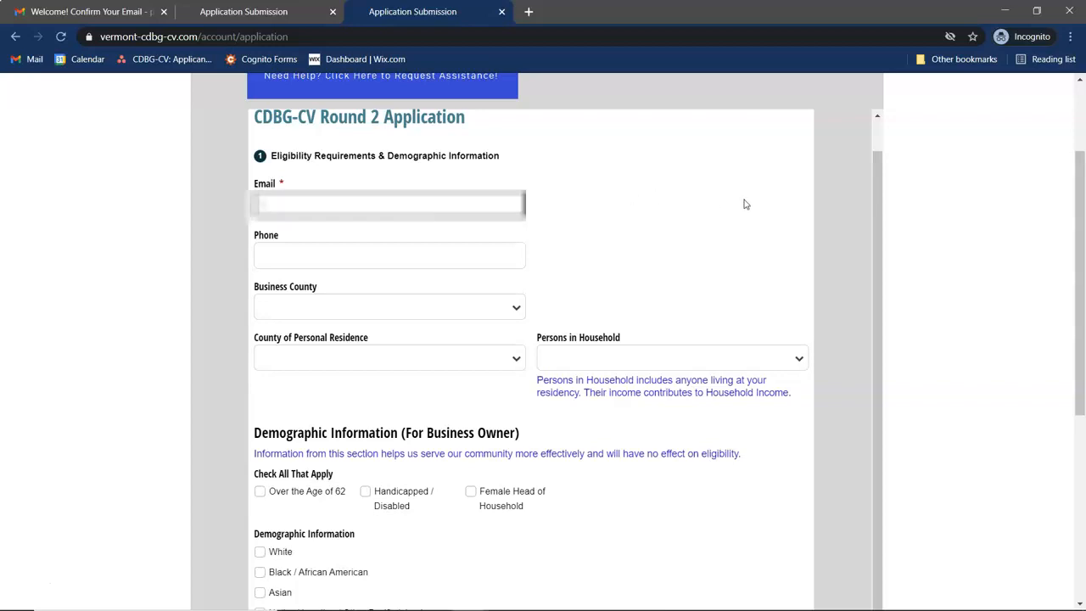
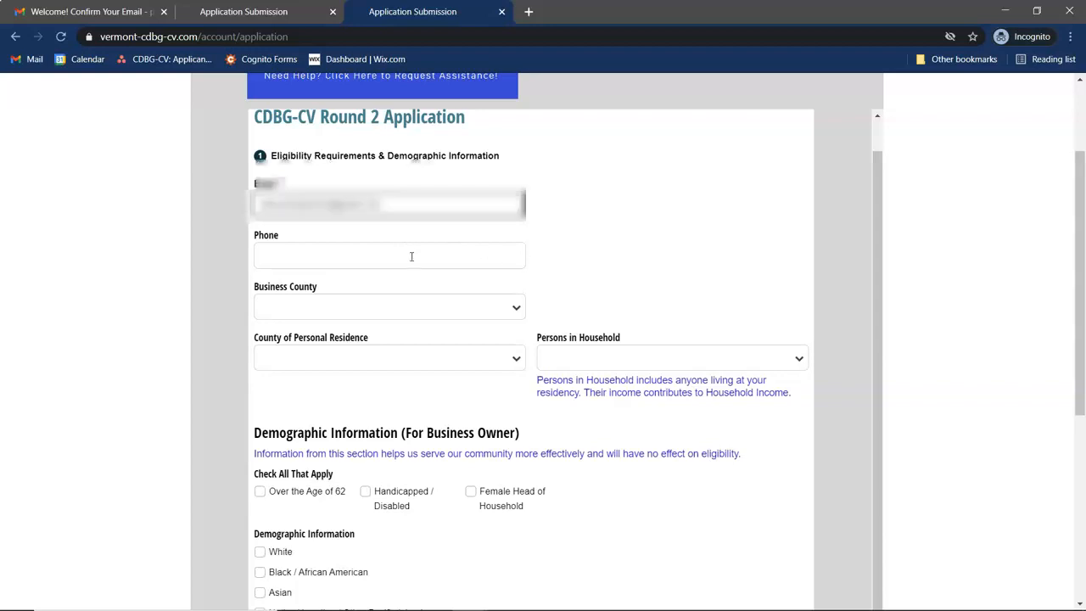
# - Enter the applicant's 10-digit phone number in the Phone field
pyautogui.scroll(-1, 625, 237)
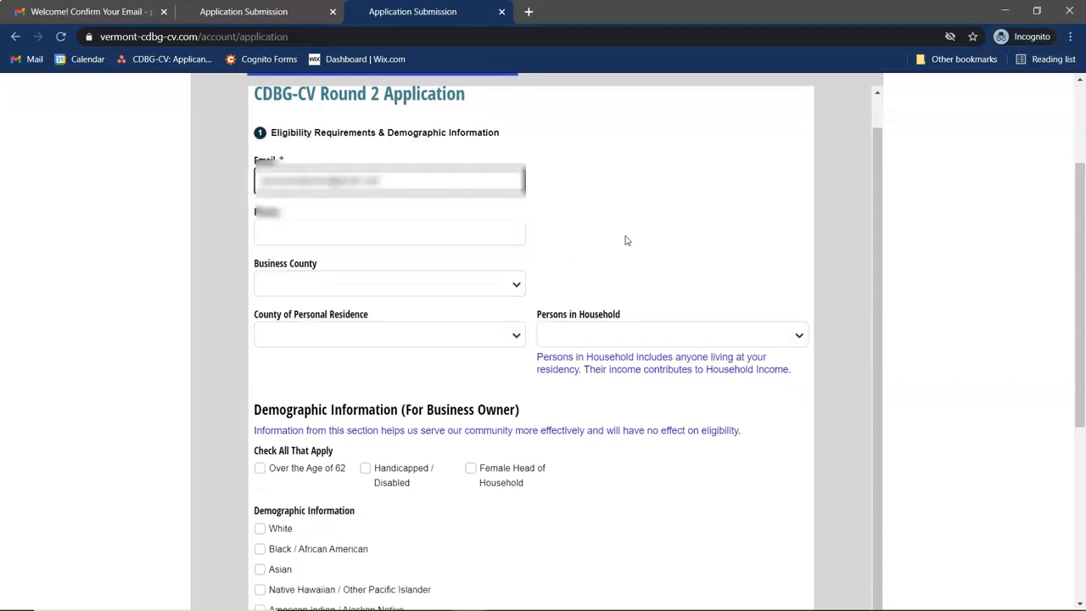
pyautogui.click(331, 231)
pyautogui.write('1111111111')
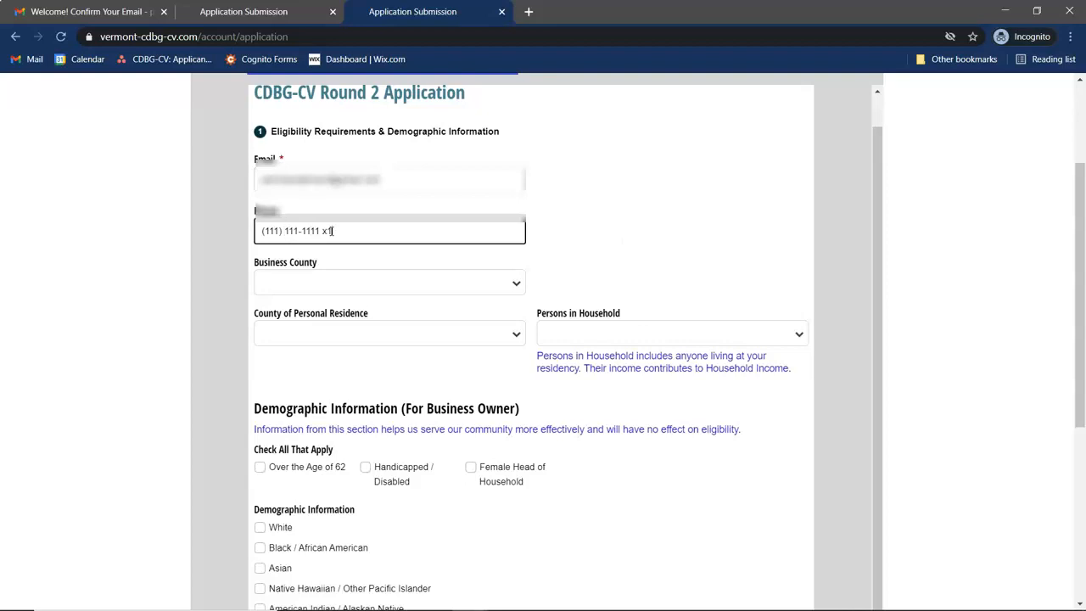
pyautogui.click(734, 218)
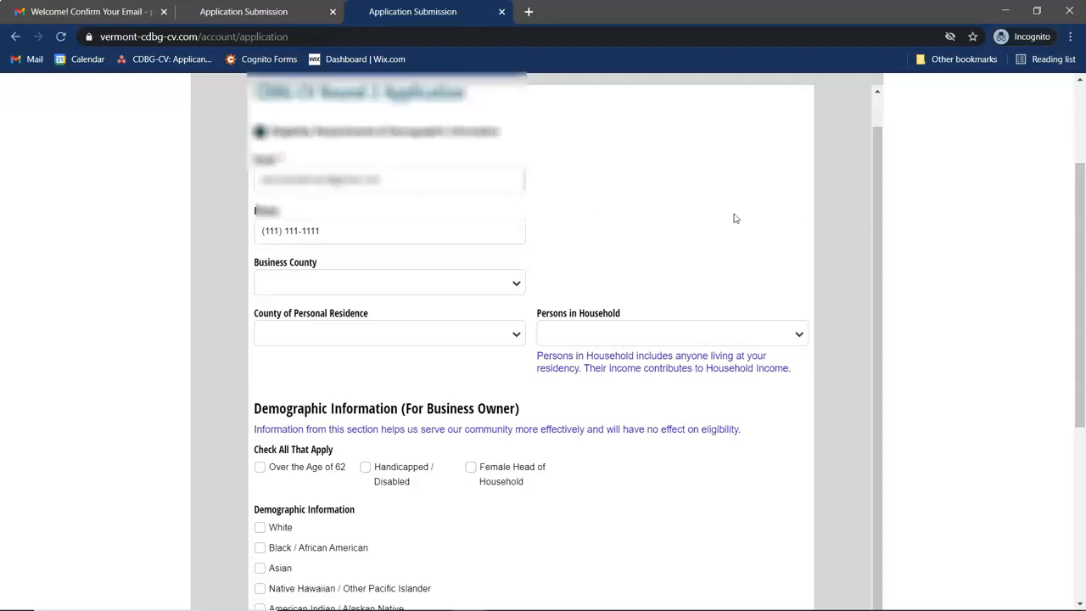
pyautogui.scroll(-1, 573, 354)
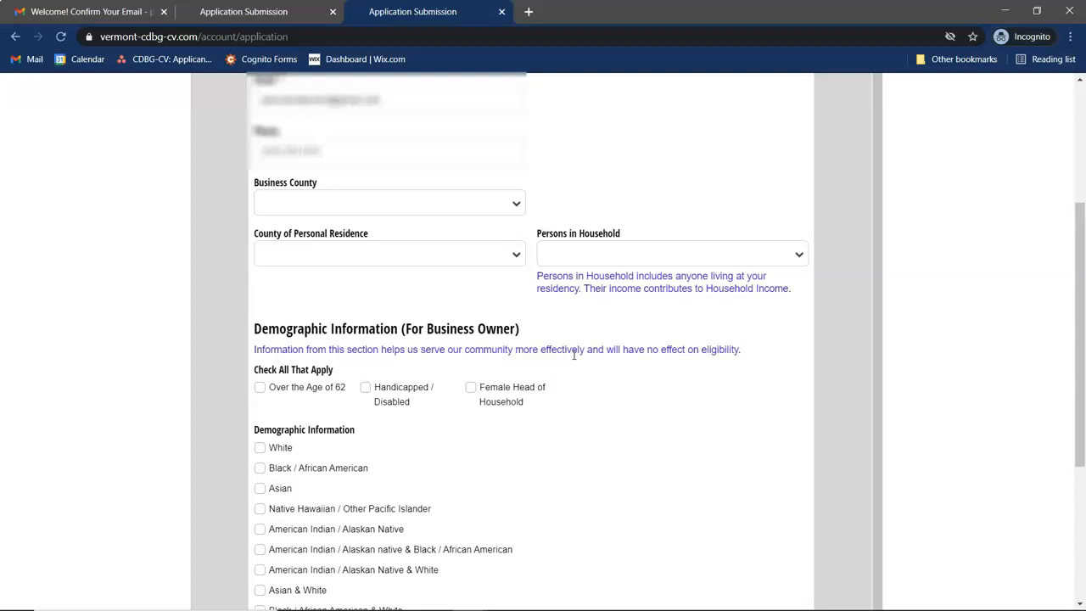
# - Choose Windham as Business County, Grand Isle as residence county, and 1 person in household
pyautogui.click(414, 209)
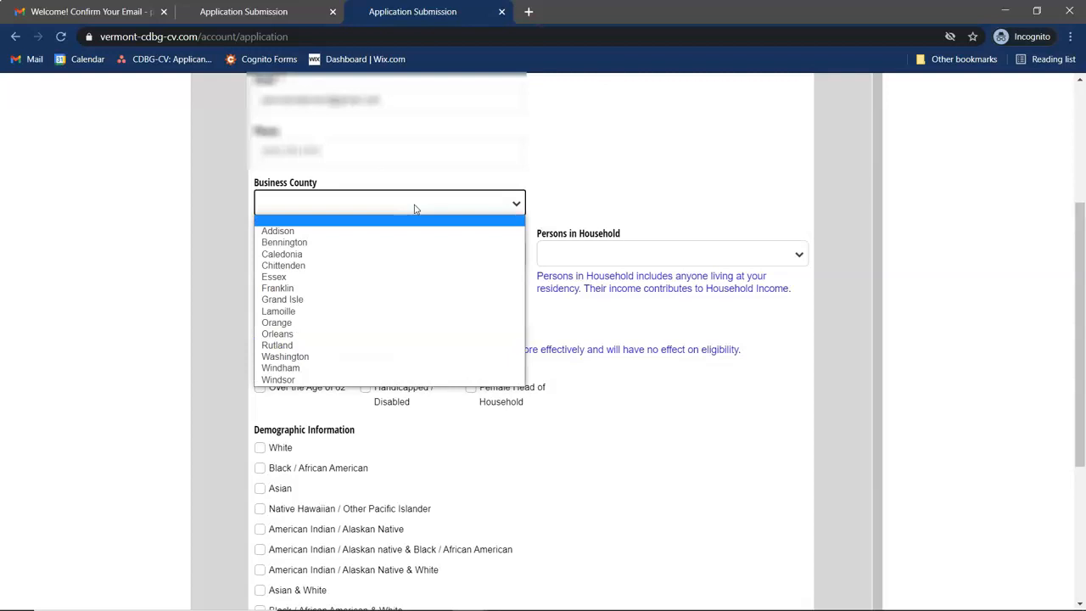
pyautogui.click(293, 370)
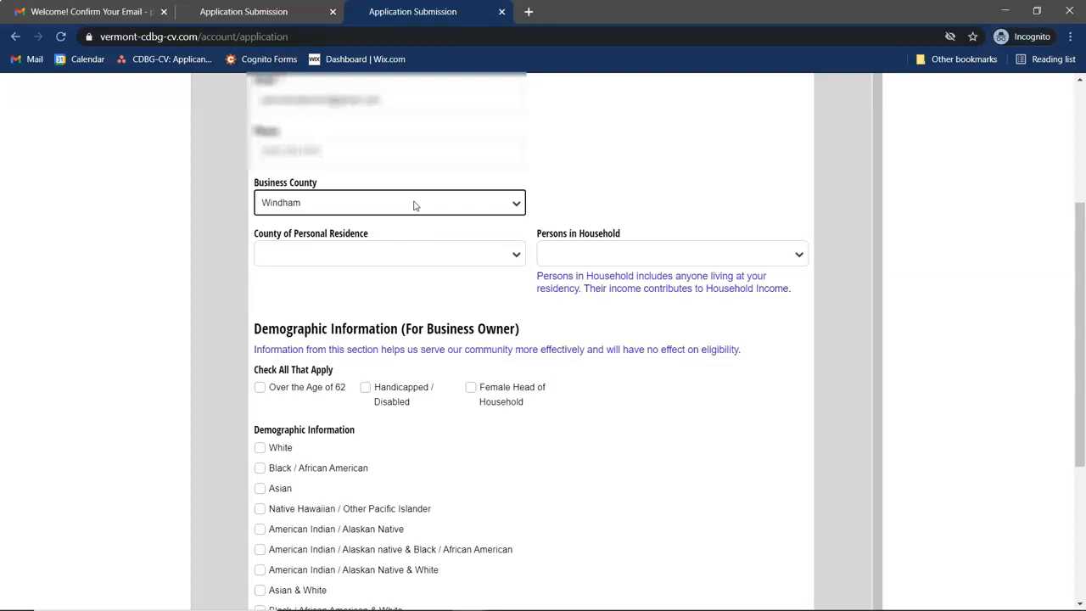
pyautogui.click(404, 259)
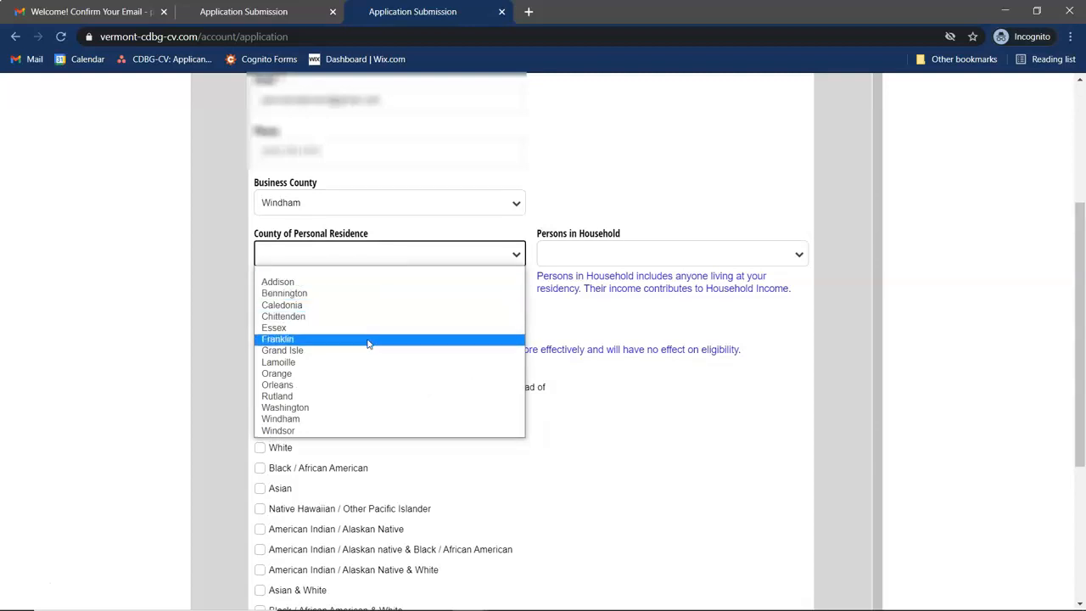
pyautogui.click(404, 350)
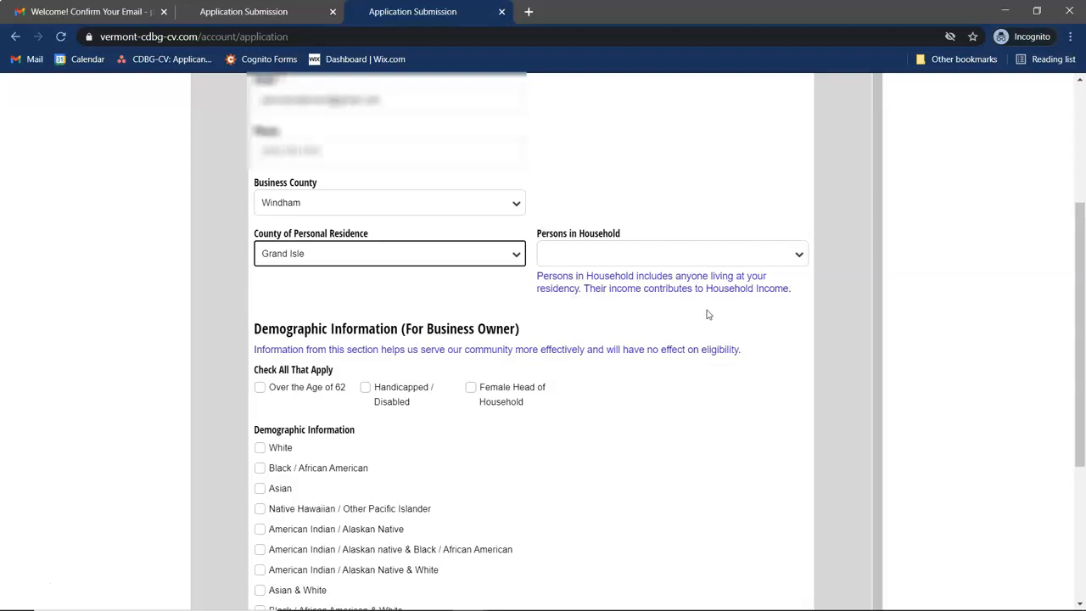
pyautogui.click(604, 260)
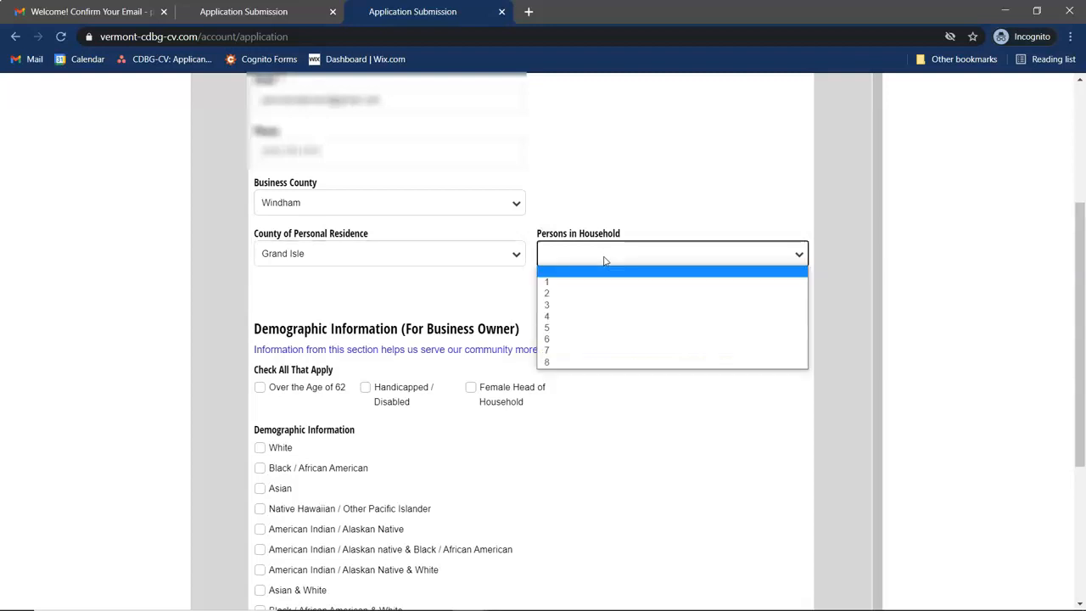
pyautogui.click(587, 281)
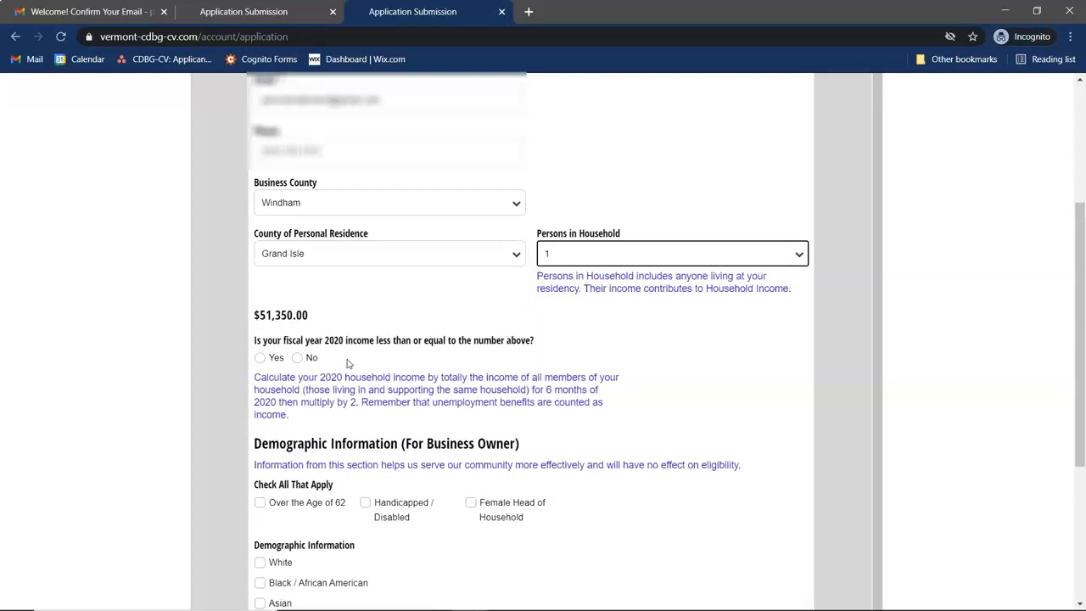
# - Answer Yes to 2020 income, sole proprietor, Vermont resident and for-profit entity questions
pyautogui.scroll(-1, 348, 365)
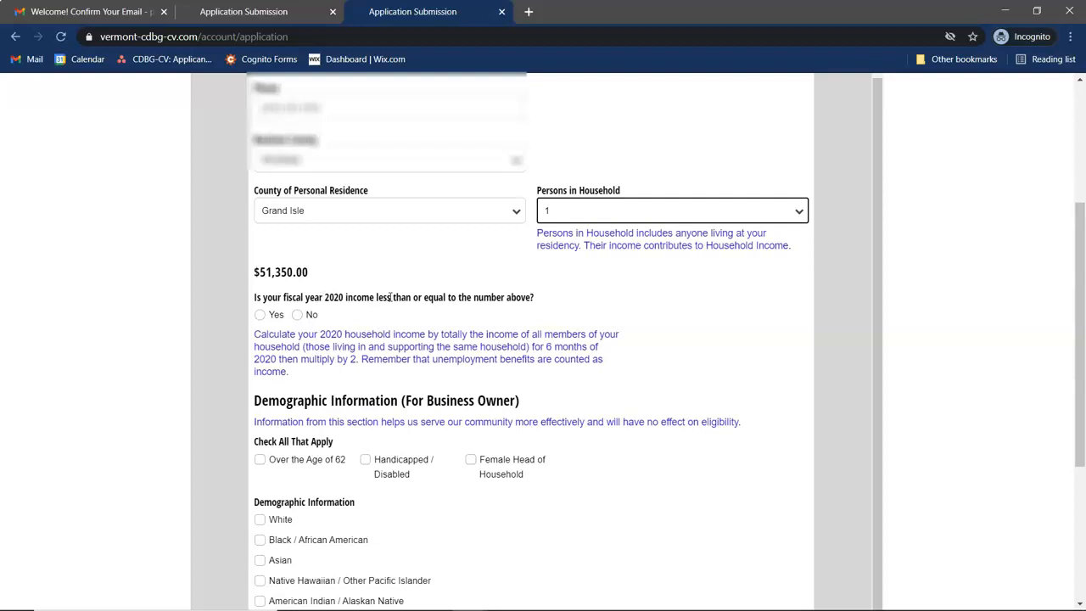
pyautogui.click(299, 315)
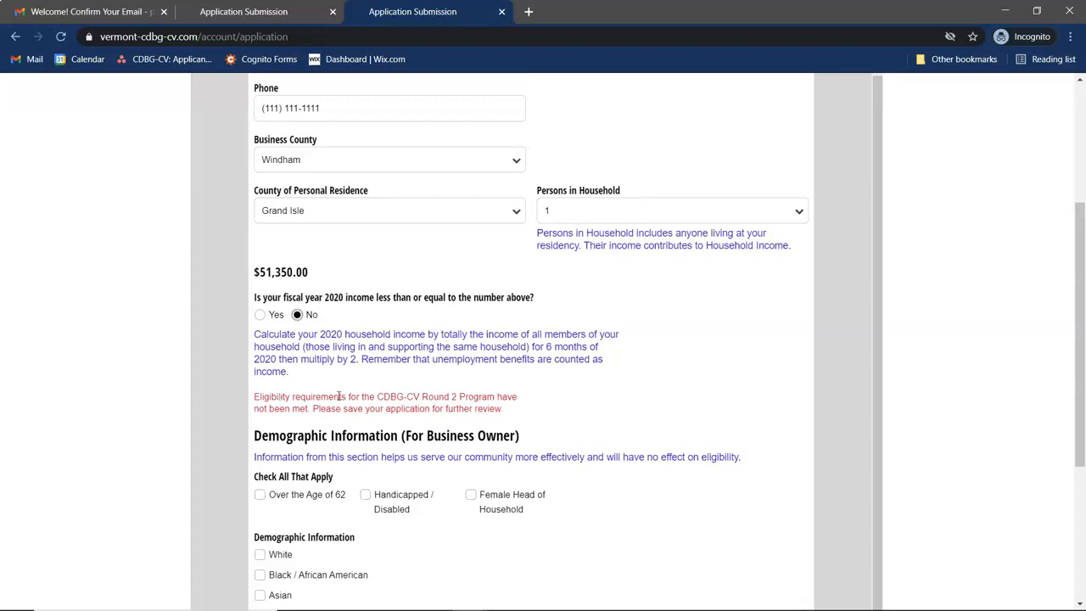
pyautogui.click(262, 319)
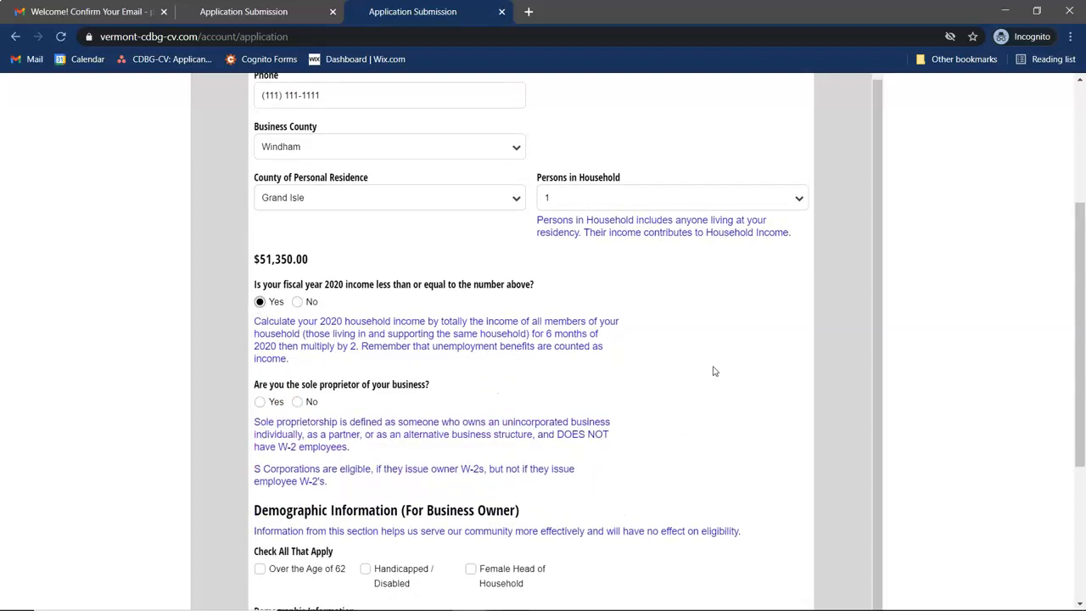
pyautogui.scroll(-1, 713, 368)
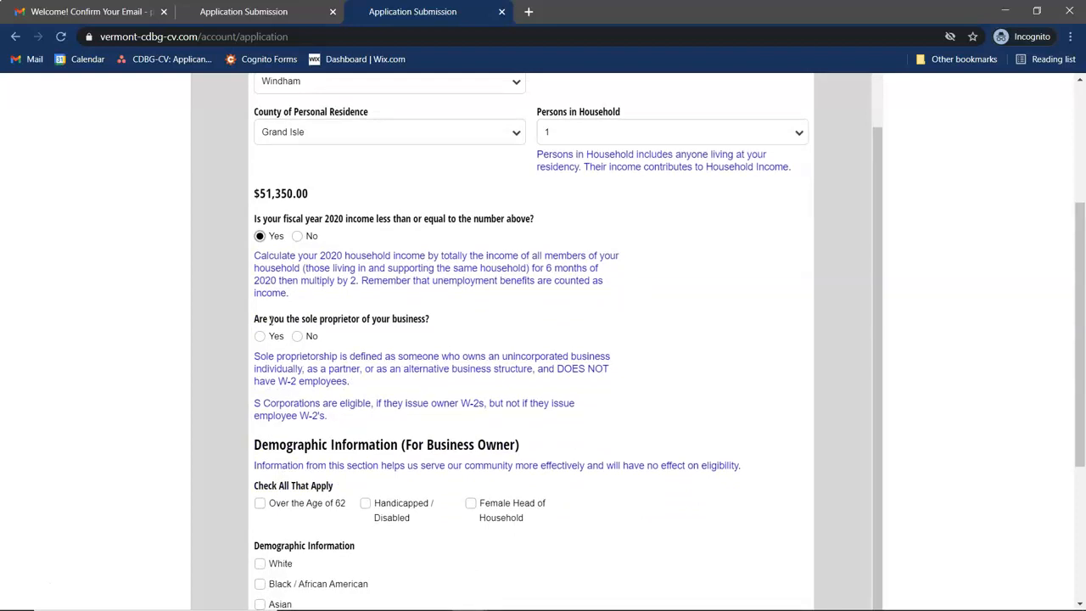
pyautogui.click(259, 336)
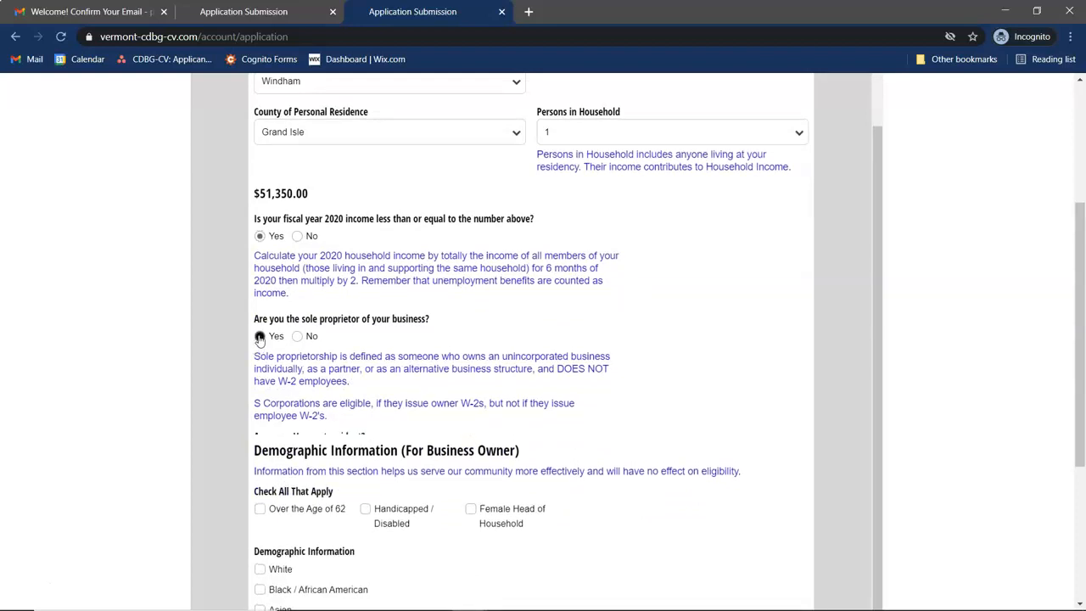
pyautogui.click(260, 459)
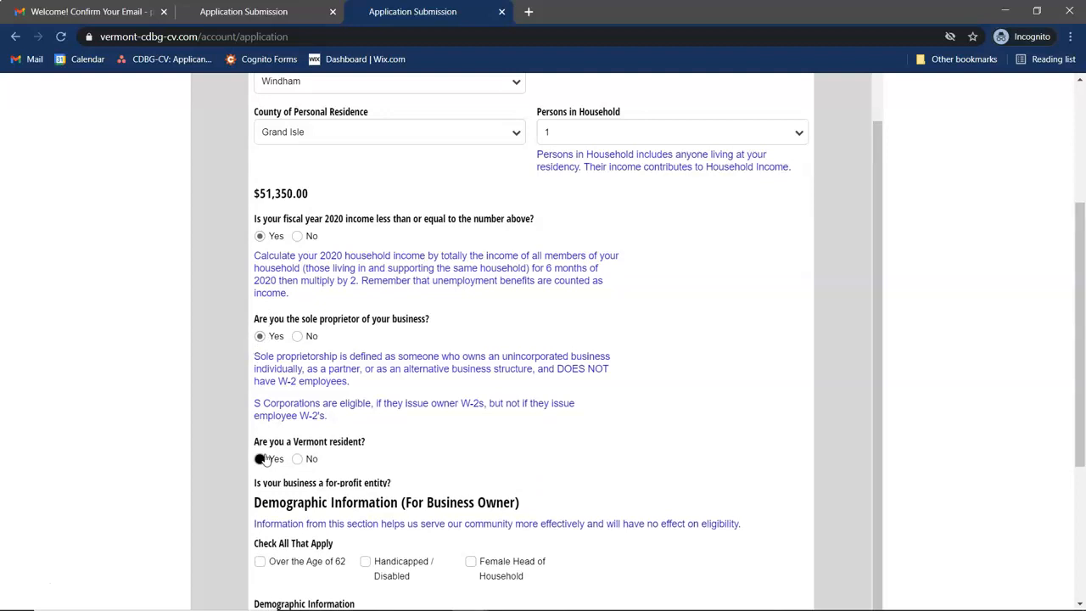
pyautogui.scroll(-1, 322, 458)
pyautogui.click(260, 421)
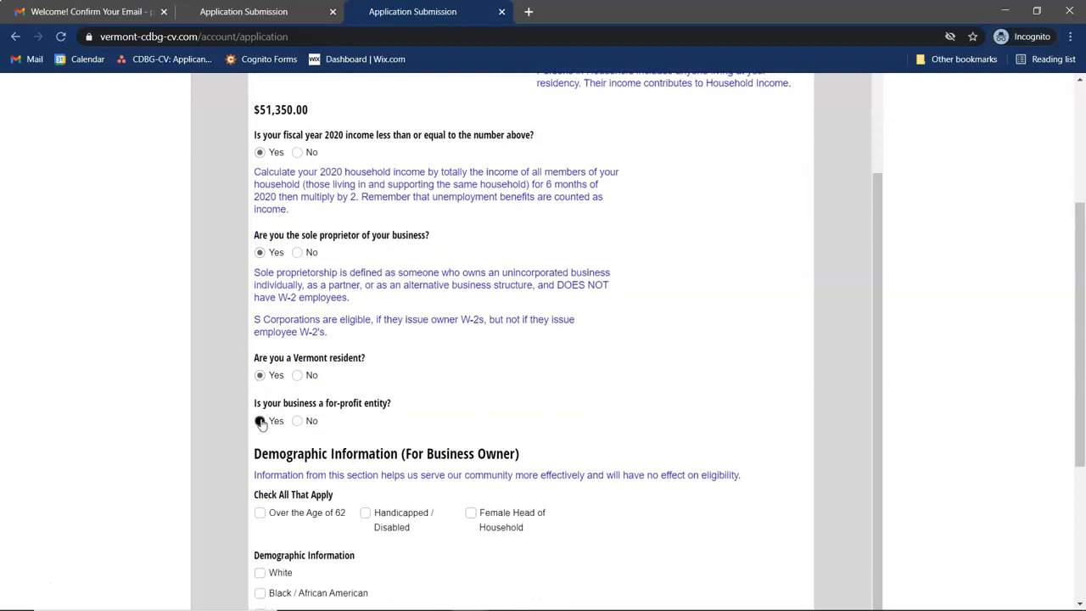
# - Confirm Vermont establishment, multiple clients, good standing, revenue over $24,450; answer No to excluded business
pyautogui.scroll(-1, 312, 480)
pyautogui.click(259, 393)
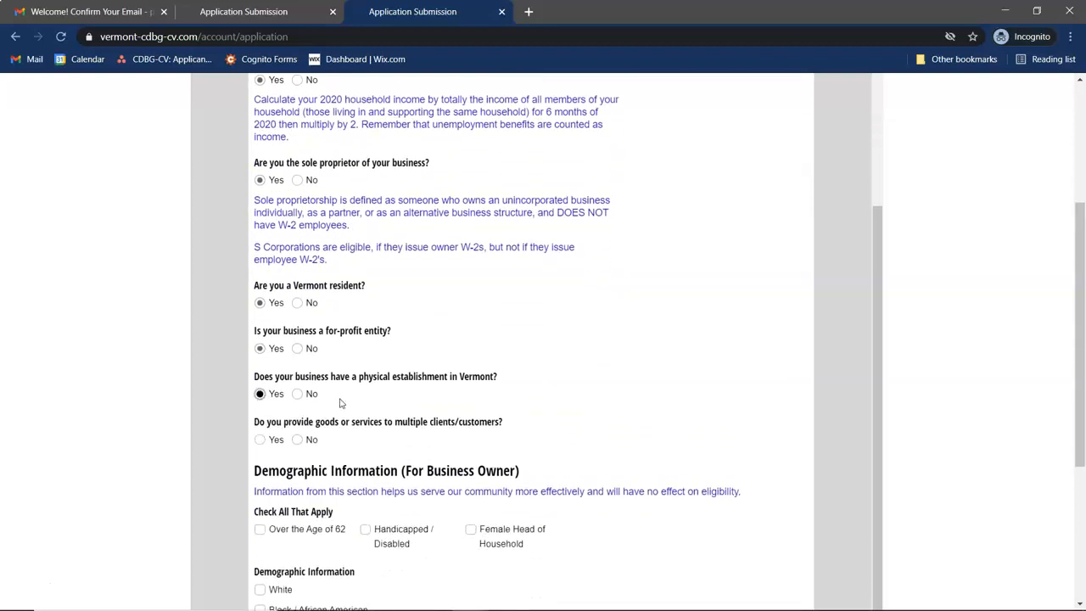
pyautogui.click(260, 440)
pyautogui.scroll(-2, 261, 445)
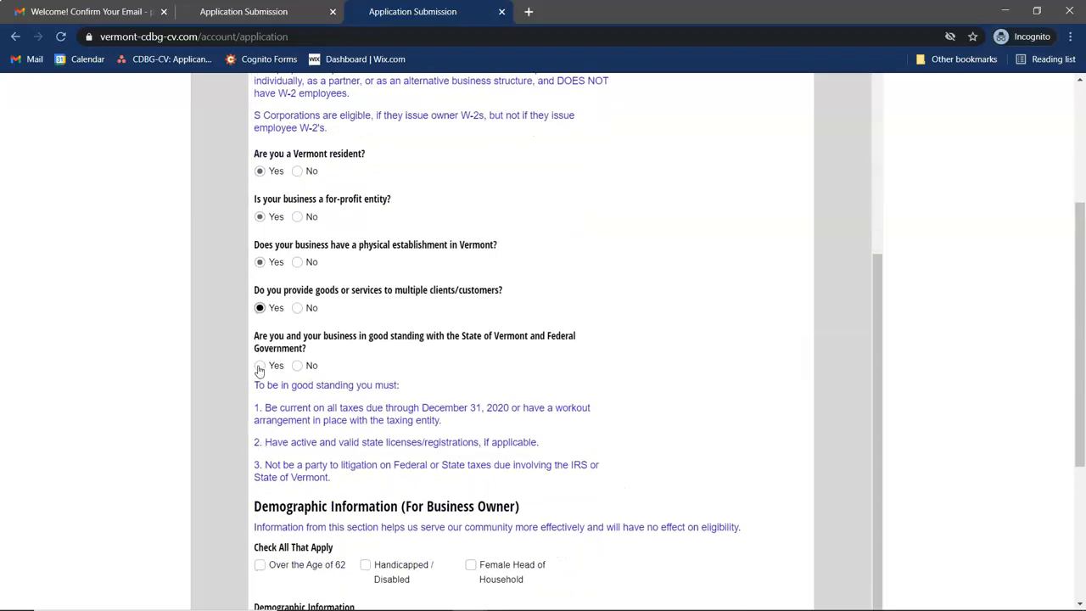
pyautogui.click(260, 366)
pyautogui.scroll(-2, 317, 473)
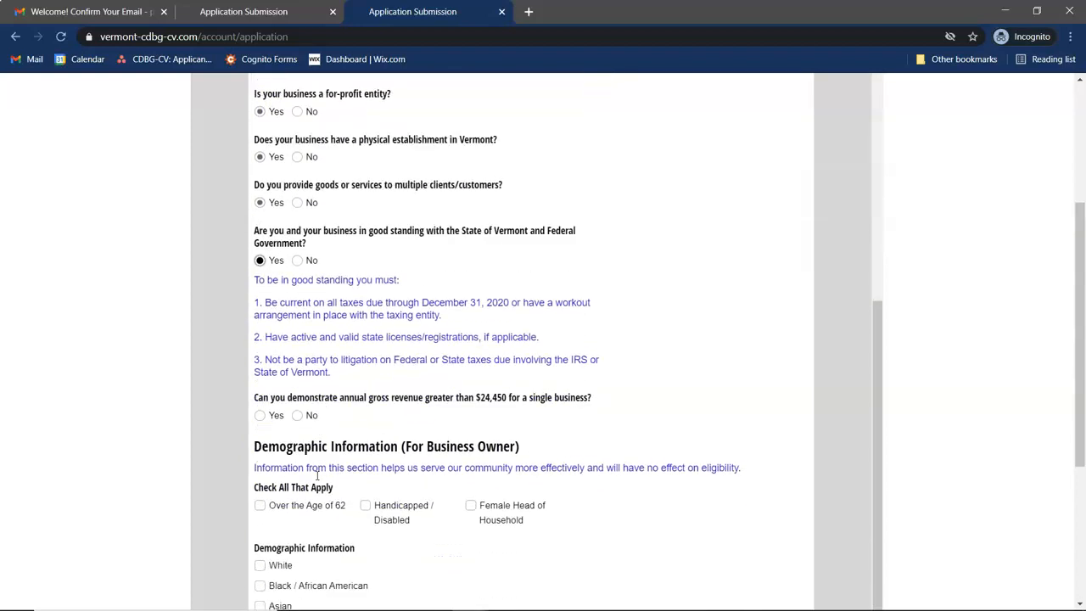
pyautogui.click(259, 370)
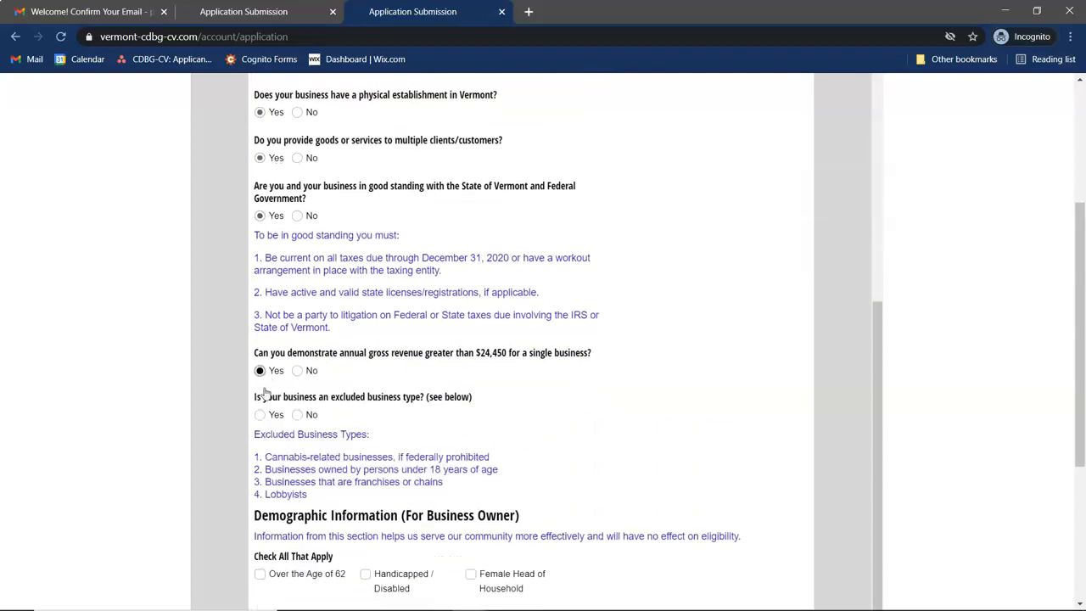
pyautogui.scroll(-1, 261, 425)
pyautogui.click(297, 388)
pyautogui.scroll(-1, 395, 446)
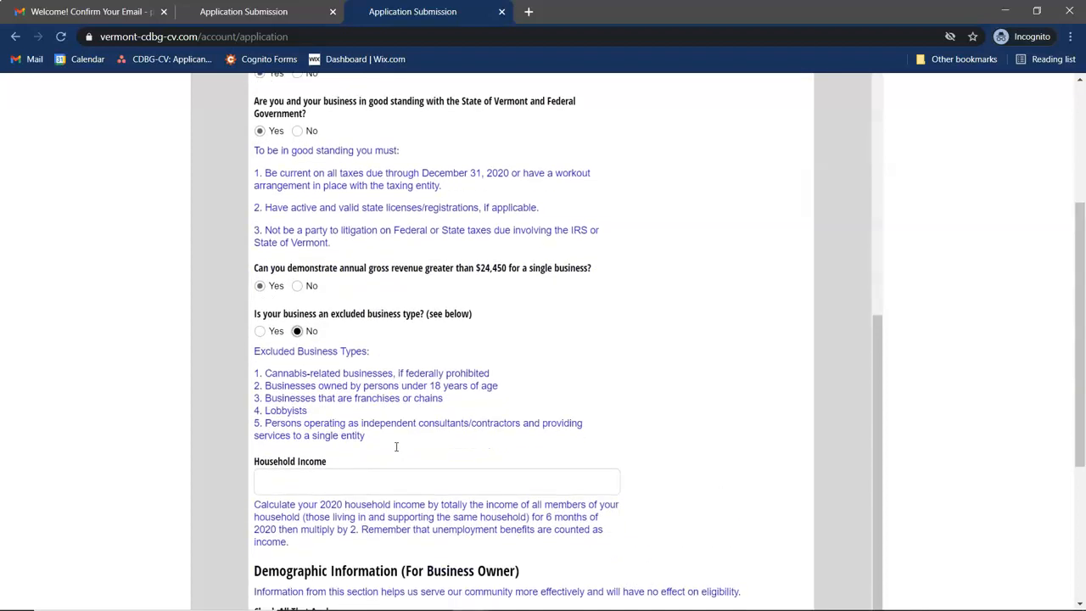
# - Enter a 2020 household income of $30,000.00
pyautogui.click(317, 475)
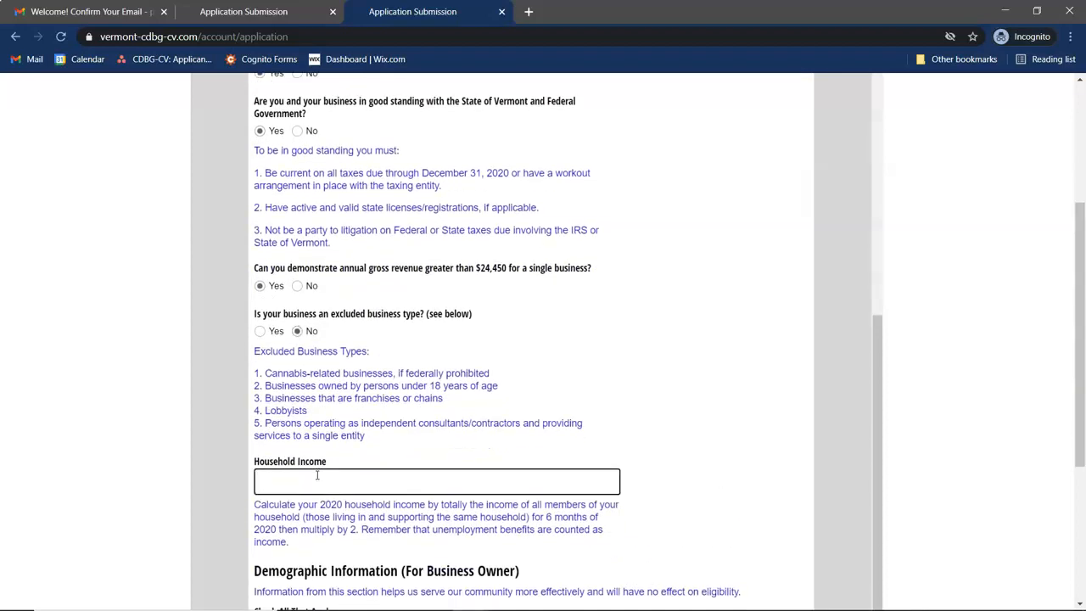
pyautogui.write('30')
pyautogui.write('000')
pyautogui.click(611, 442)
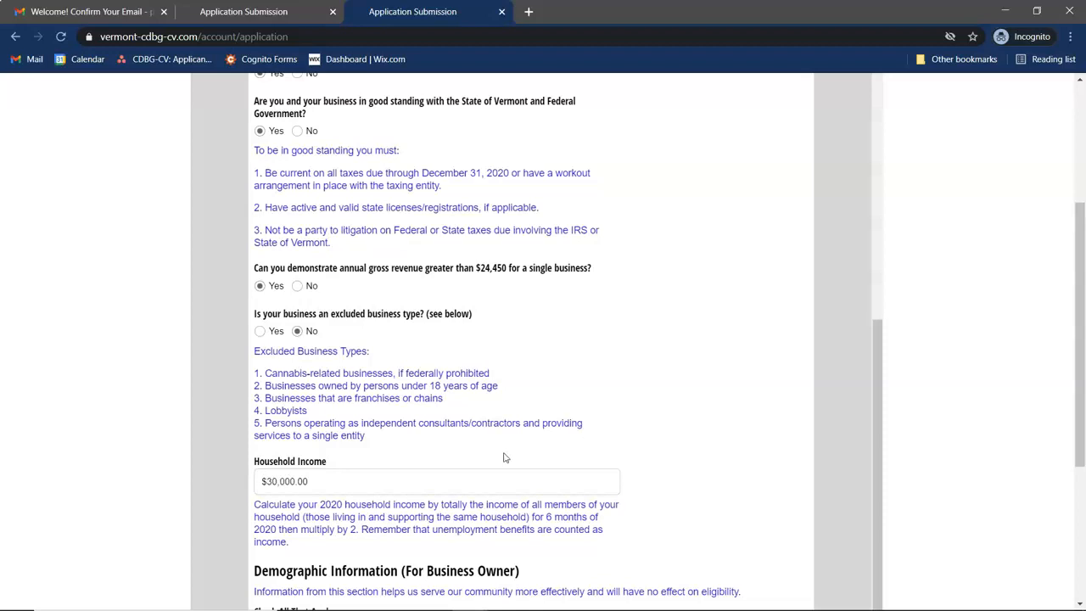
pyautogui.scroll(-3, 503, 457)
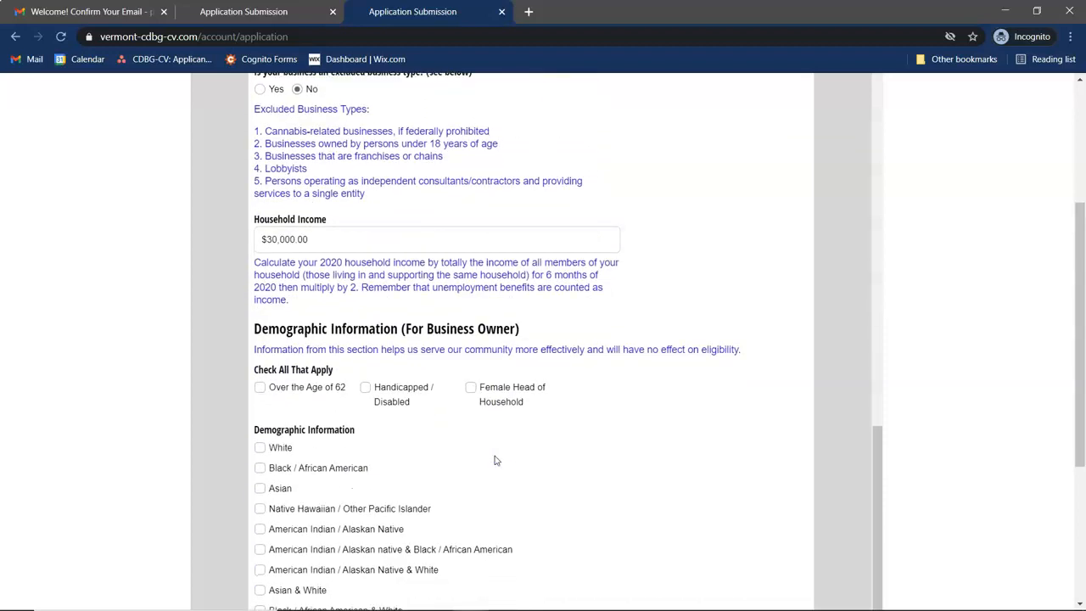
pyautogui.scroll(-2, 496, 459)
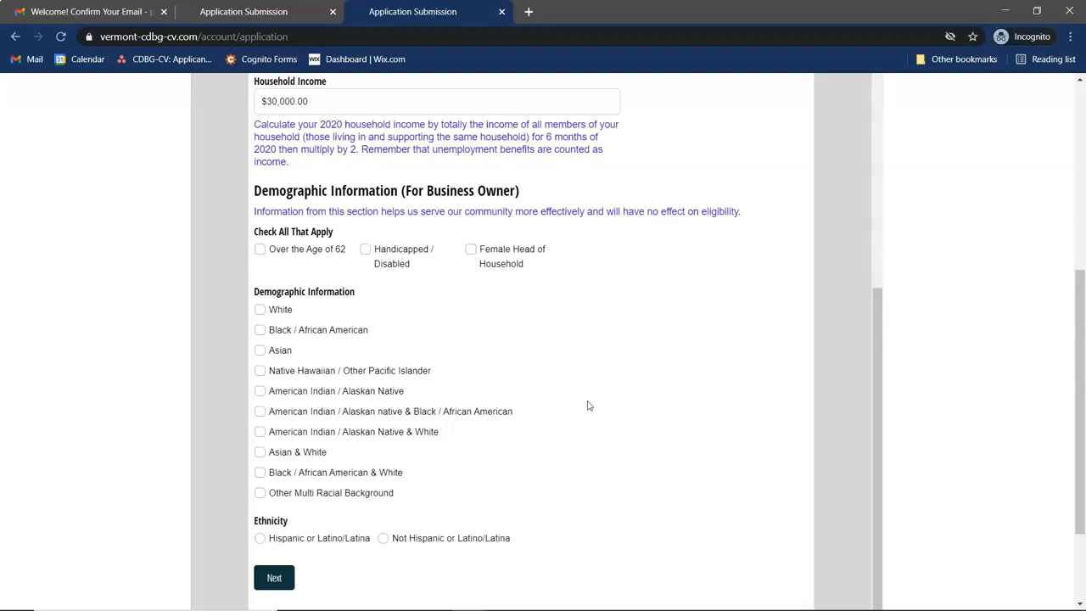
pyautogui.scroll(-1, 586, 404)
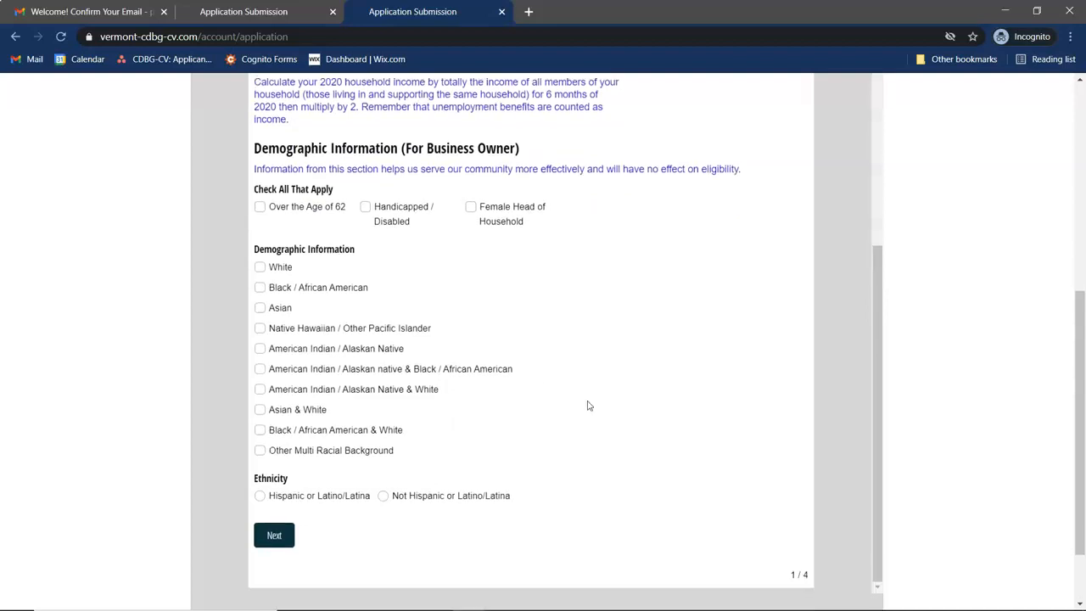
# - Read through the Required Material list and grant-use example, then continue to Business Information
pyautogui.click(274, 536)
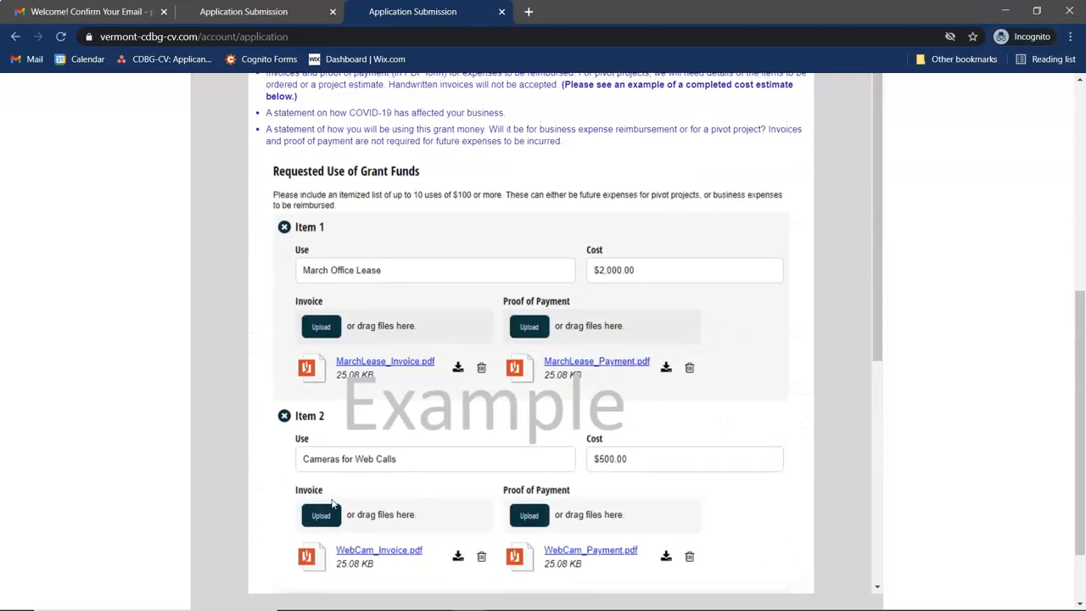
pyautogui.scroll(2, 944, 313)
pyautogui.scroll(2, 944, 312)
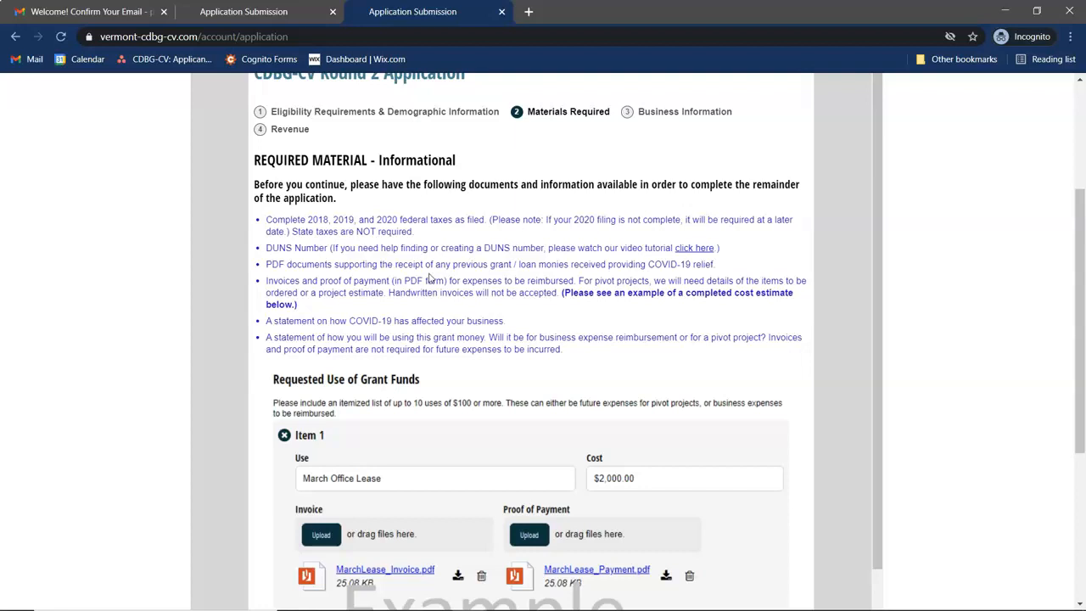
pyautogui.scroll(-3, 543, 249)
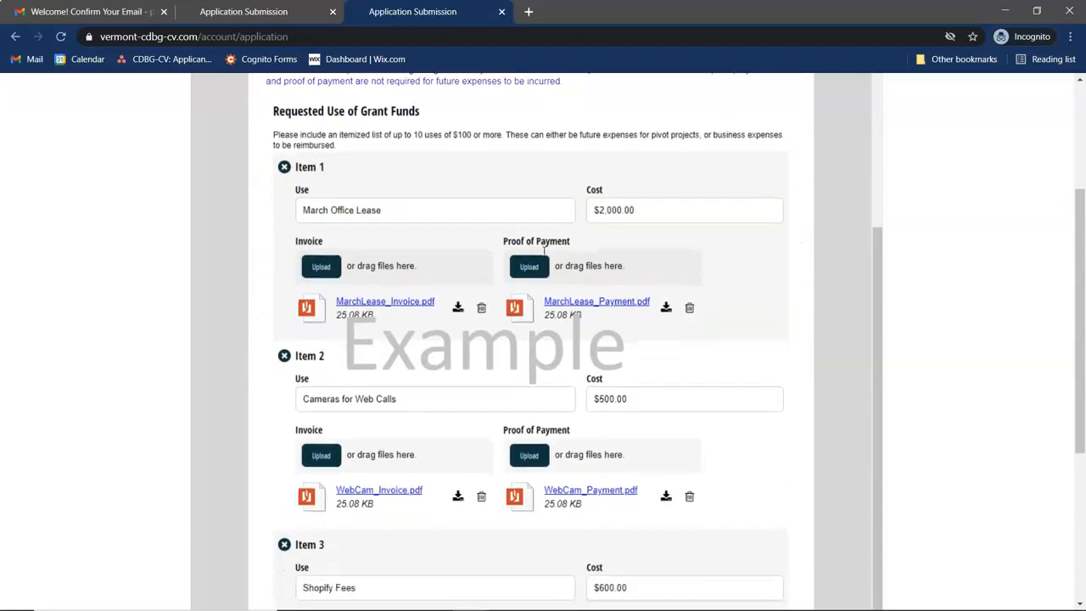
pyautogui.scroll(-1, 544, 249)
pyautogui.scroll(1, 544, 250)
pyautogui.scroll(-1, 544, 249)
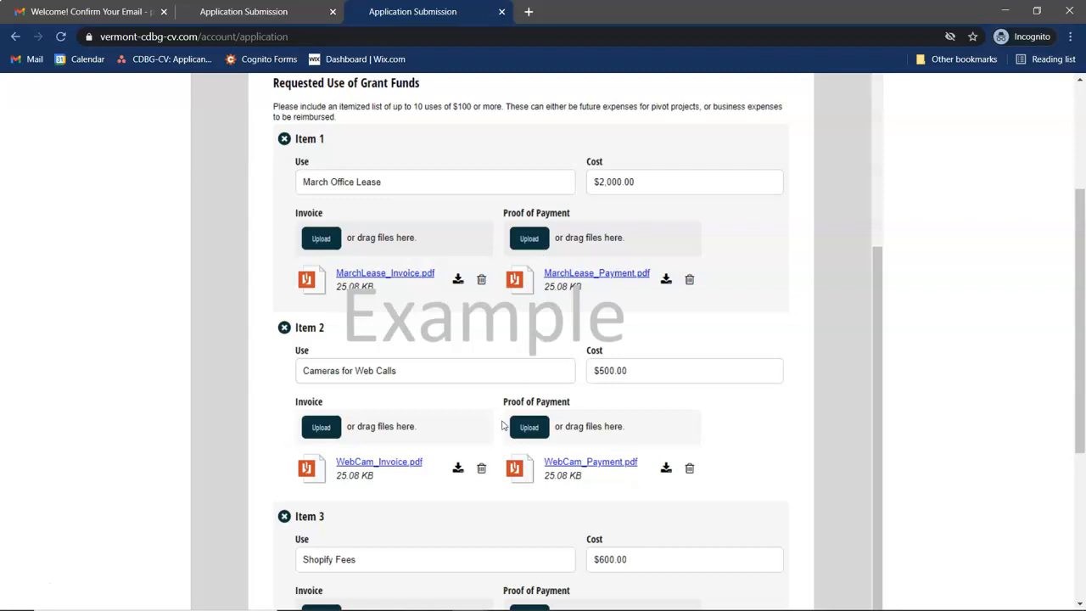
pyautogui.scroll(1, 502, 424)
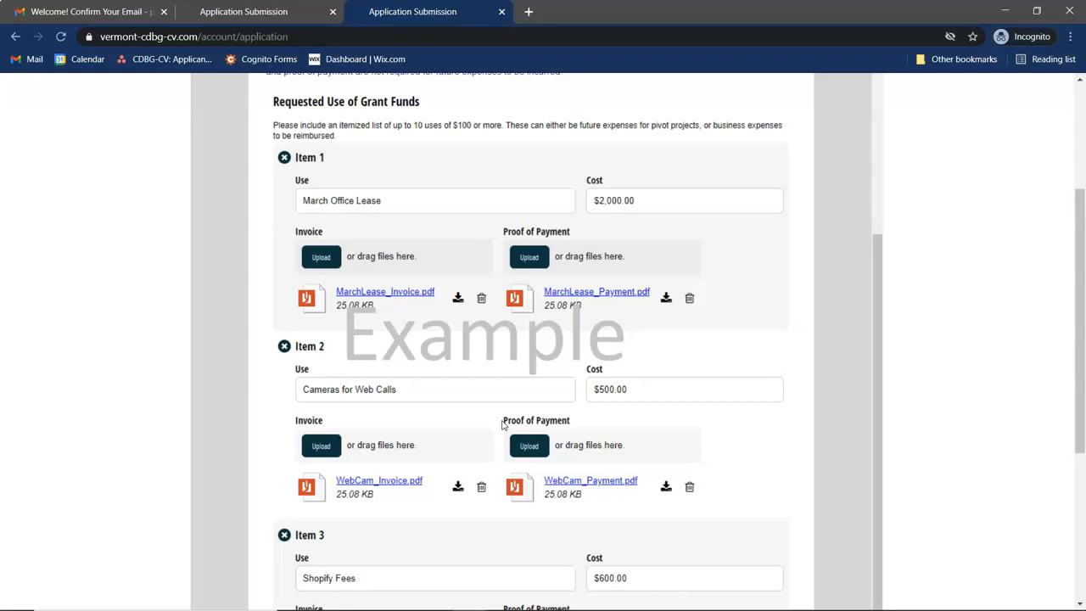
pyautogui.scroll(-1, 502, 424)
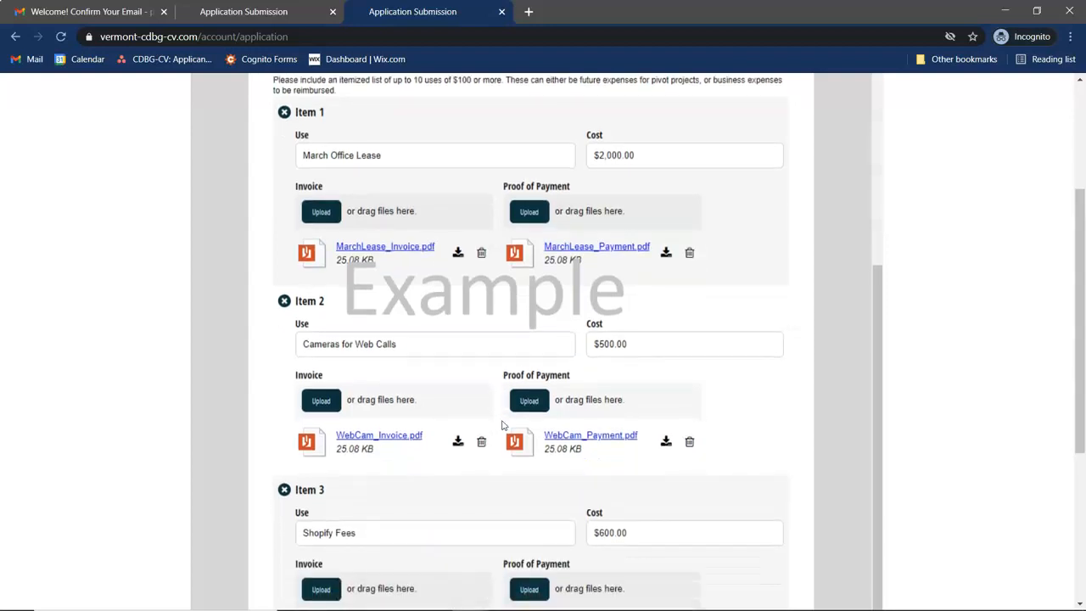
pyautogui.scroll(-3, 961, 269)
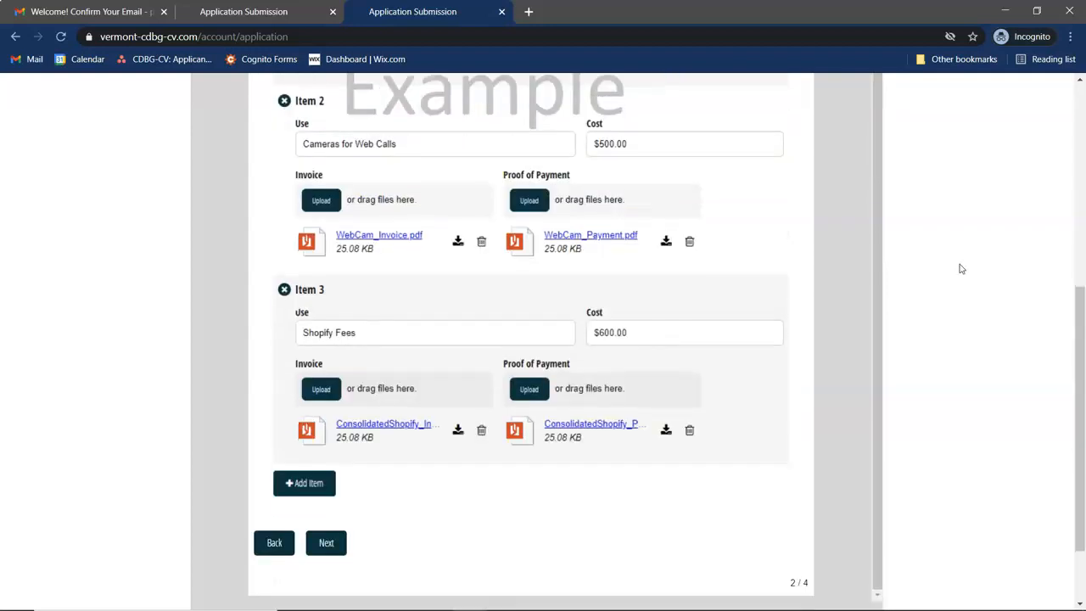
pyautogui.click(326, 543)
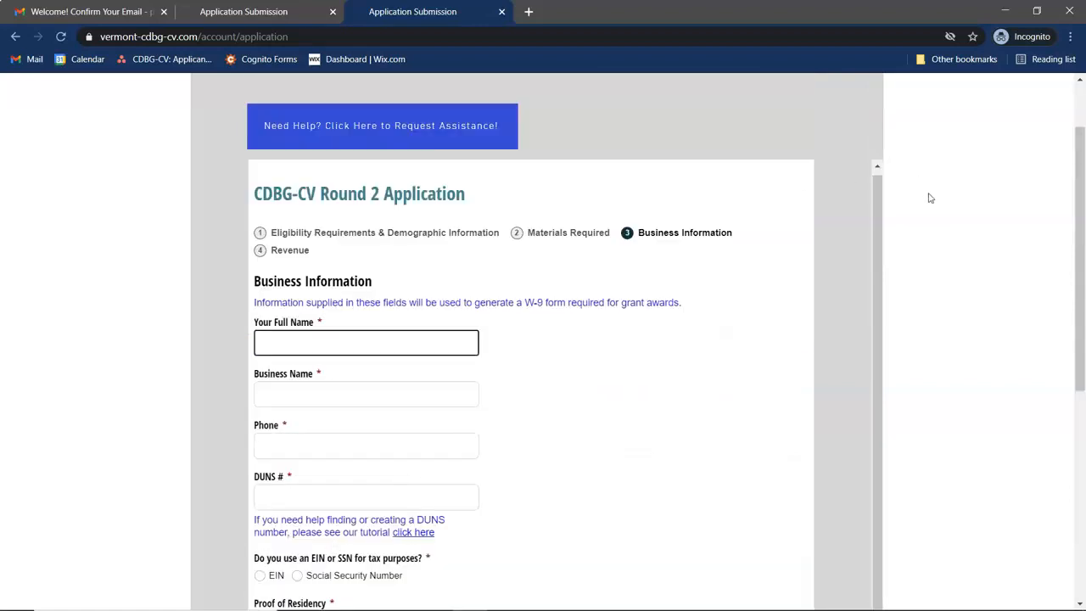
# - Enter the owner's full name and the business name Sole Proprietorship X
pyautogui.scroll(-2, 905, 259)
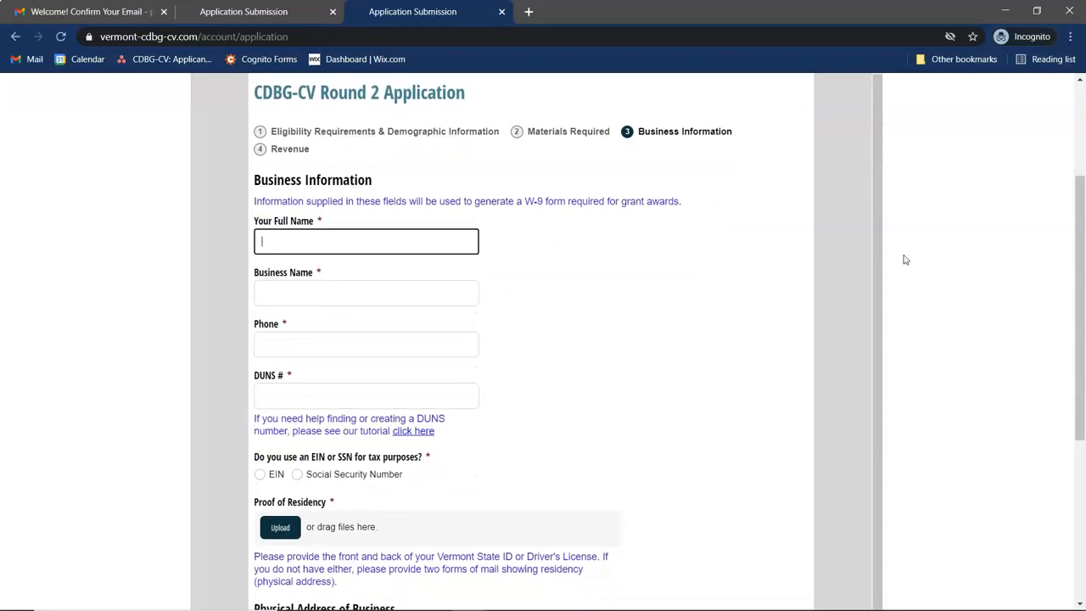
pyautogui.scroll(-1, 681, 323)
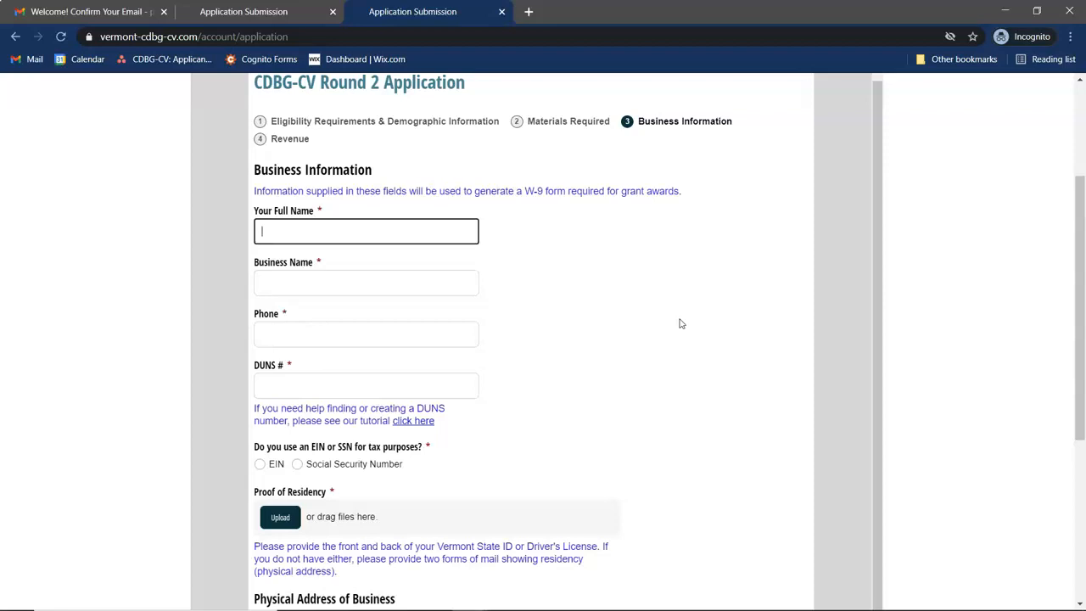
pyautogui.press('Tab')
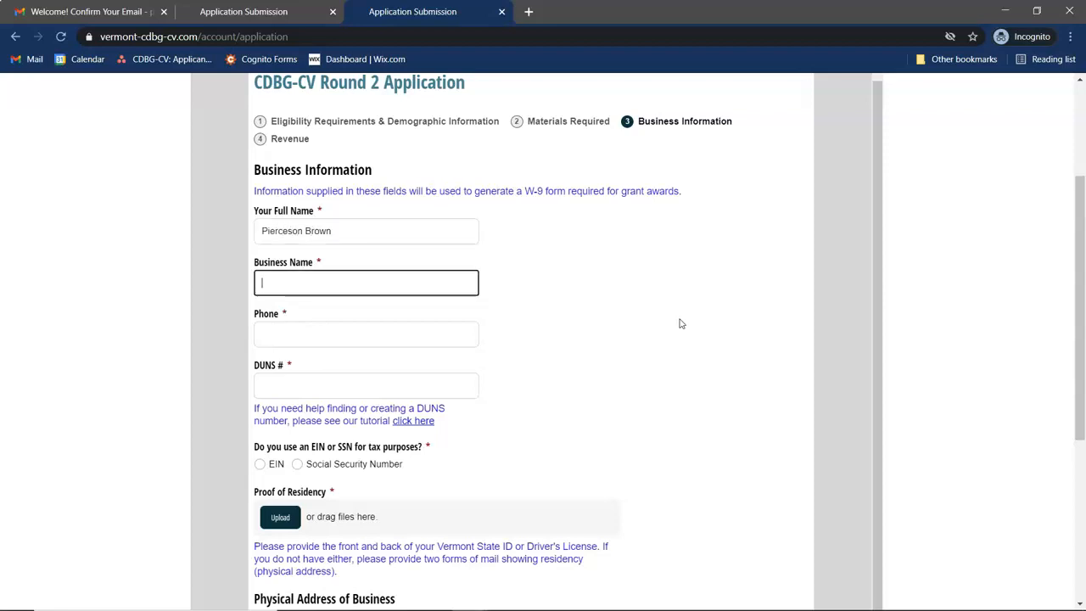
pyautogui.write('Sole Proprioetorship X')
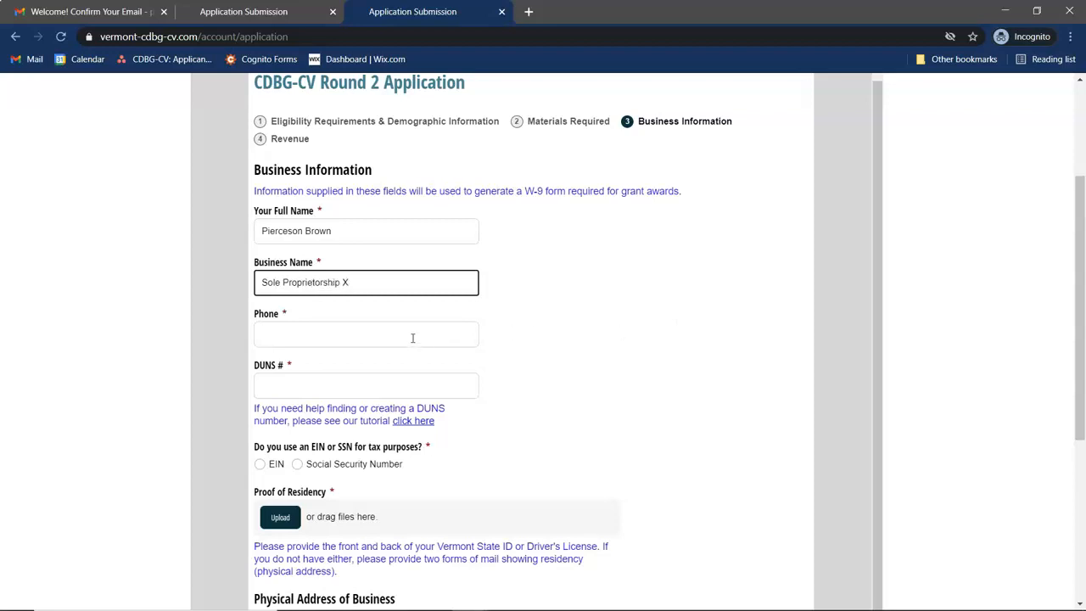
# - Fill in the business phone and DUNS number, and select EIN with the EIN number
pyautogui.click(412, 337)
pyautogui.write('(111) 111-1111')
pyautogui.click(328, 381)
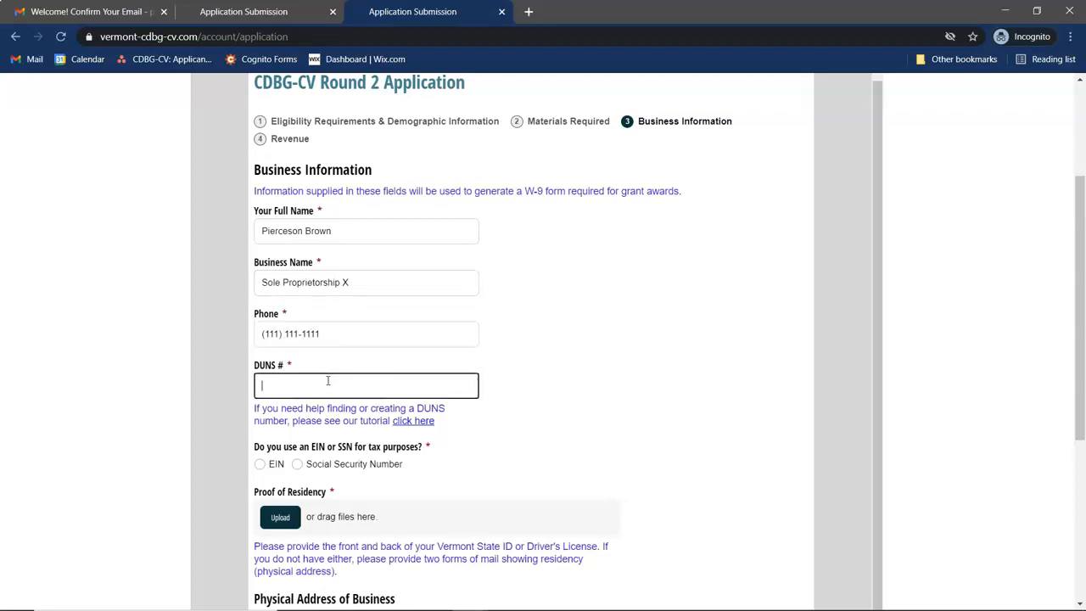
pyautogui.write('11-1111111')
pyautogui.scroll(-1, 498, 438)
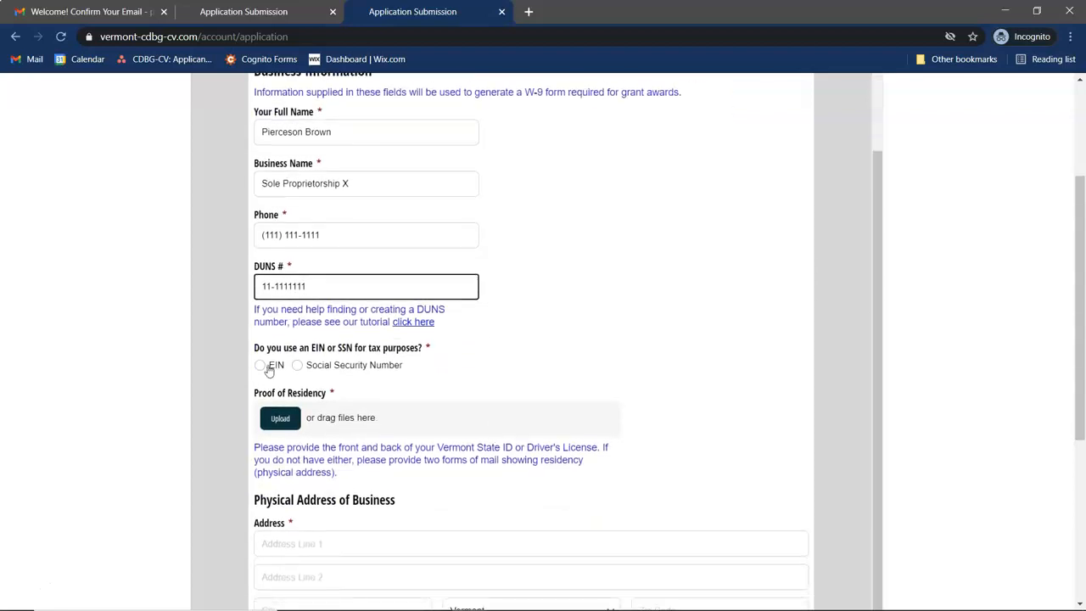
pyautogui.click(269, 370)
pyautogui.click(279, 413)
pyautogui.write('11-1111111')
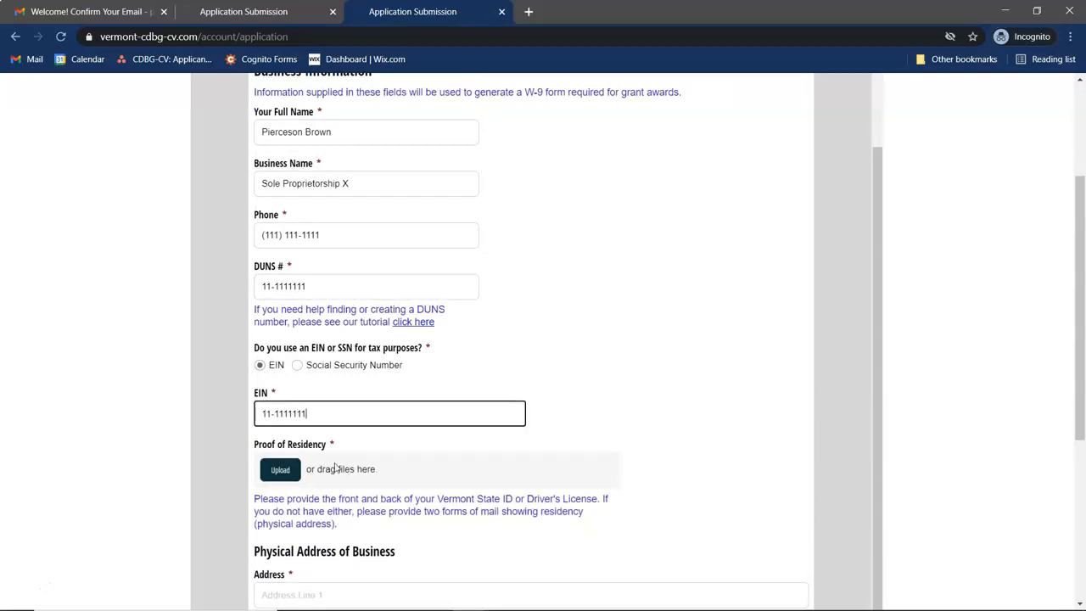
pyautogui.scroll(-1, 333, 432)
pyautogui.scroll(-1, 330, 408)
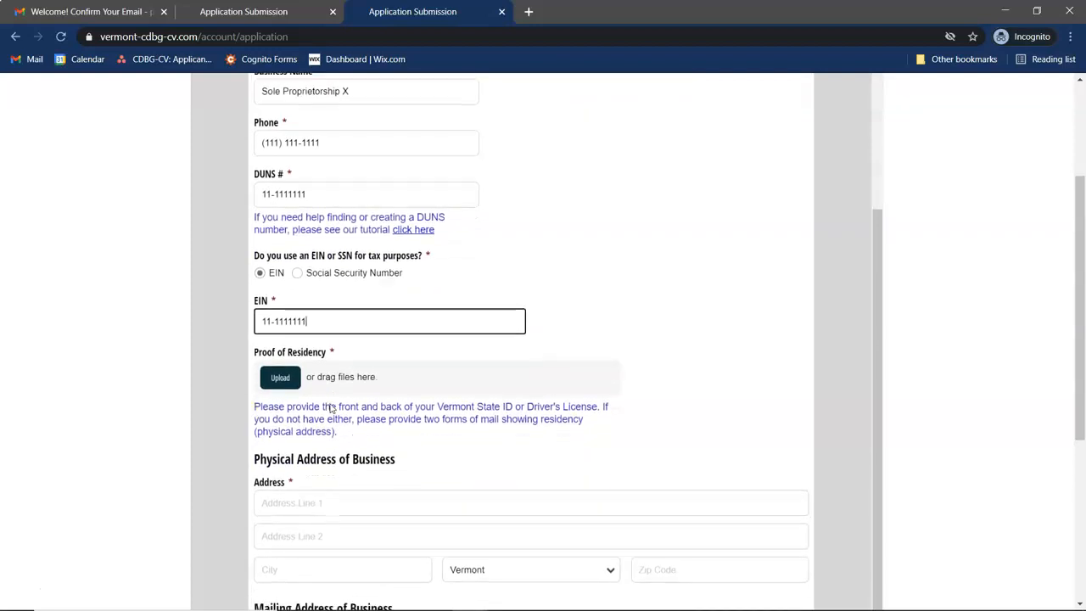
pyautogui.scroll(-1, 368, 370)
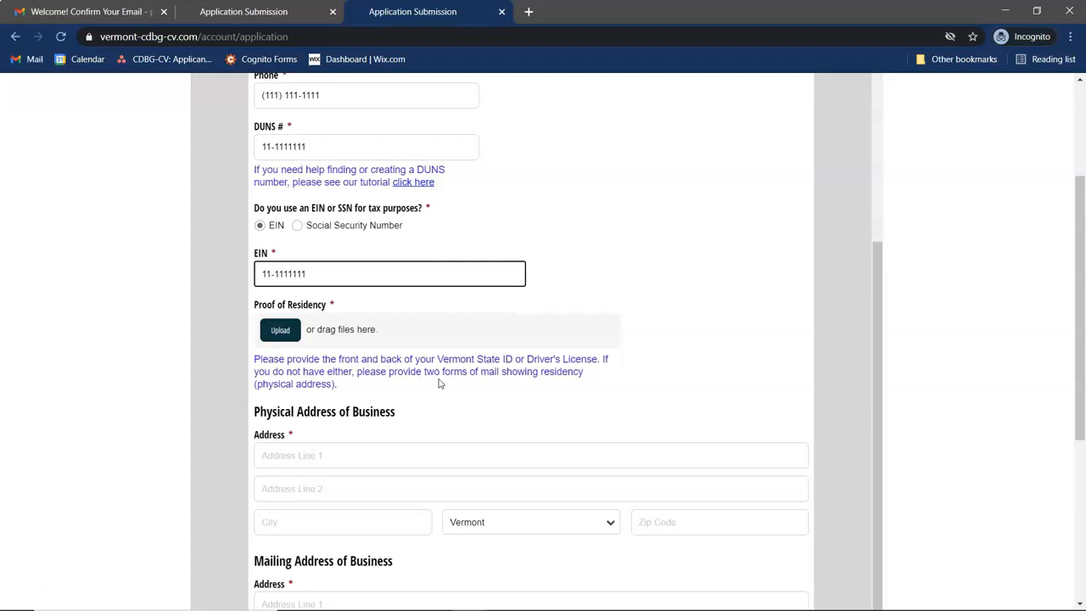
# - Upload Residency_Proof.pdf as the Proof of Residency document
pyautogui.click(281, 332)
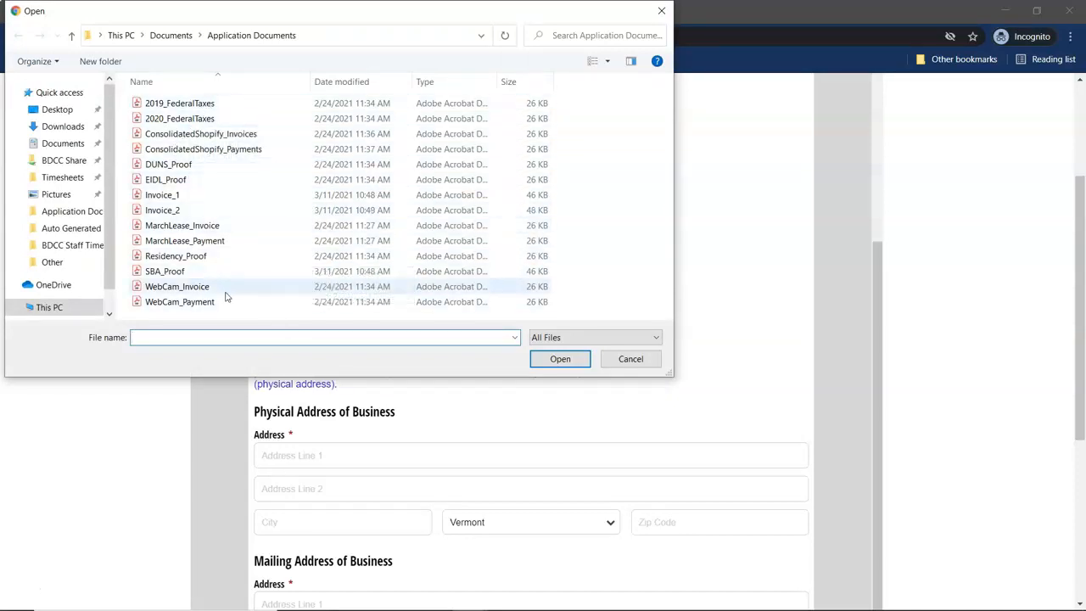
pyautogui.click(207, 256)
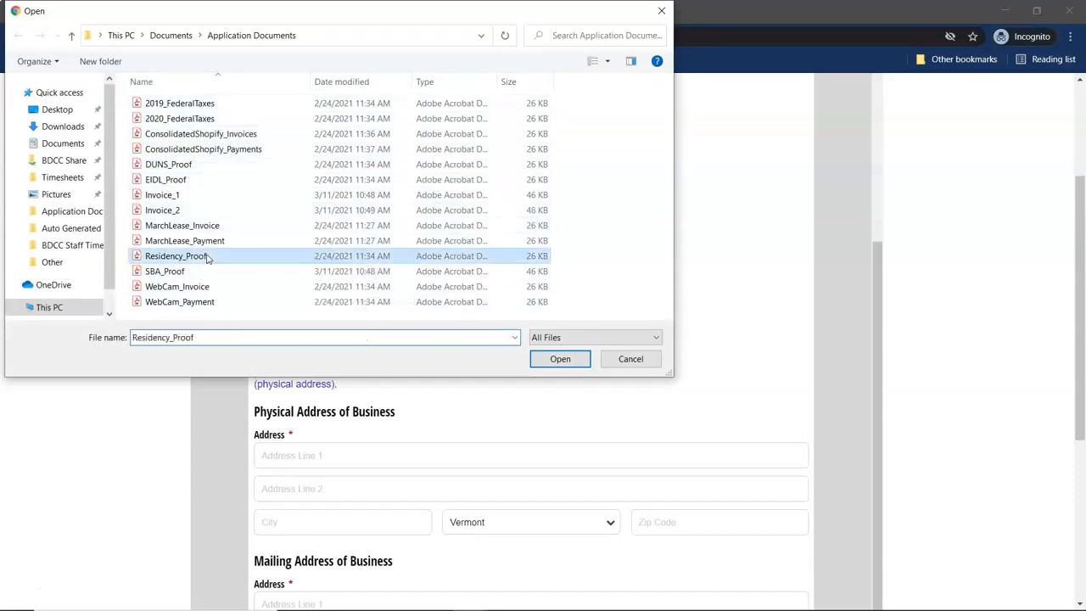
pyautogui.click(560, 359)
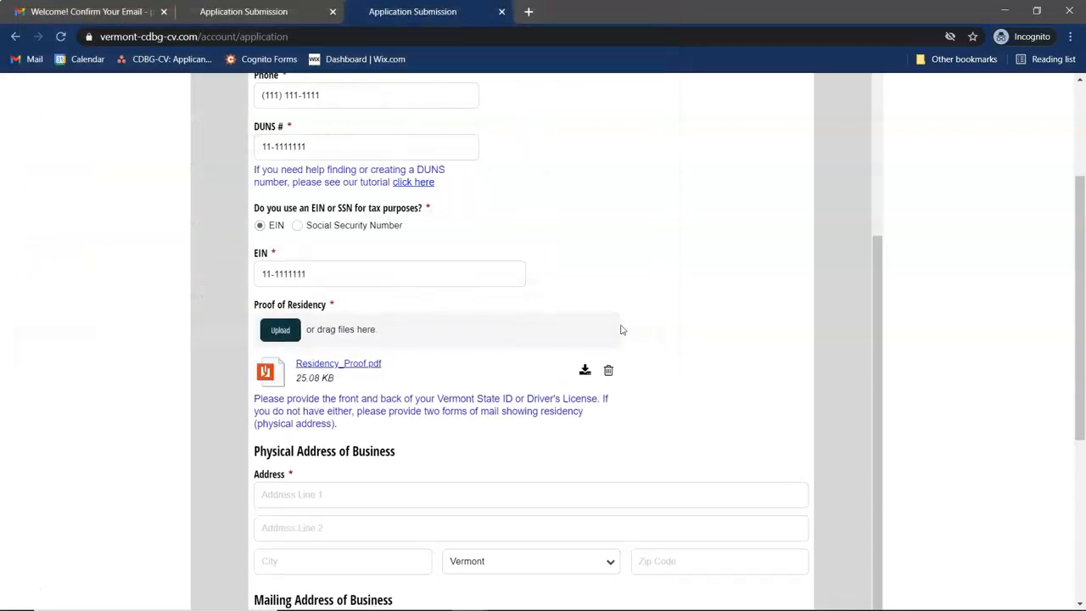
# - Enter the business street address, city and ZIP code
pyautogui.scroll(-3, 620, 329)
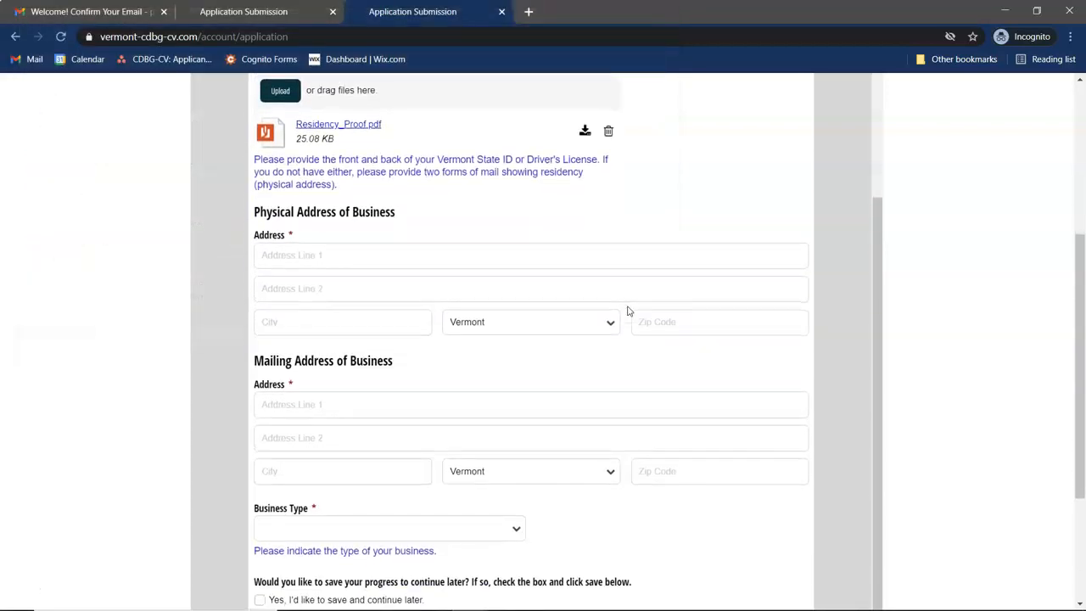
pyautogui.scroll(-1, 627, 311)
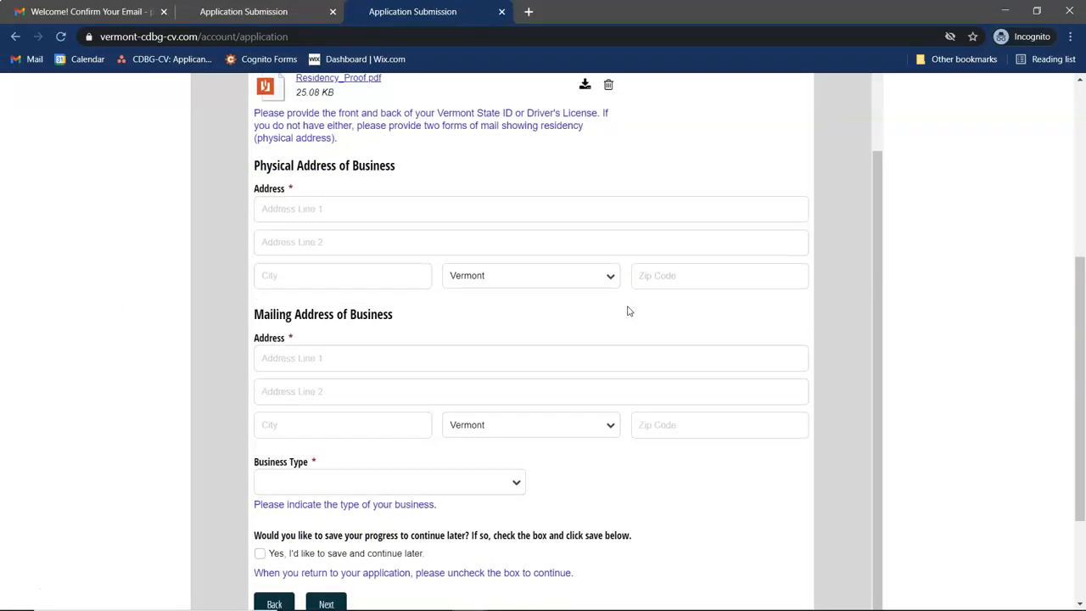
pyautogui.click(371, 209)
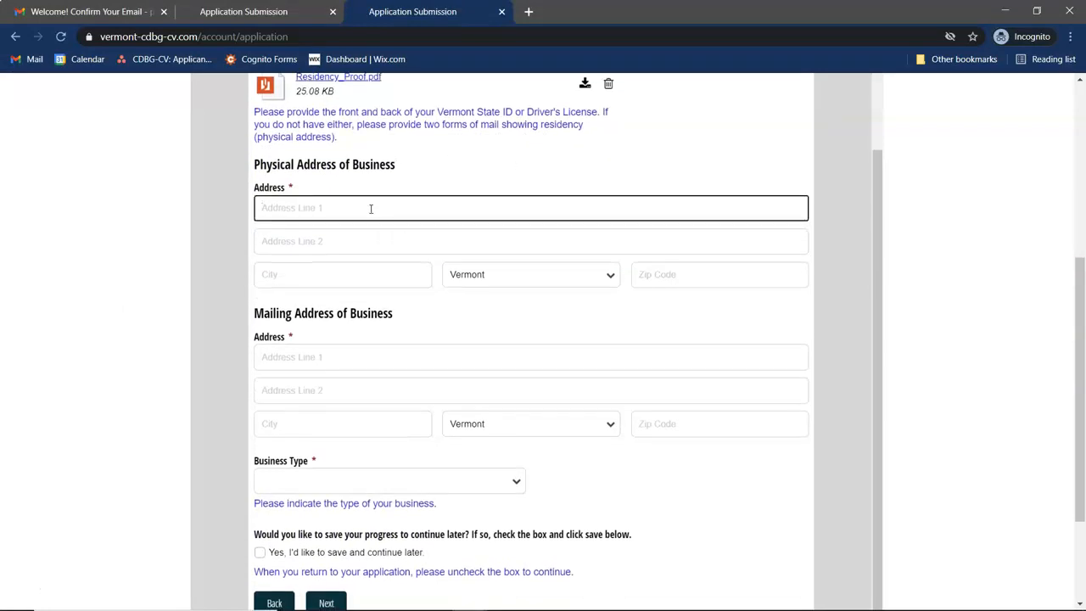
pyautogui.click(315, 277)
pyautogui.write('Brattleboro')
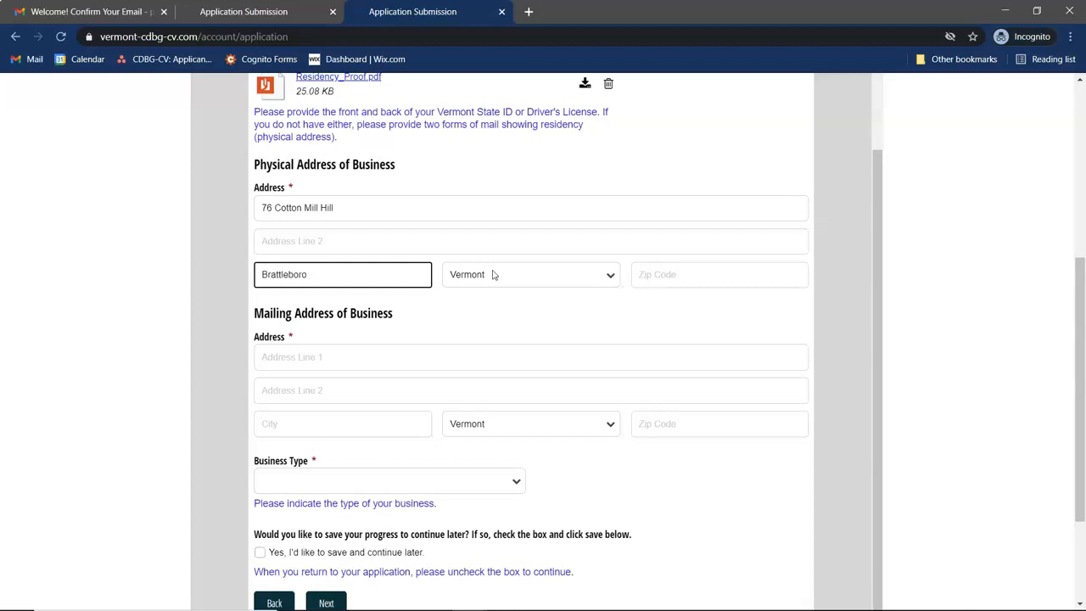
pyautogui.click(673, 275)
pyautogui.write('05301')
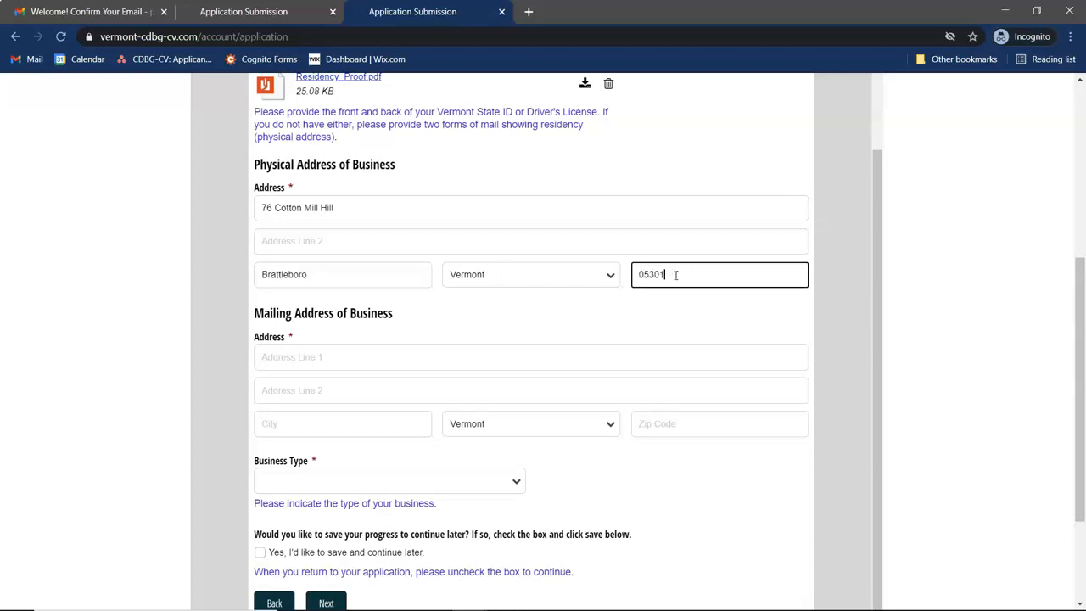
# - Enter the same street address, city and ZIP as the mailing address
pyautogui.click(362, 358)
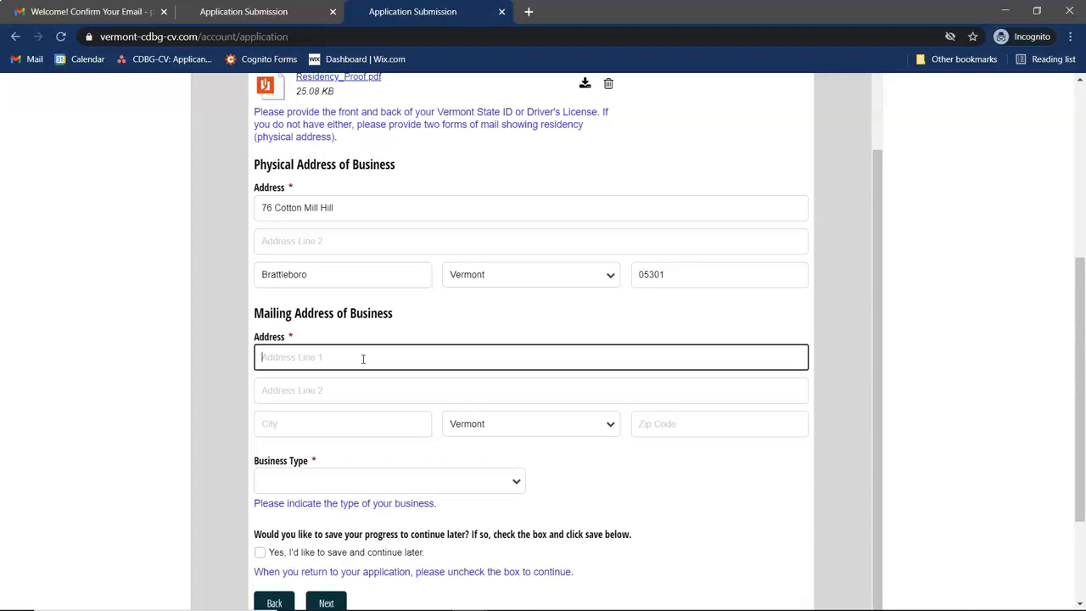
pyautogui.click(335, 424)
pyautogui.write('Br')
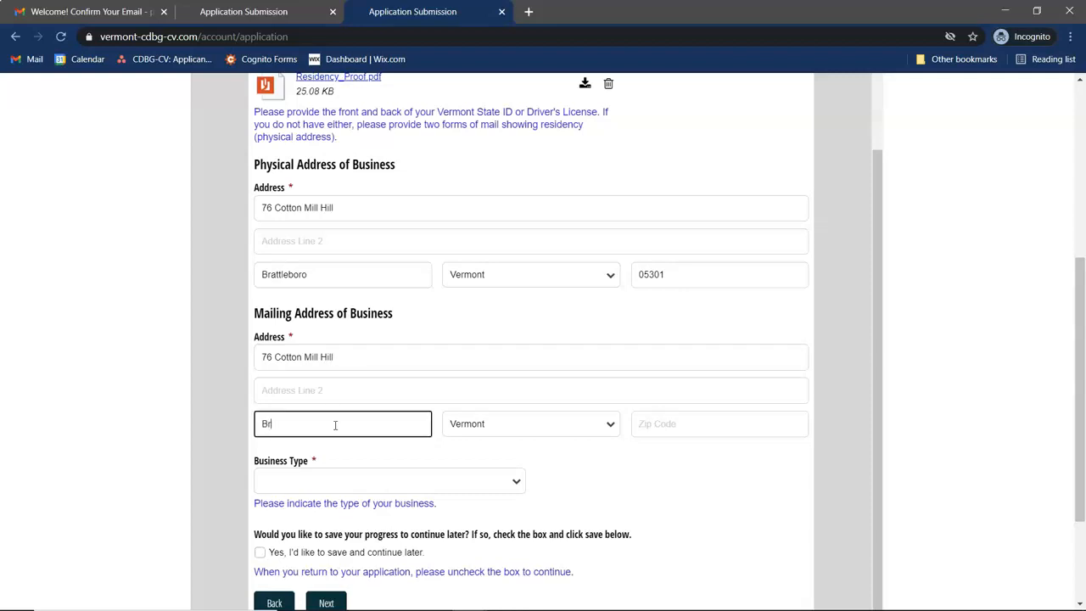
pyautogui.write('attleboro')
pyautogui.click(679, 422)
pyautogui.write('05301')
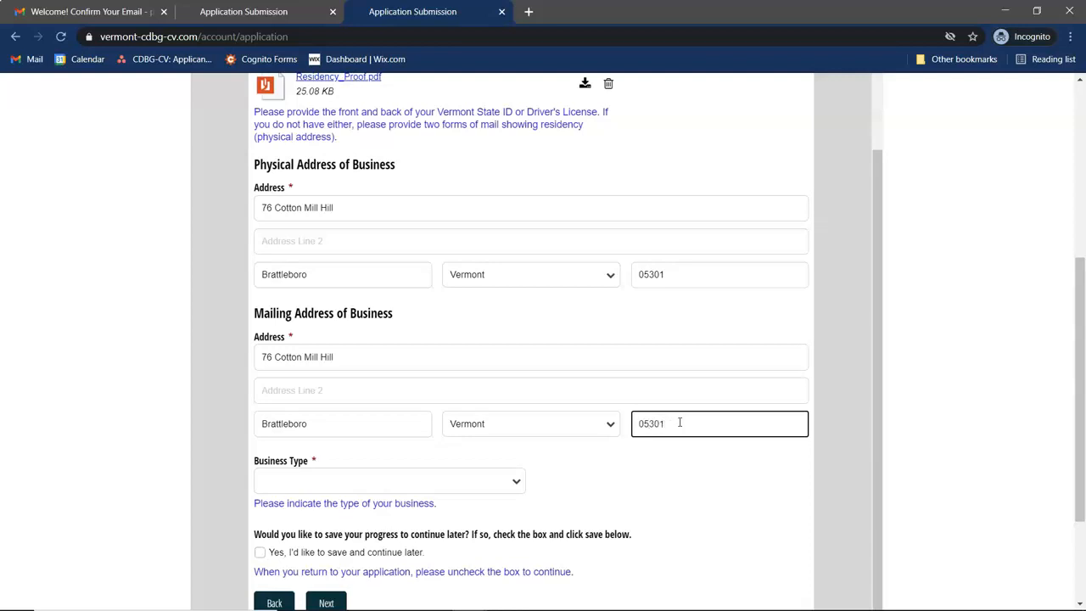
# - Set Business Type to Finance and Insurance and tick save-and-continue-later
pyautogui.click(425, 481)
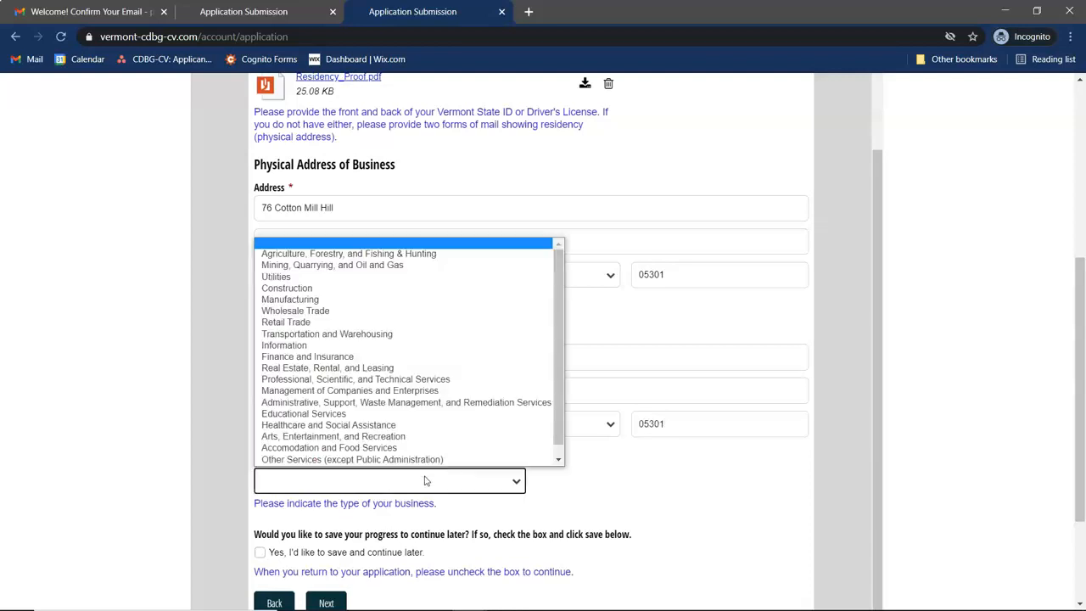
pyautogui.click(308, 357)
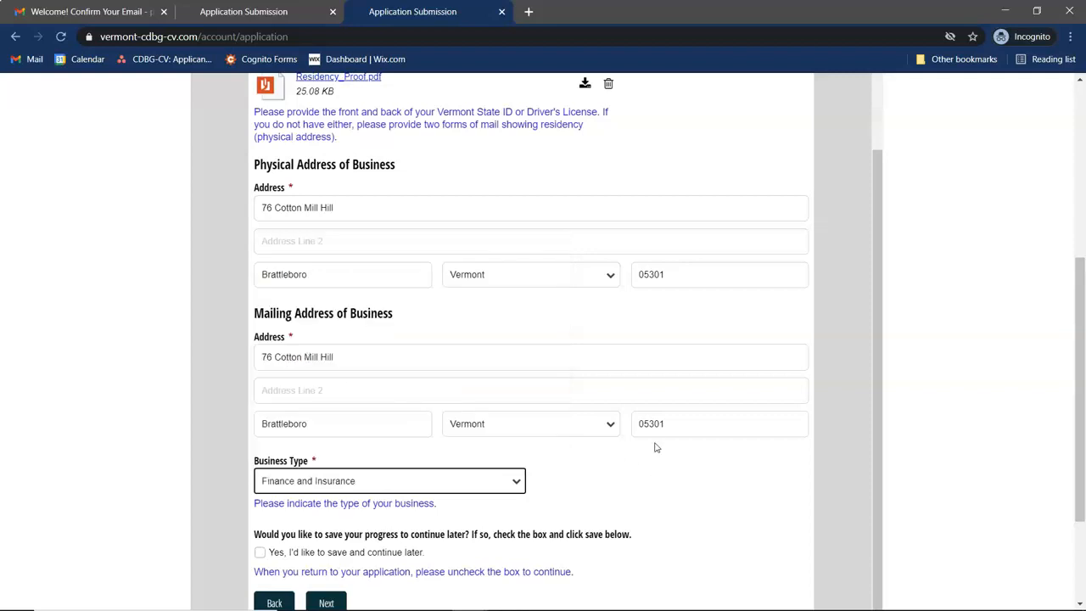
pyautogui.scroll(-1, 655, 447)
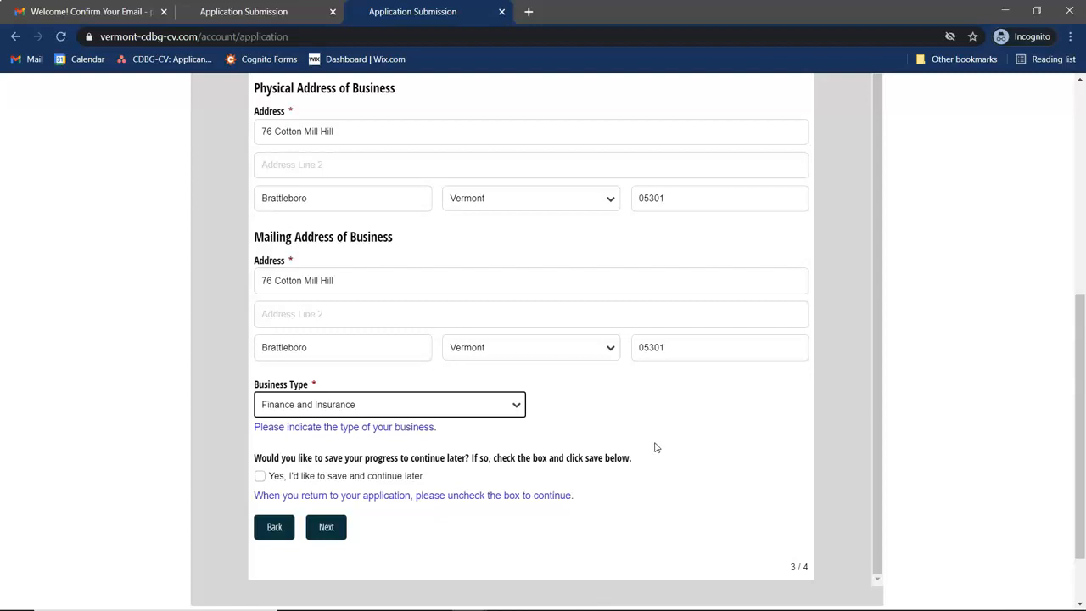
pyautogui.click(259, 477)
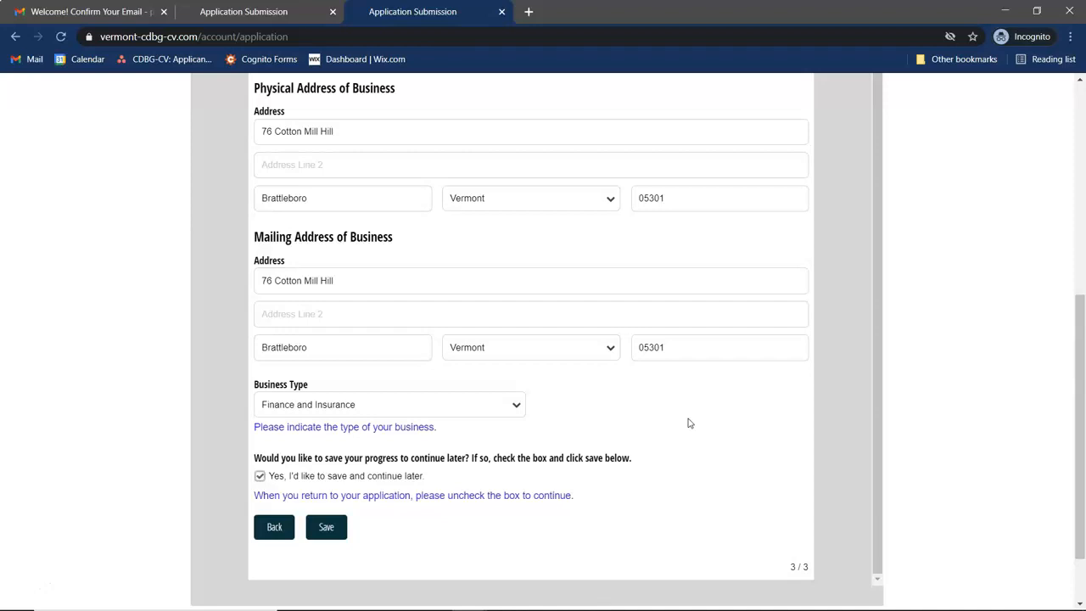
pyautogui.scroll(1, 689, 422)
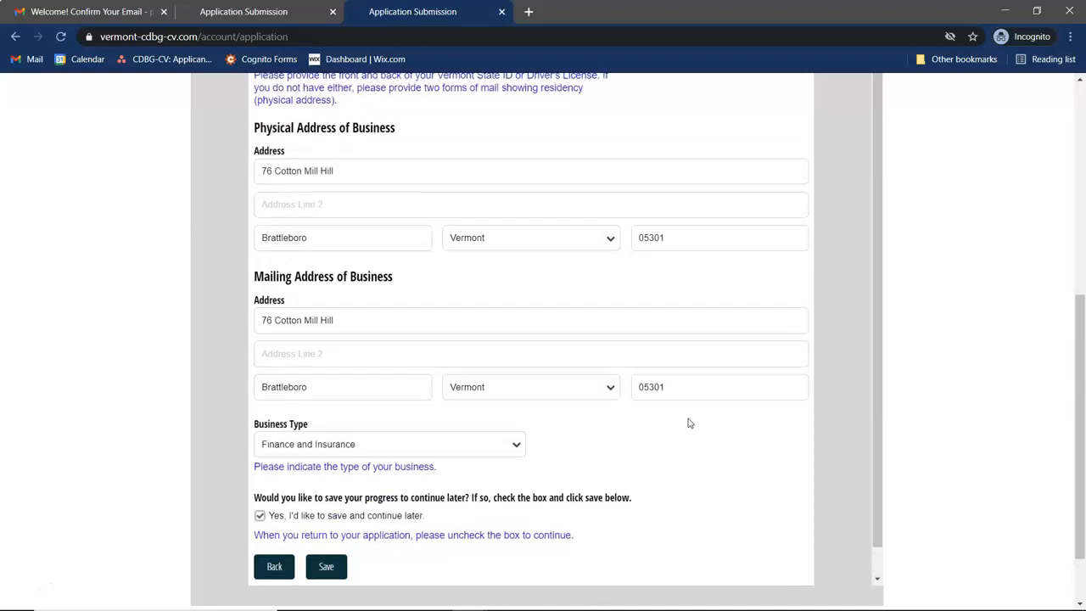
pyautogui.scroll(1, 654, 477)
pyautogui.scroll(-1, 654, 478)
pyautogui.scroll(-1, 657, 479)
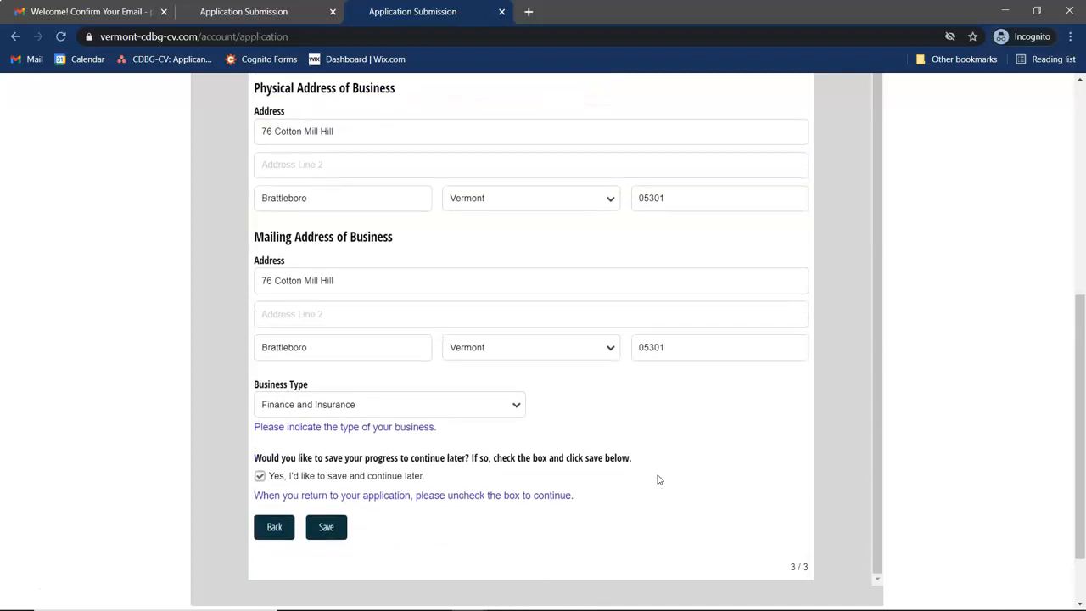
pyautogui.click(260, 477)
# - Move to the Revenue step and set the Date of Establishment to 3/15/2019
pyautogui.click(326, 527)
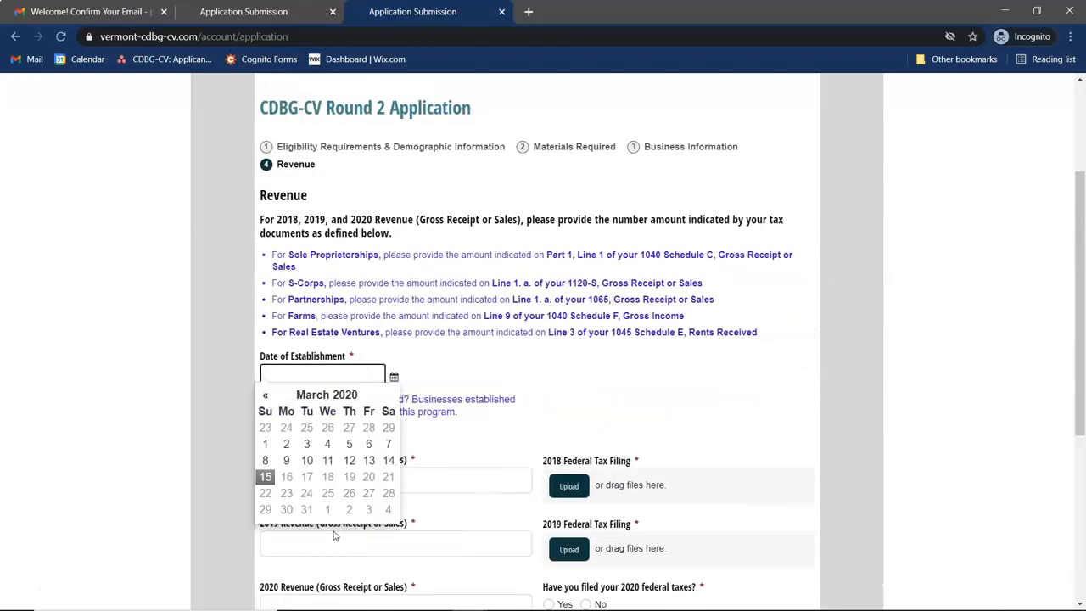
pyautogui.click(597, 390)
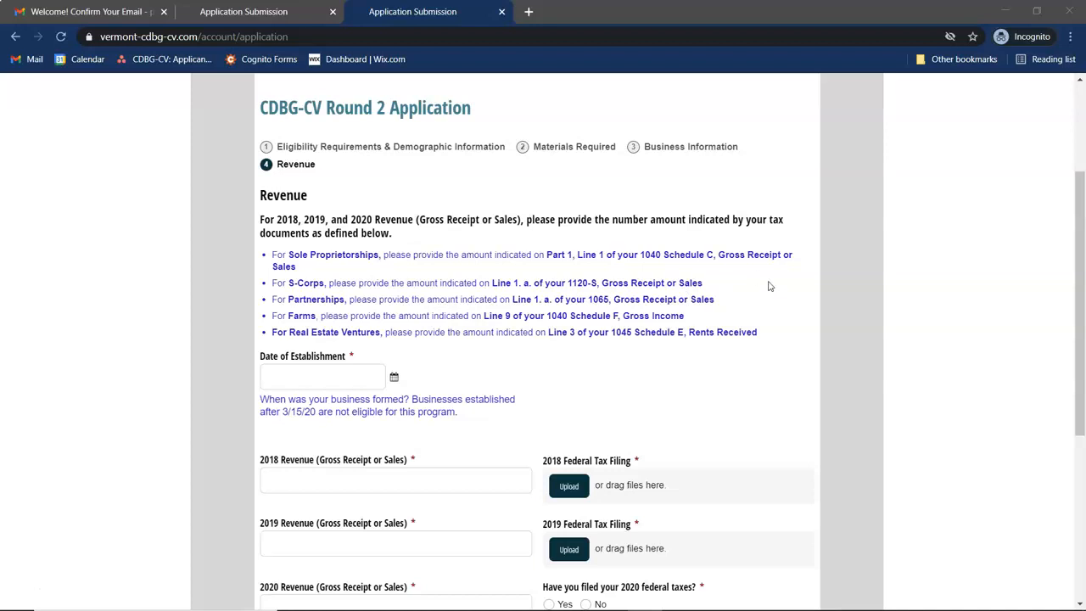
pyautogui.scroll(-1, 767, 286)
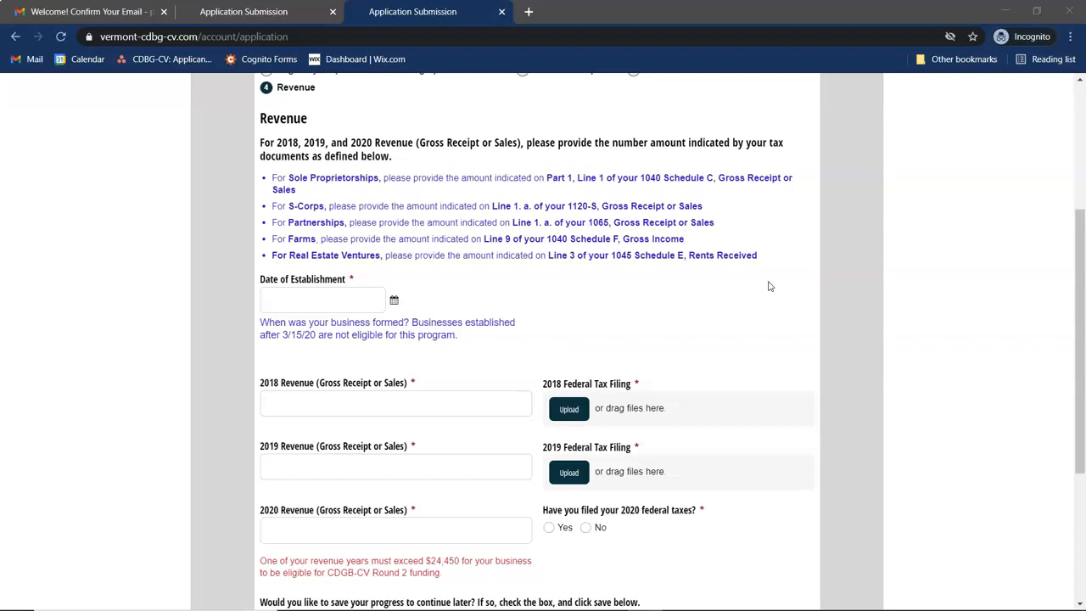
pyautogui.click(364, 297)
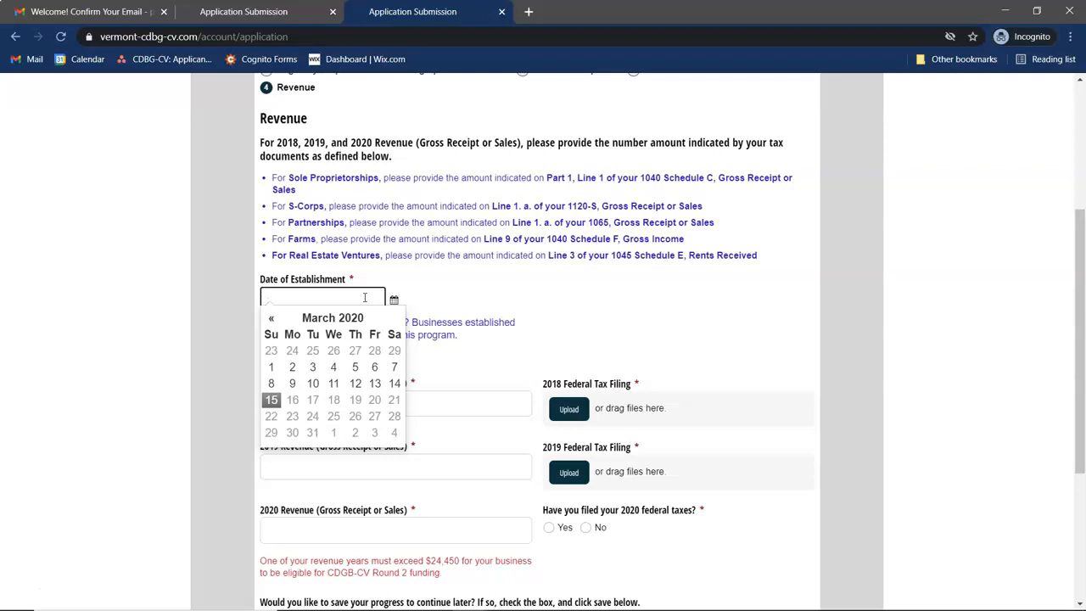
pyautogui.write('03/15/2019')
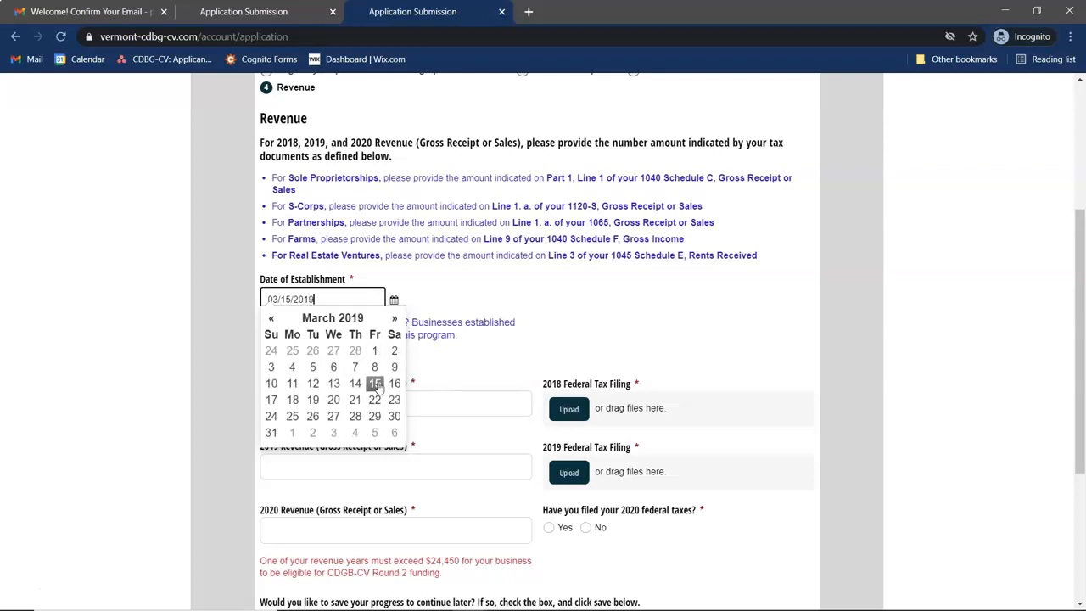
pyautogui.click(376, 383)
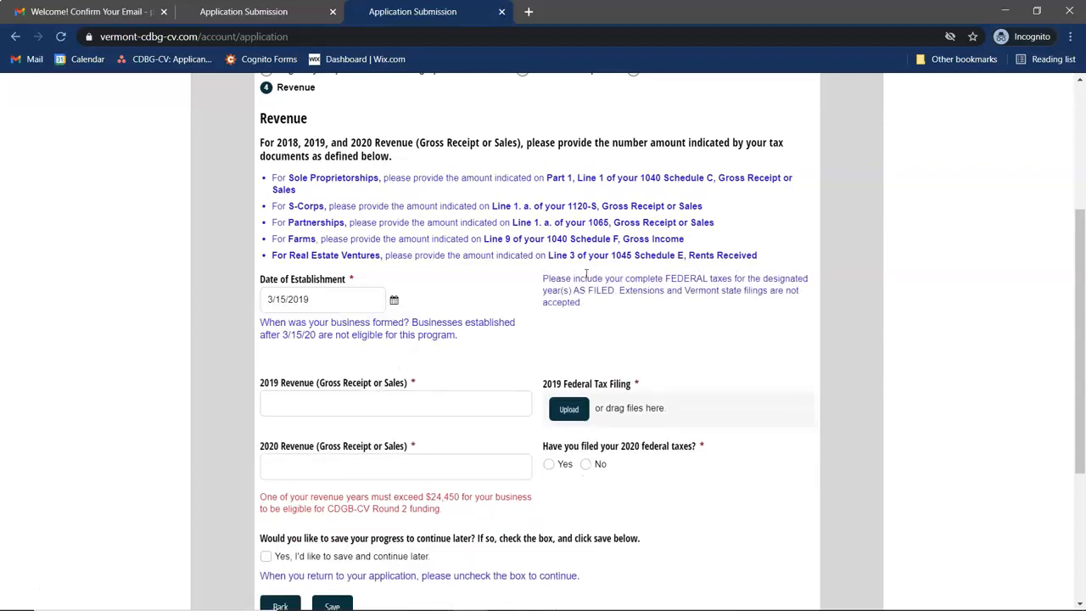
pyautogui.scroll(-1, 507, 308)
pyautogui.scroll(-2, 506, 309)
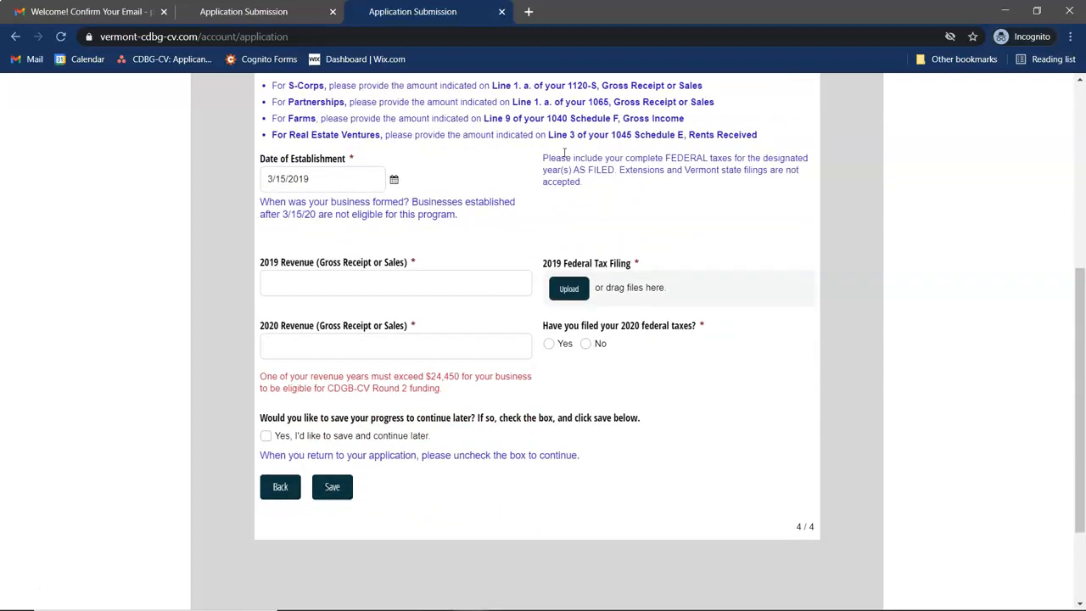
# - Enter $30,000.00 as revenue for both 2019 and 2020
pyautogui.click(435, 283)
pyautogui.write('30000')
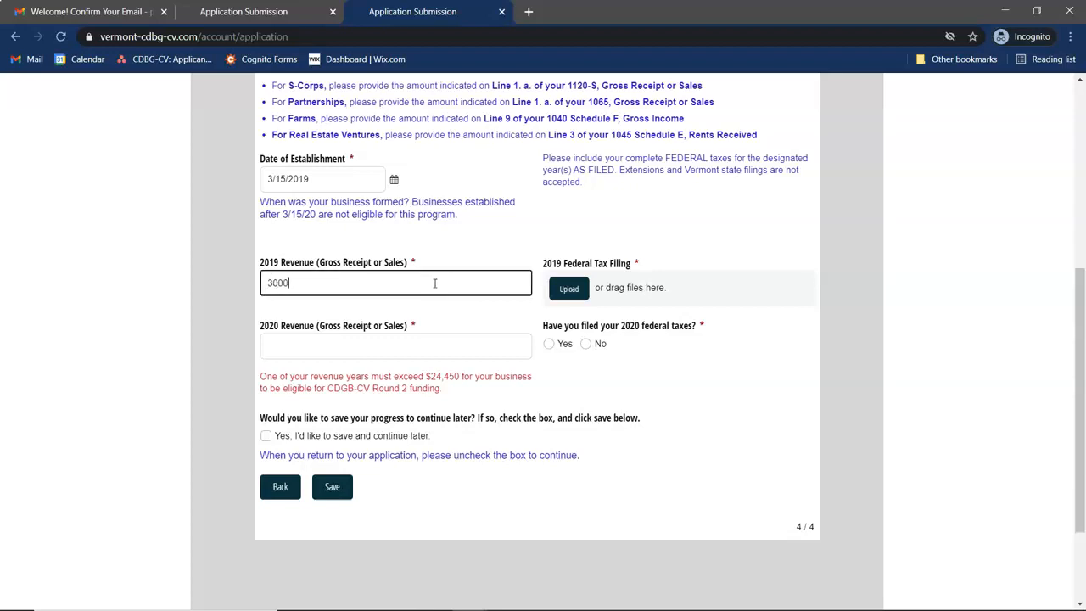
pyautogui.click(465, 257)
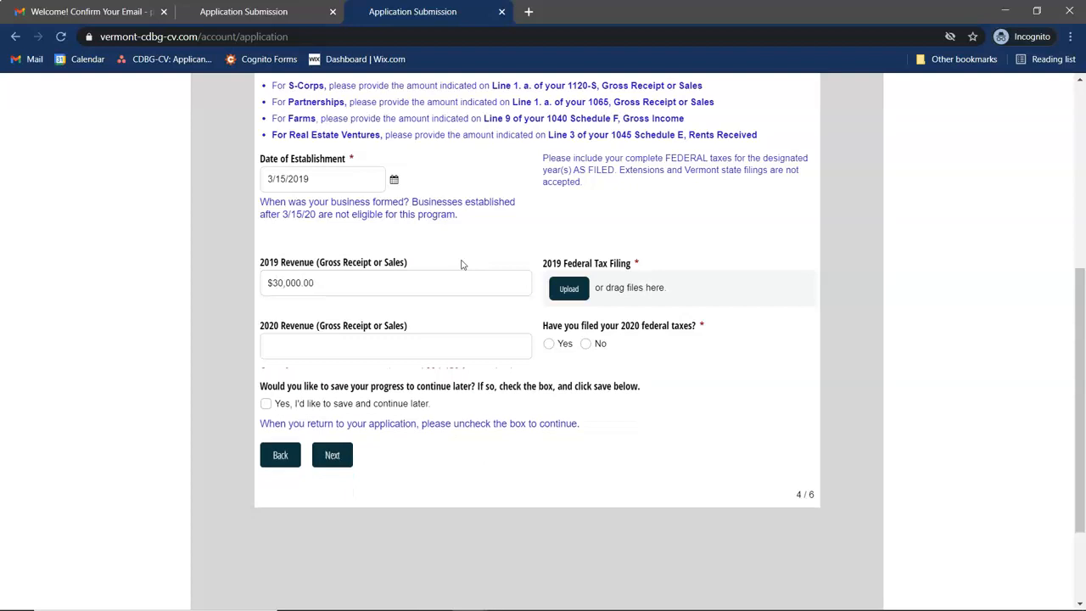
pyautogui.click(367, 347)
pyautogui.write('30000')
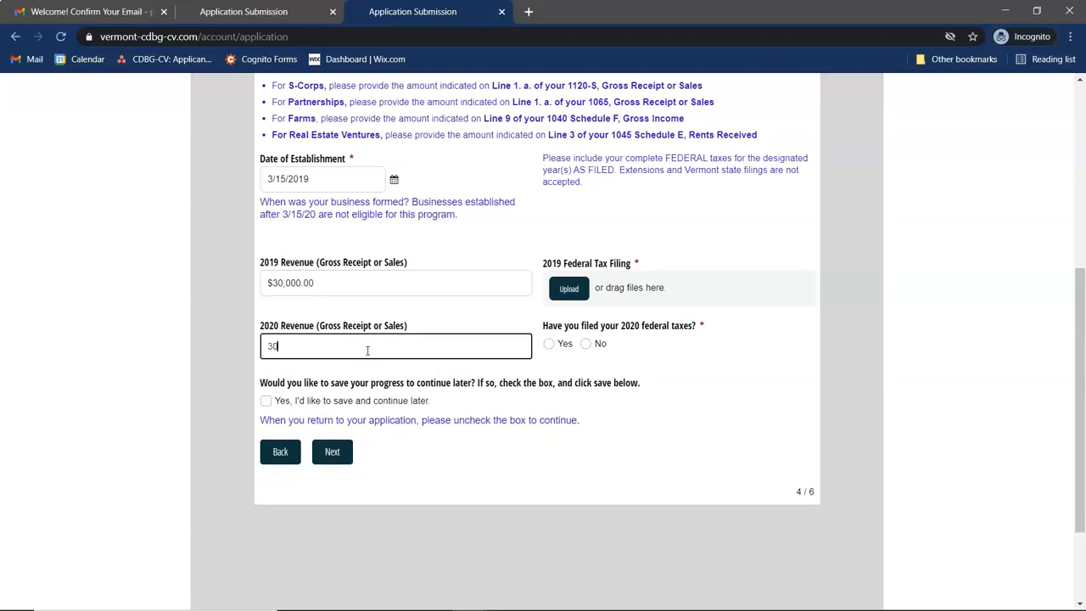
pyautogui.click(440, 313)
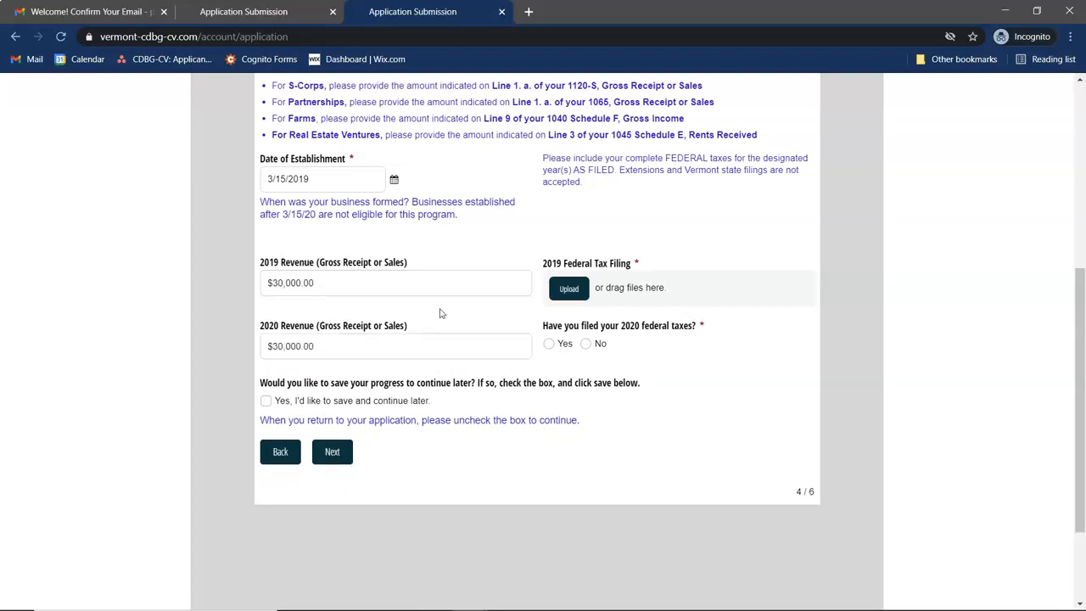
pyautogui.click(566, 290)
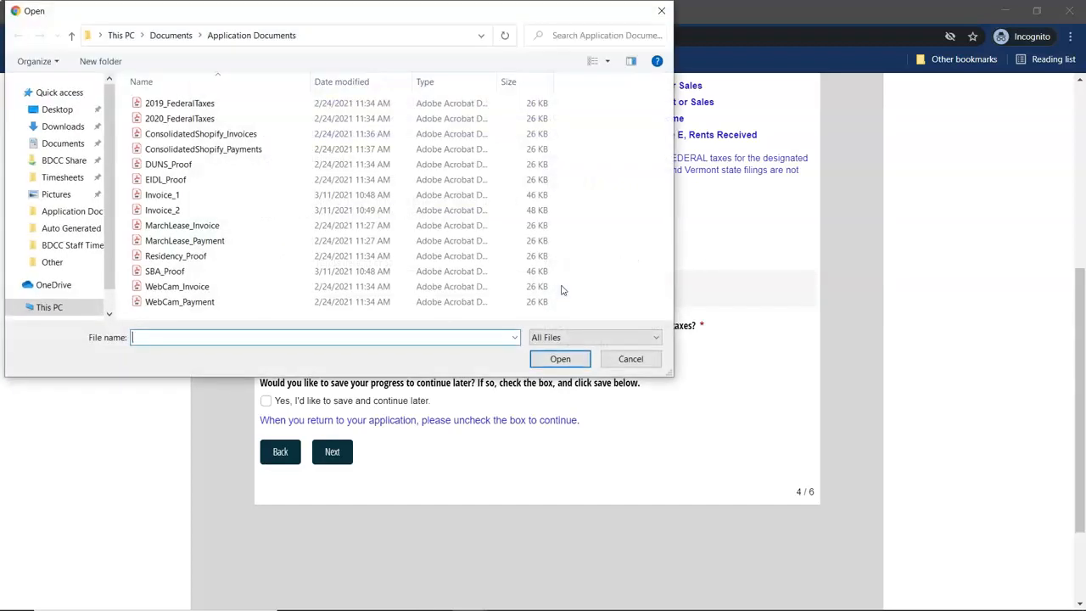
# - Attach 2019_FederalTaxes.pdf and 2020_FederalTaxes.pdf, answering Yes to filed 2020 taxes; leave save-for-later unticked
pyautogui.click(246, 103)
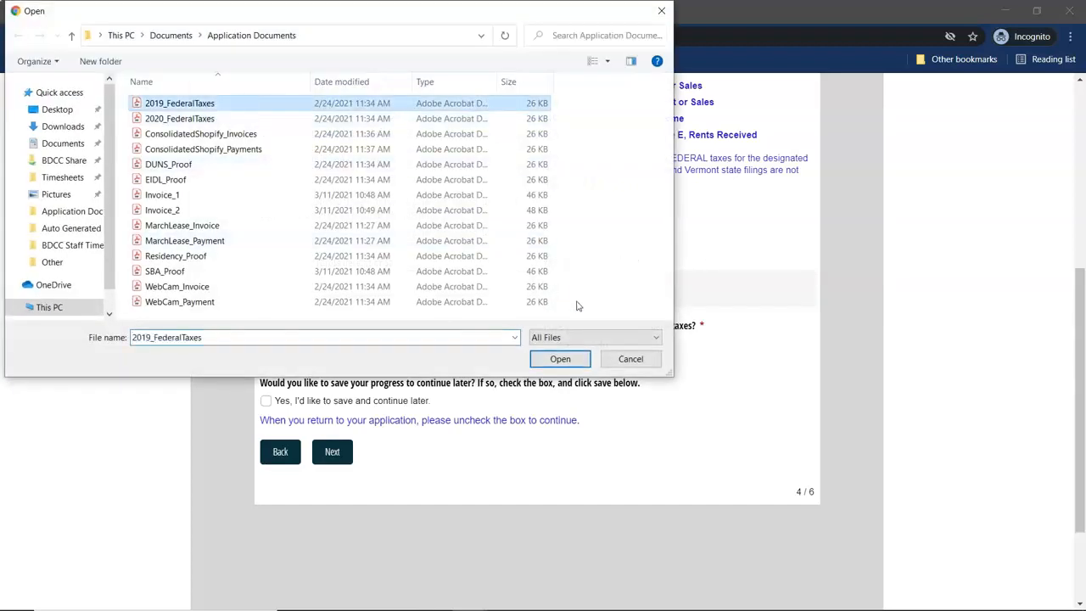
pyautogui.click(560, 359)
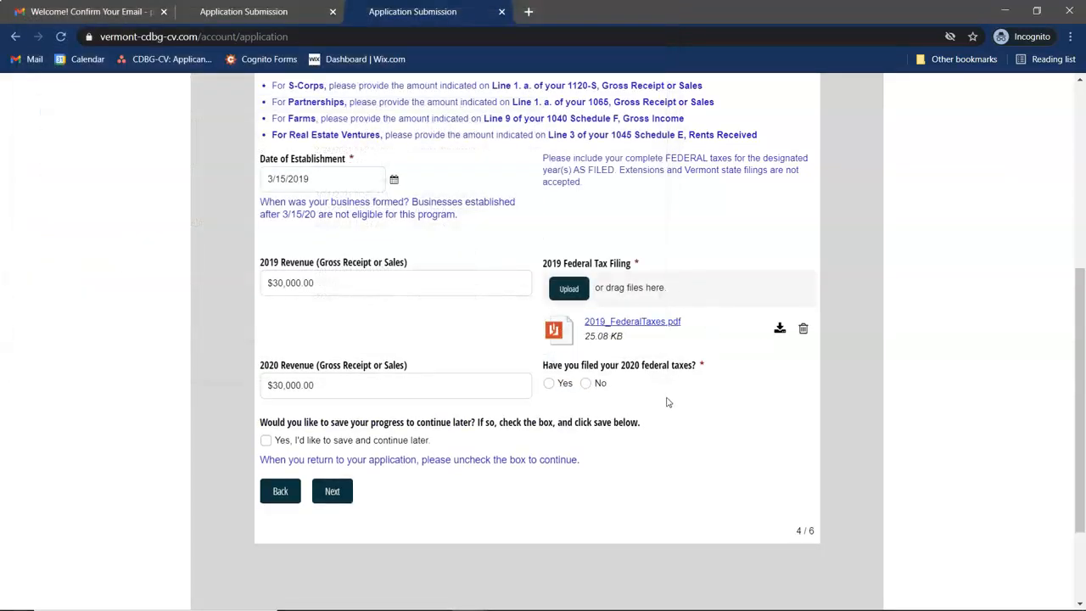
pyautogui.click(549, 380)
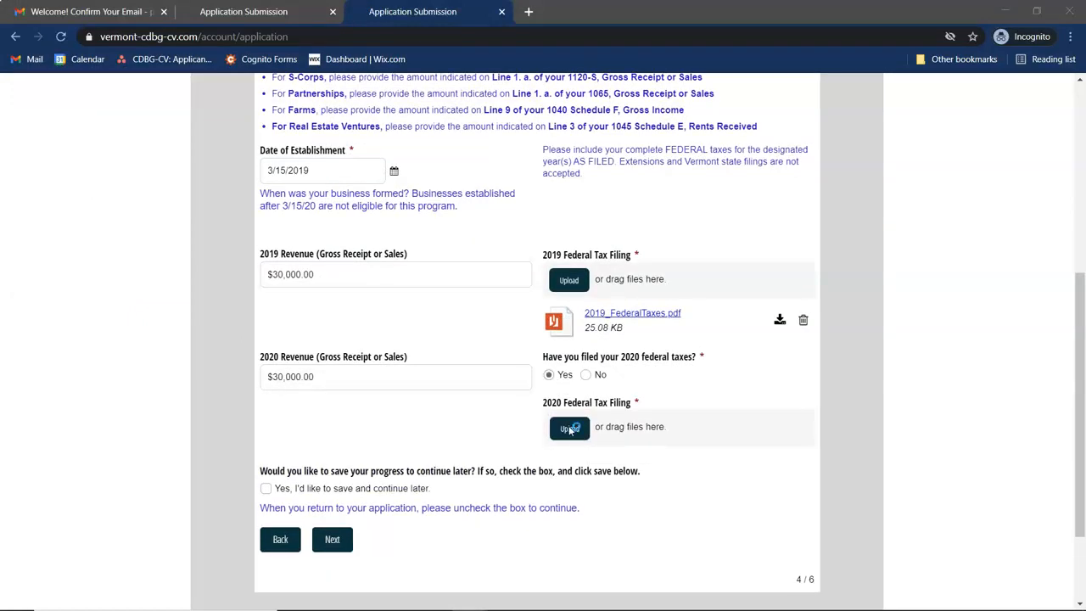
pyautogui.click(575, 427)
pyautogui.click(229, 120)
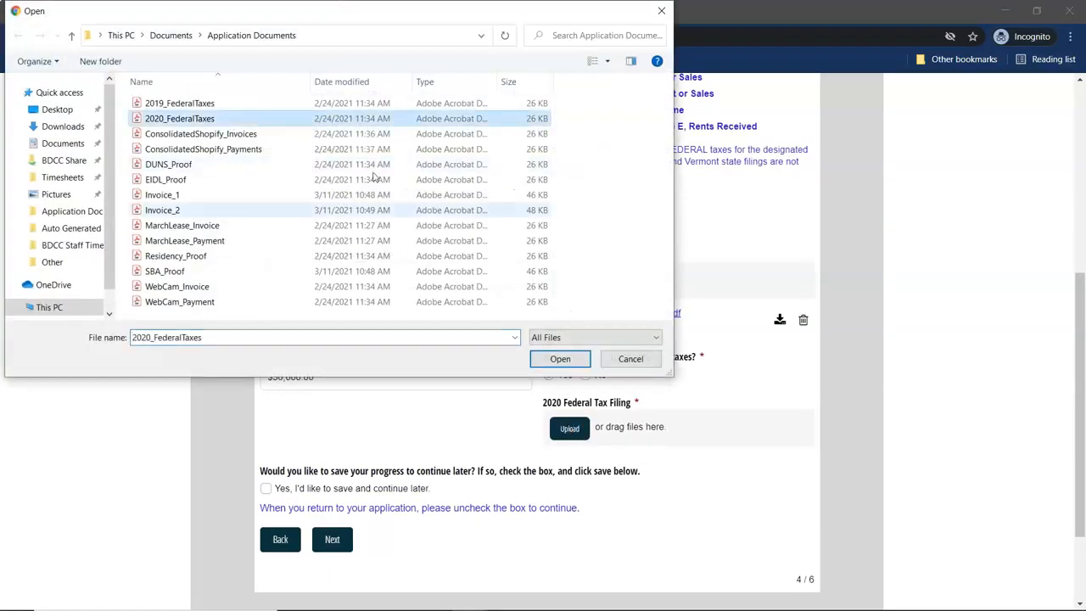
pyautogui.click(567, 360)
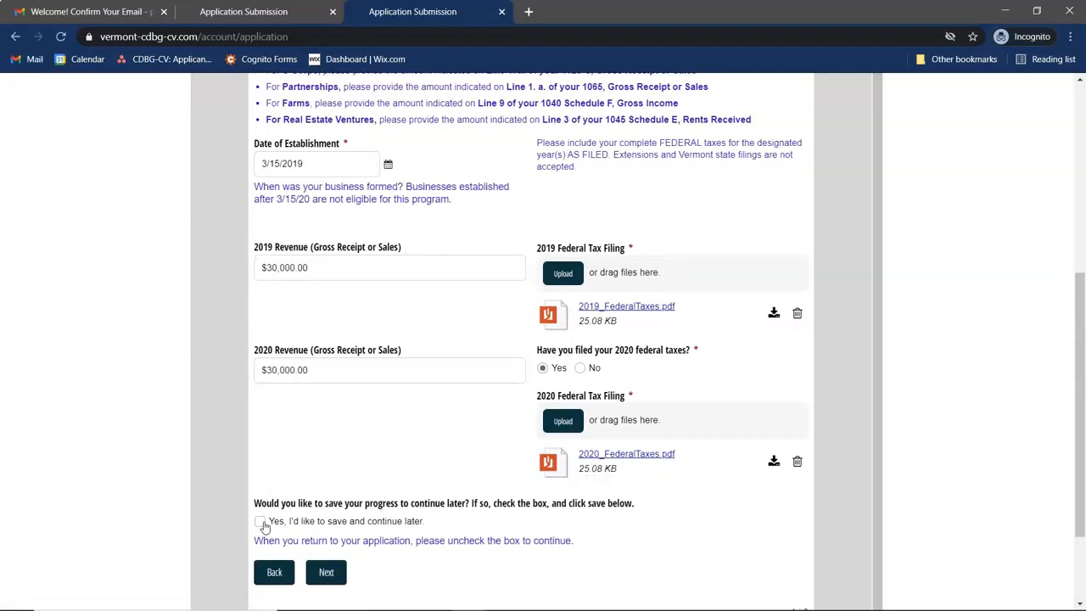
pyautogui.click(262, 523)
pyautogui.click(260, 522)
# - On Duplication of Benefits, answer No for PPP and Yes for the EIDL loan/grant
pyautogui.click(337, 579)
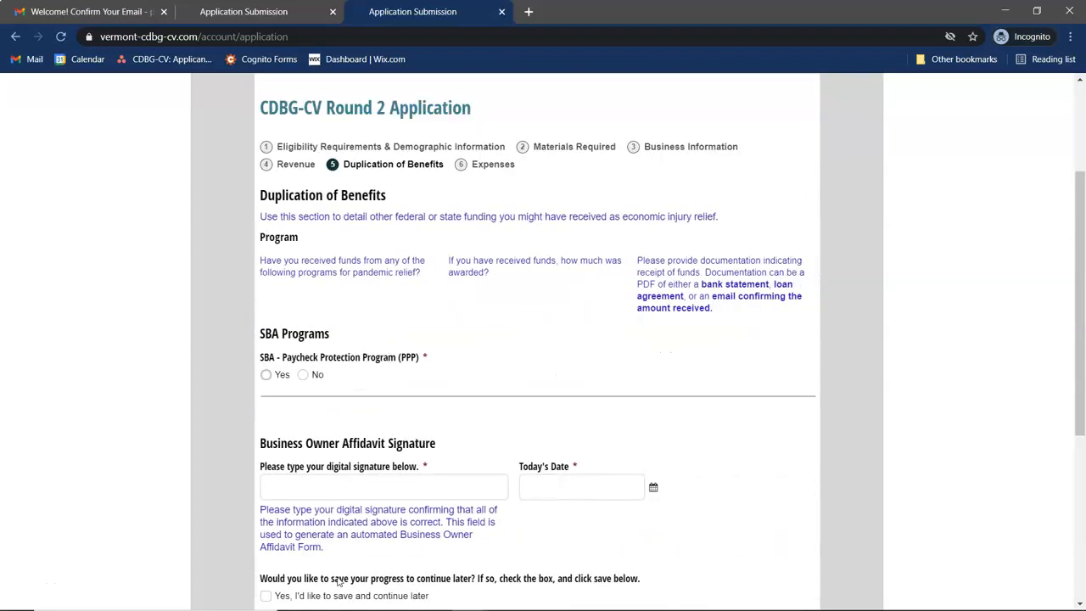
pyautogui.scroll(-1, 534, 317)
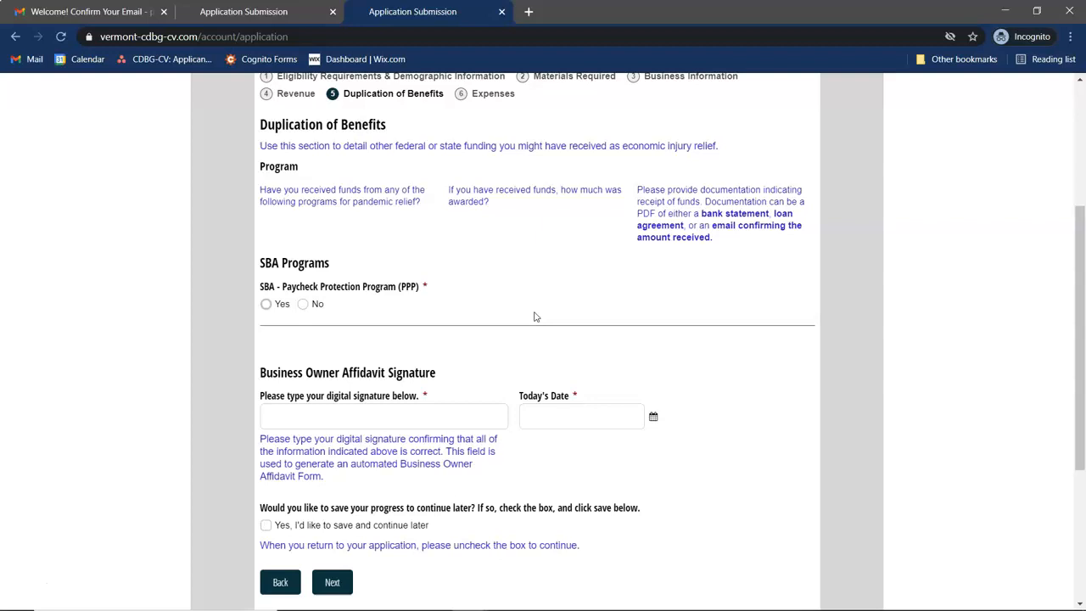
pyautogui.click(303, 305)
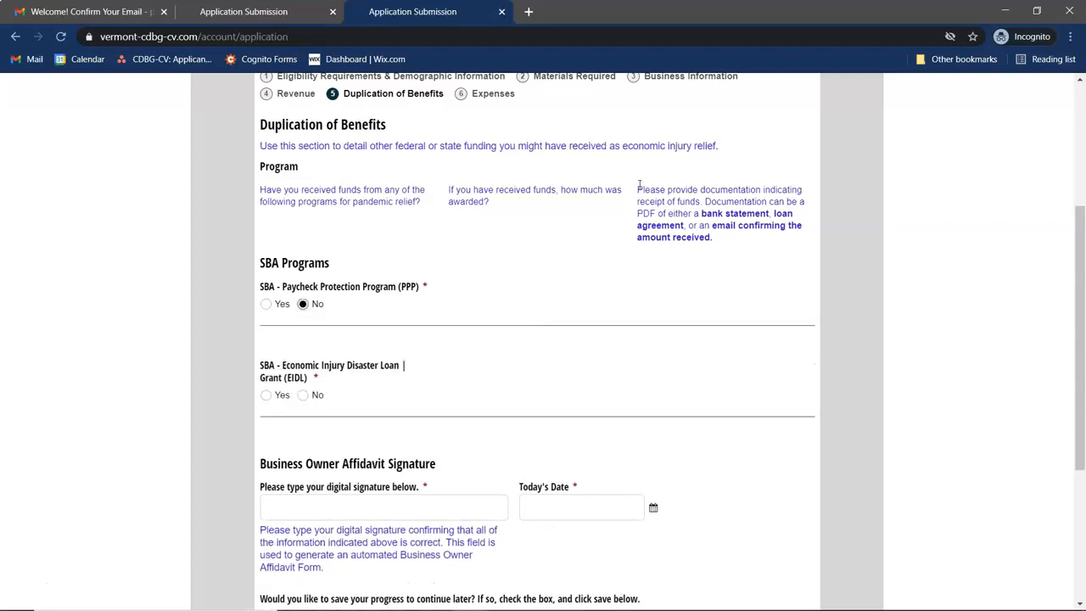
pyautogui.scroll(-1, 395, 290)
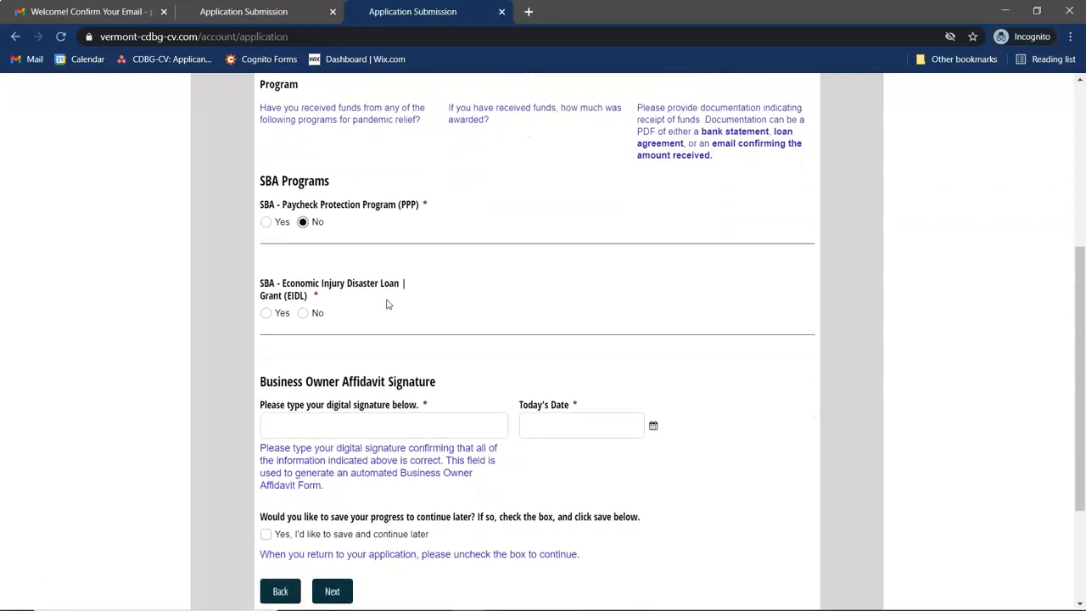
pyautogui.scroll(-1, 386, 303)
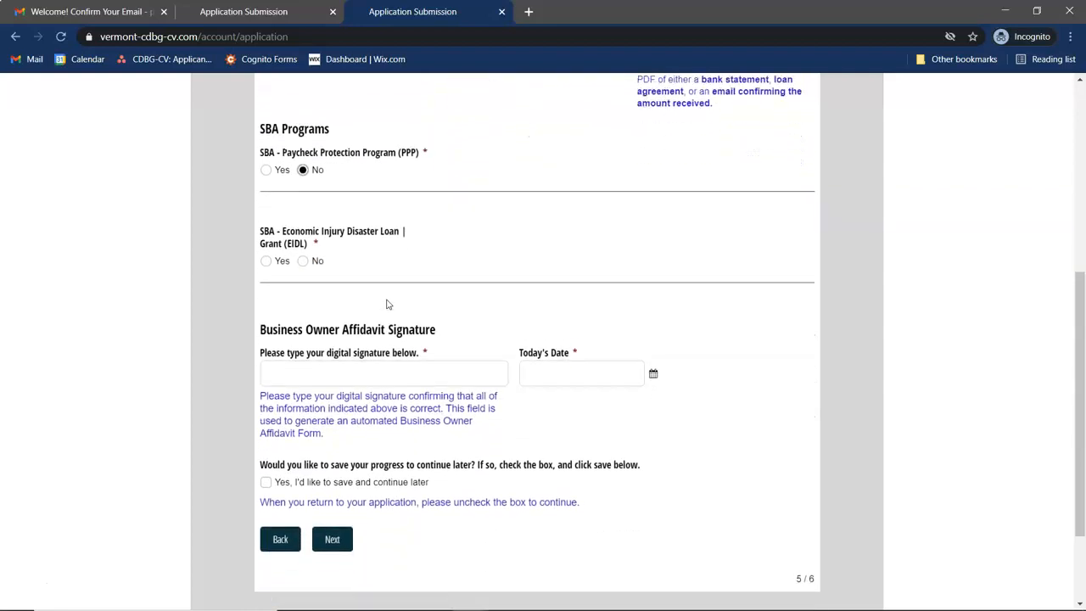
pyautogui.click(305, 253)
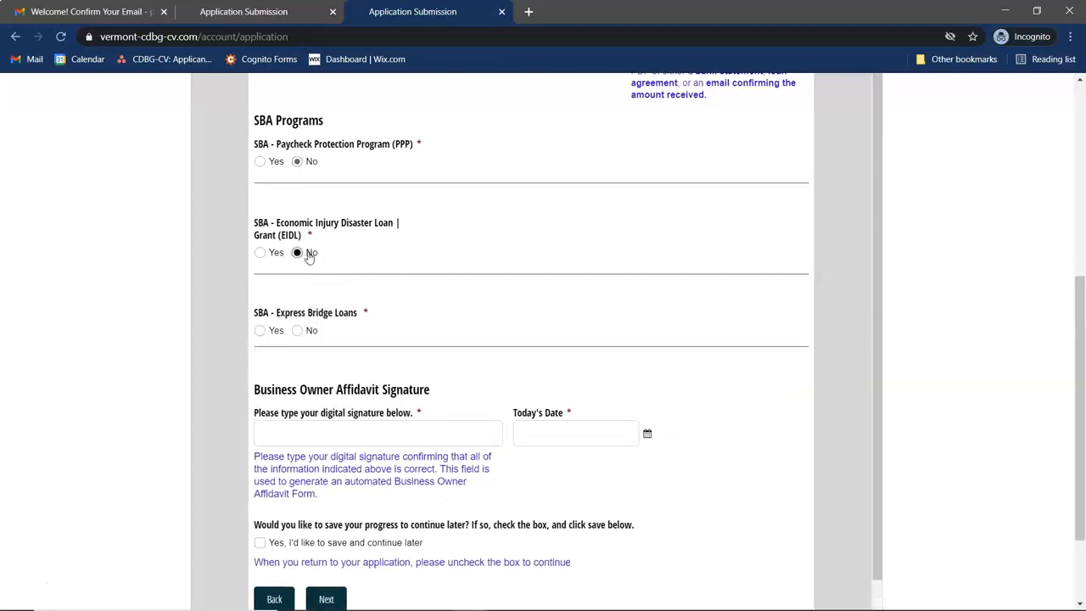
pyautogui.click(259, 241)
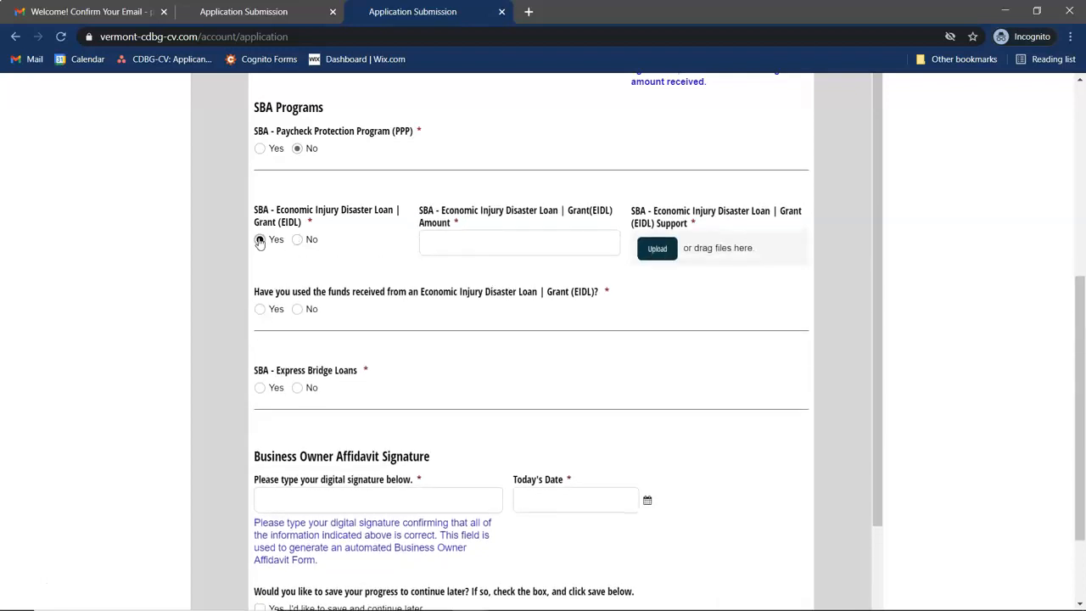
# - Enter $5,000.00 as the EIDL amount
pyautogui.click(465, 247)
pyautogui.write('5000')
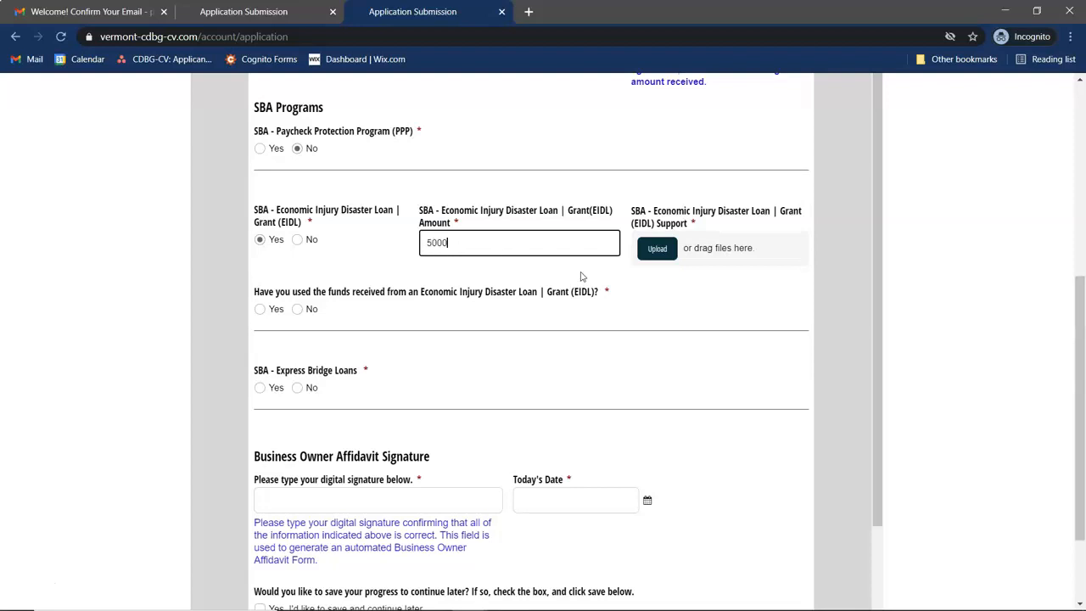
pyautogui.click(670, 303)
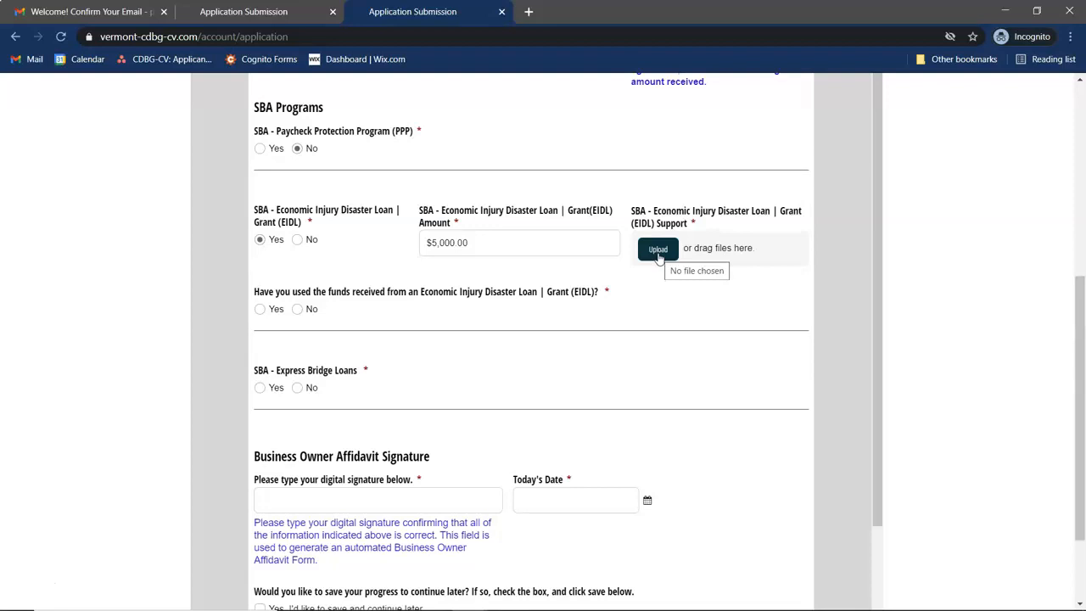
# - Upload EIDL_Proof.pdf as the EIDL support documentation
pyautogui.scroll(1, 734, 210)
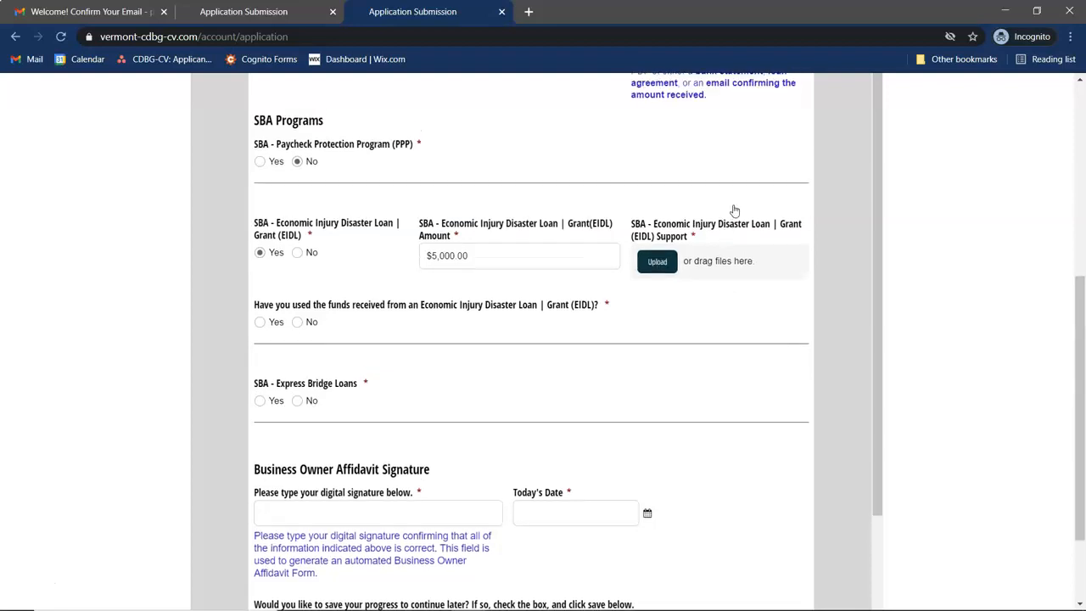
pyautogui.scroll(1, 728, 212)
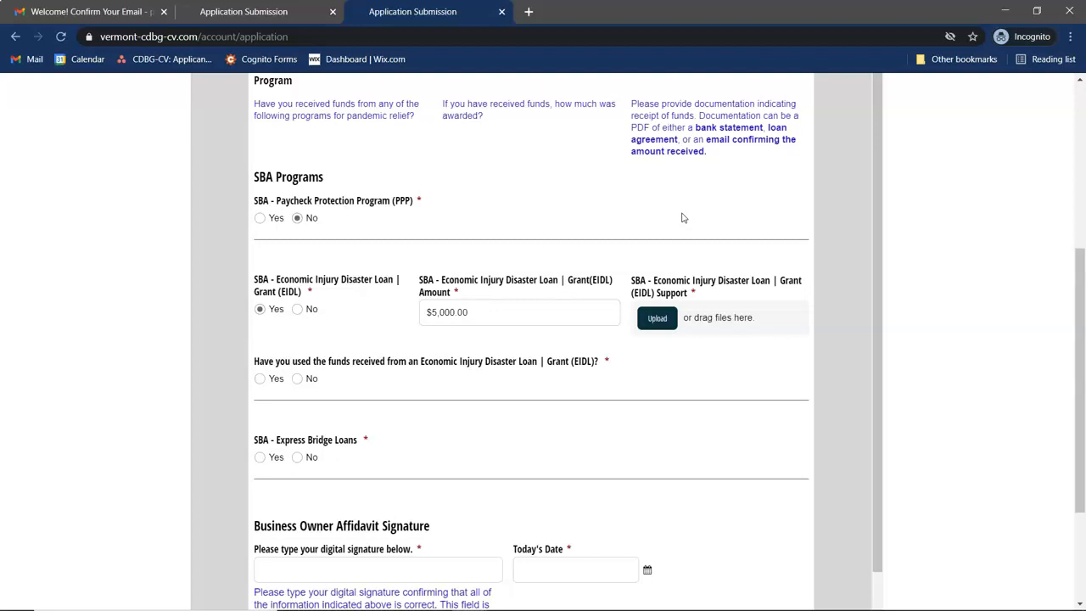
pyautogui.click(658, 318)
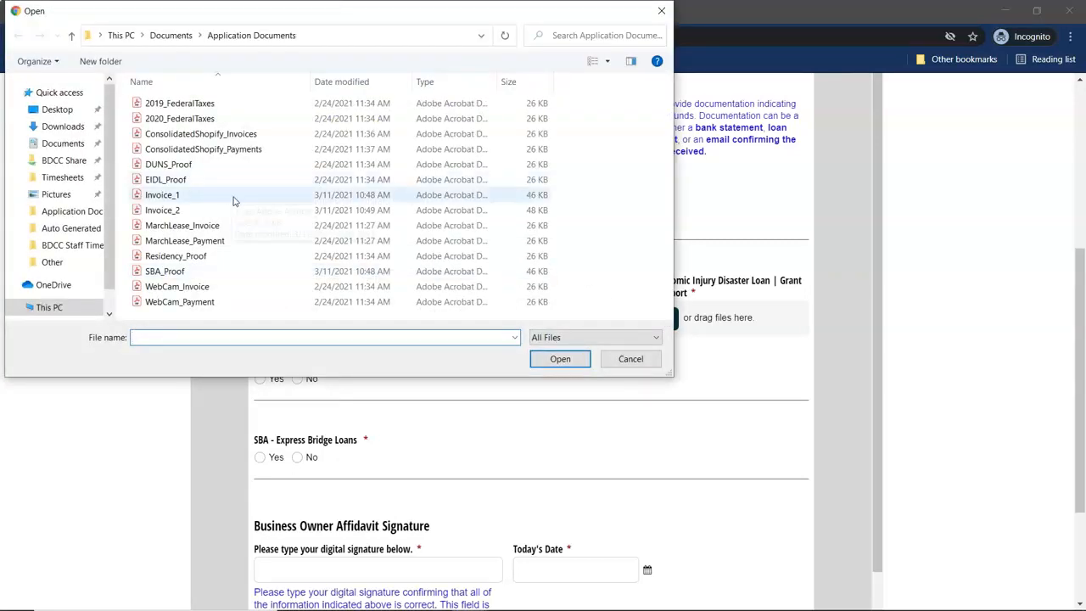
pyautogui.click(165, 180)
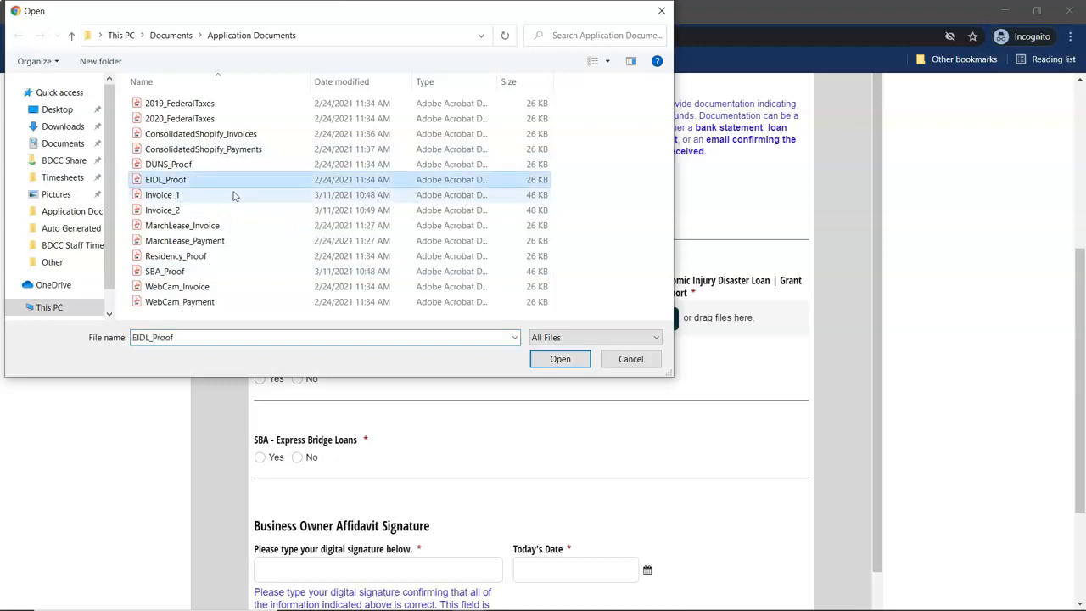
pyautogui.click(551, 359)
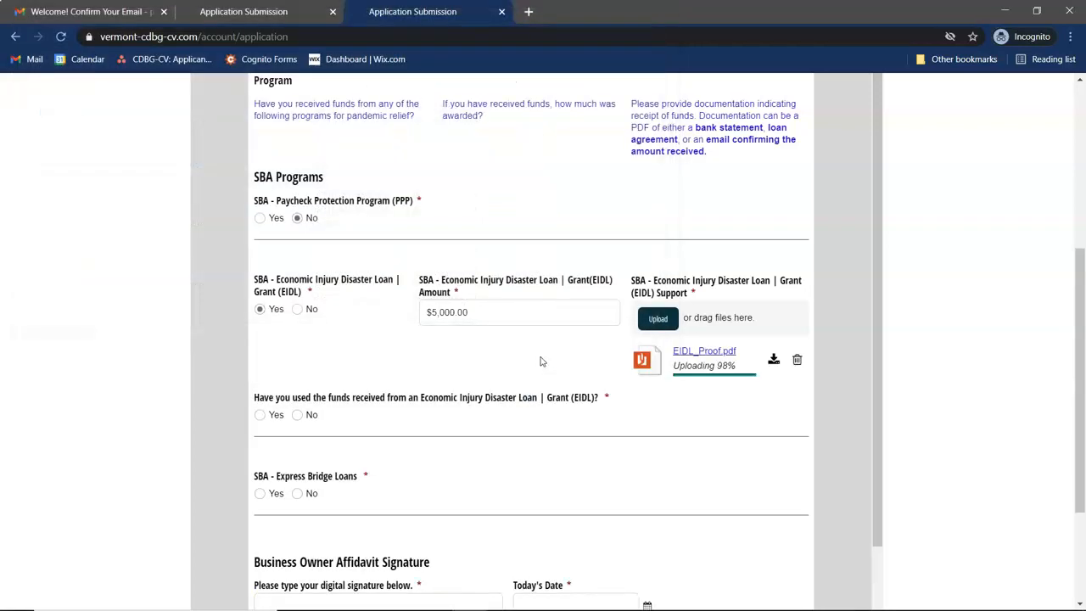
# - Answer No to whether the EIDL funds were used
pyautogui.scroll(-1, 492, 416)
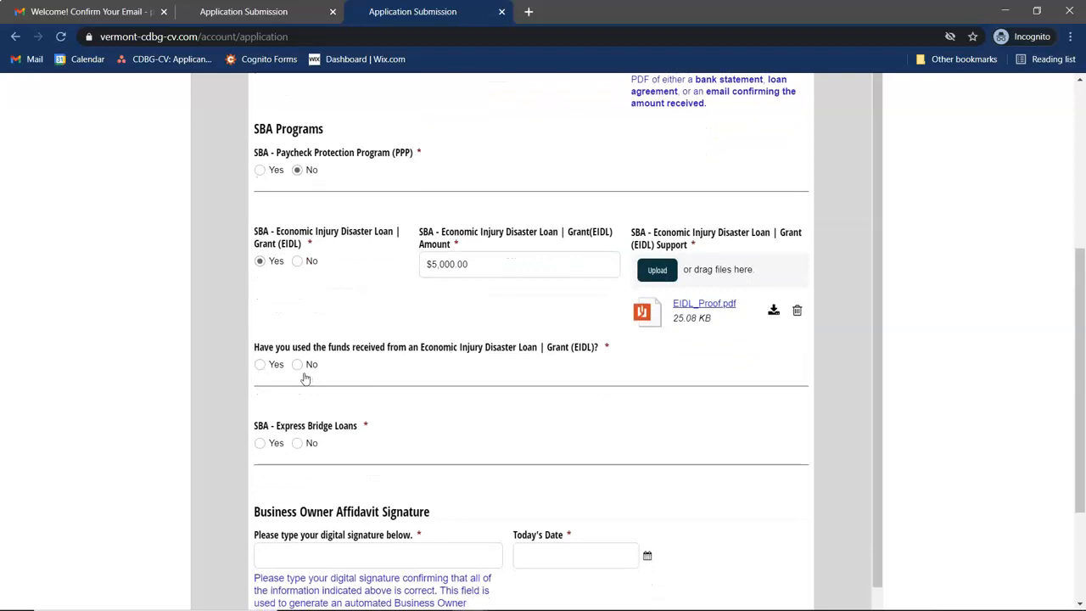
pyautogui.click(297, 366)
pyautogui.scroll(-1, 427, 343)
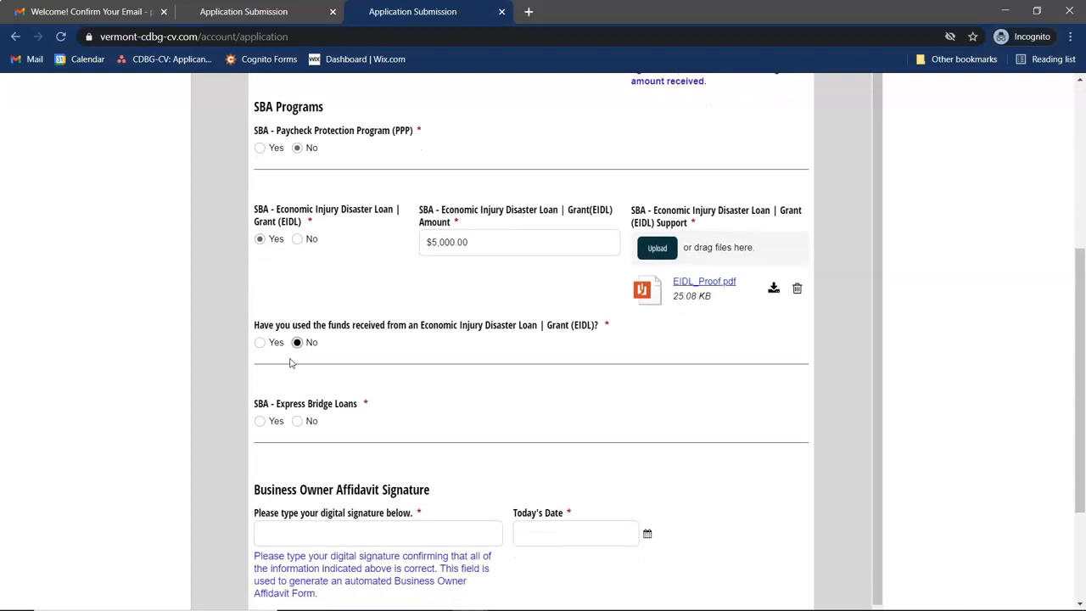
# - Answer Yes to EIDL funds used and add the first expense, 'August - September Rent' at $2,000
pyautogui.click(259, 342)
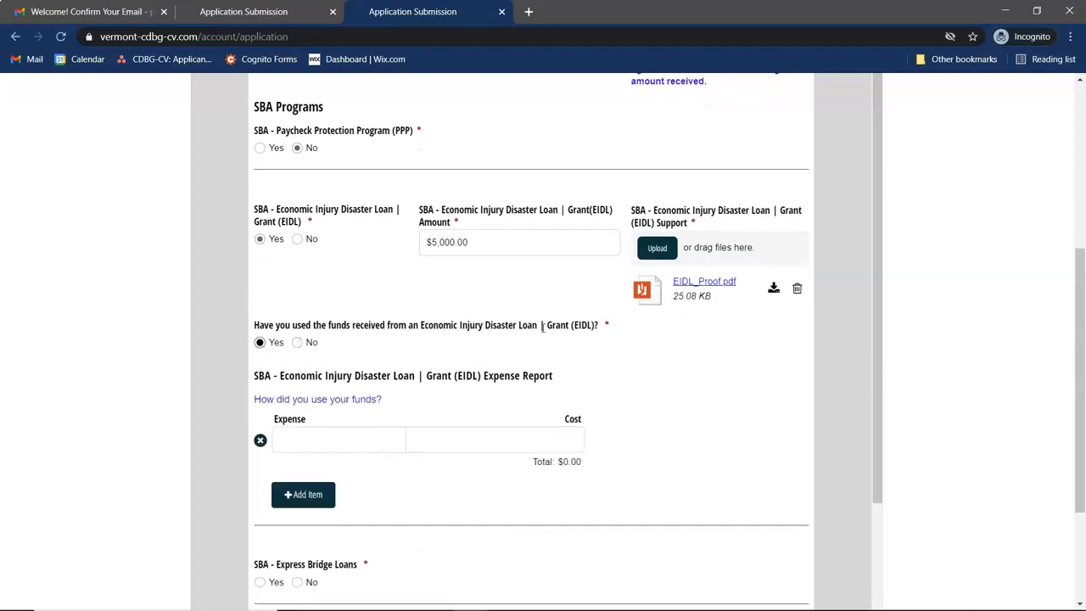
pyautogui.scroll(-1, 589, 344)
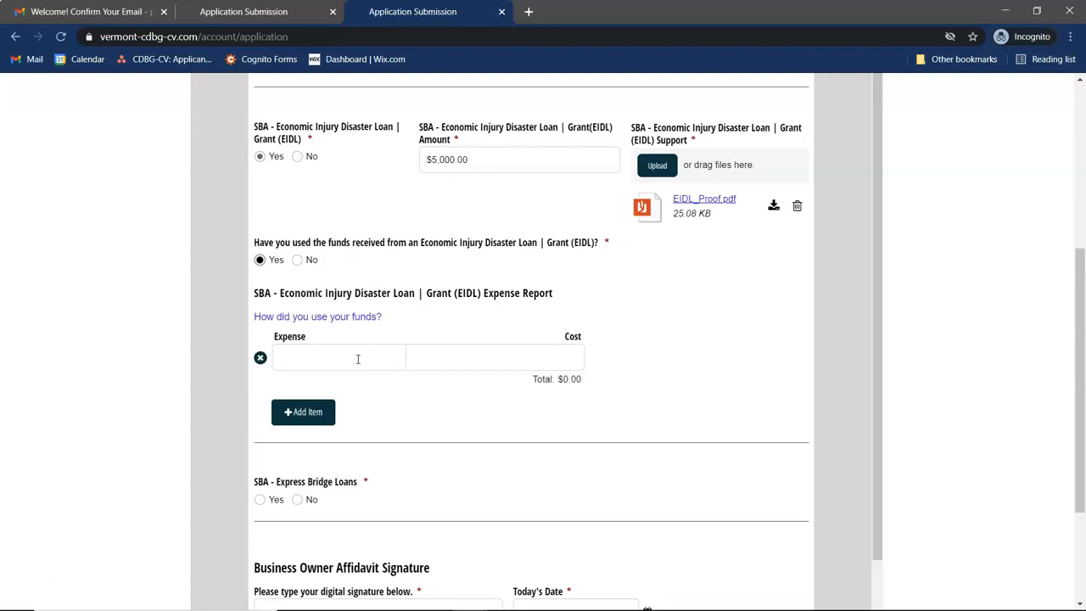
pyautogui.click(358, 359)
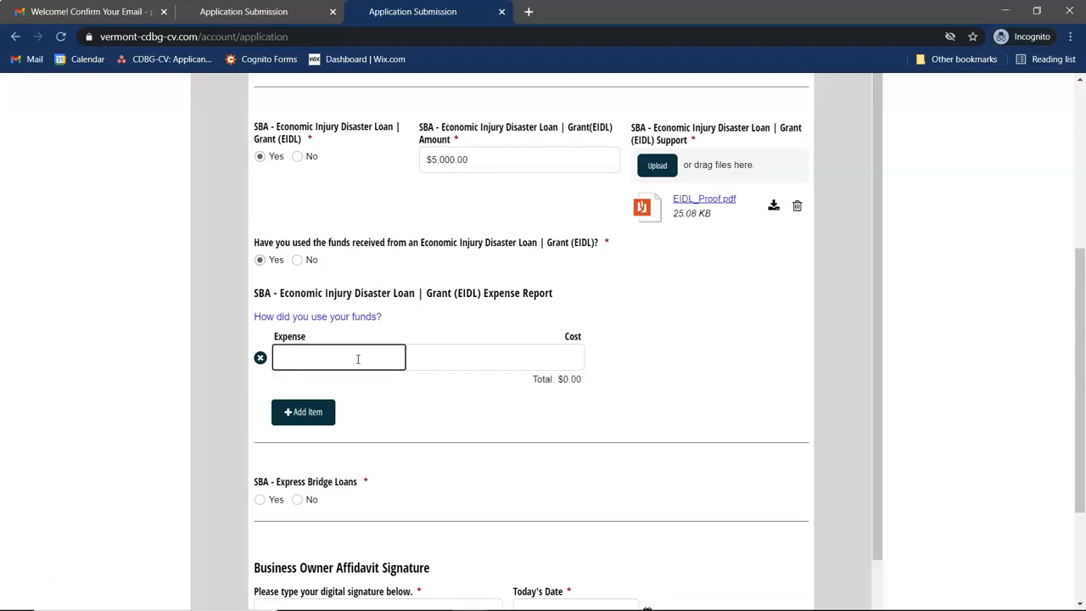
pyautogui.write('a')
pyautogui.press('BackSpace')
pyautogui.write('August - September Rent')
pyautogui.click(443, 357)
pyautogui.write('2000')
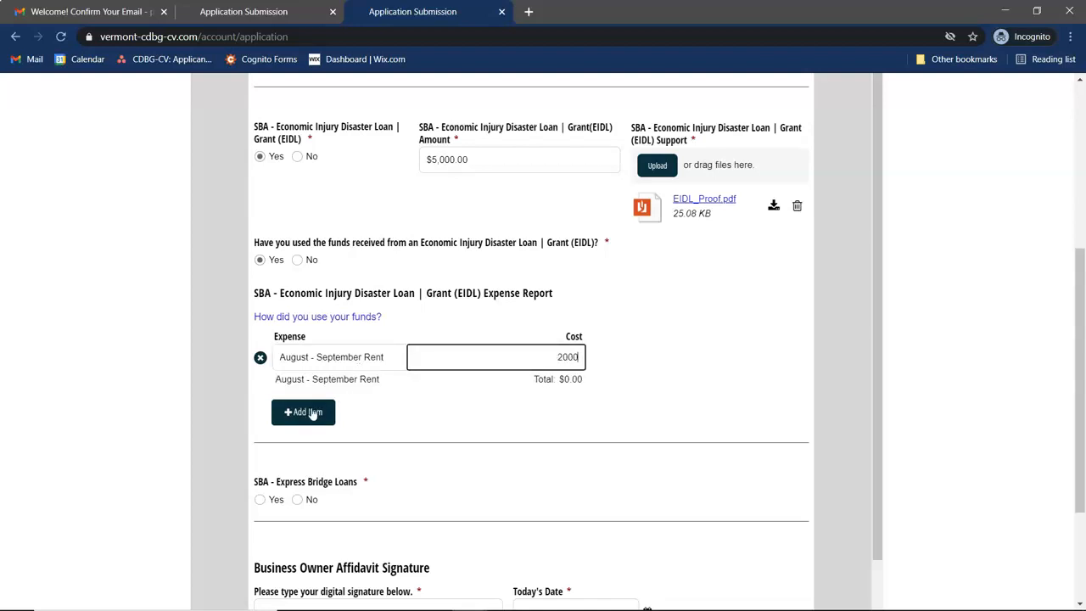
# - Add a second expense, 'PPE March - December 2020' at $3,000, bringing the total to $5,000.00
pyautogui.click(311, 413)
pyautogui.click(339, 384)
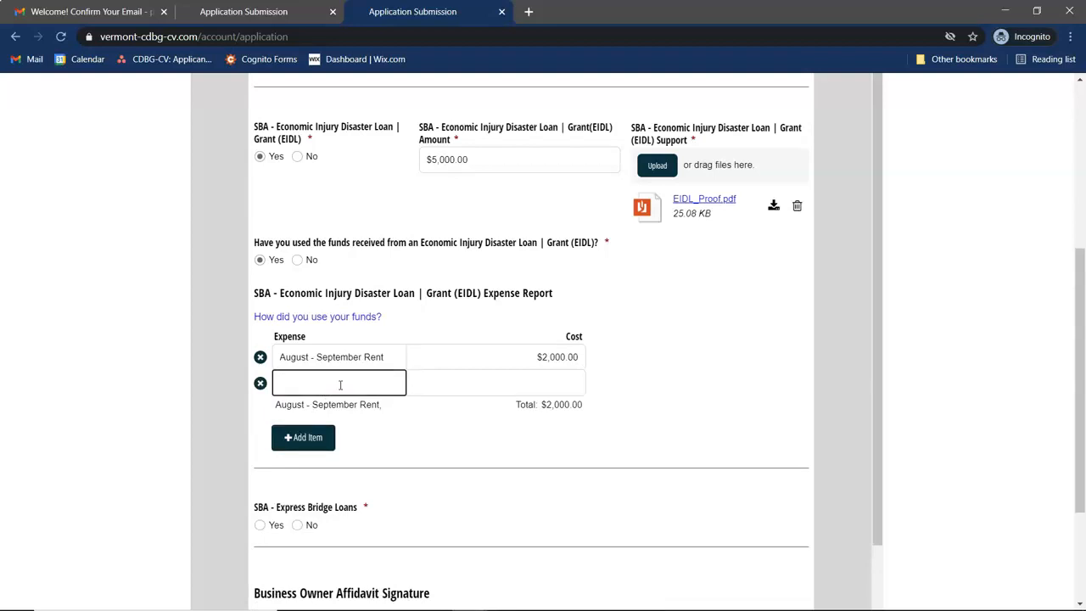
pyautogui.write('PPE')
pyautogui.click(473, 379)
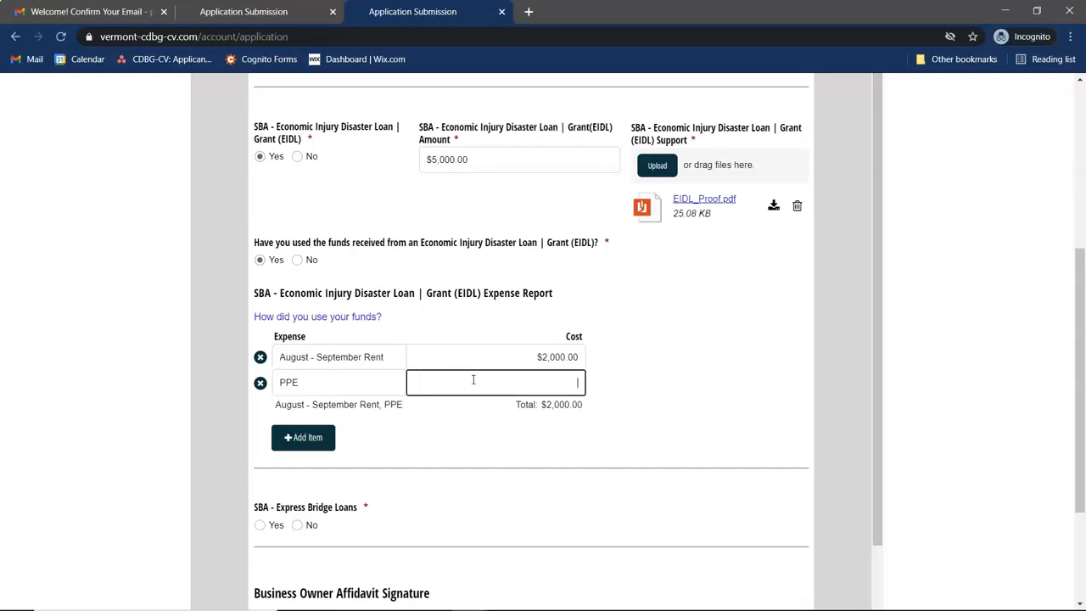
pyautogui.click(369, 386)
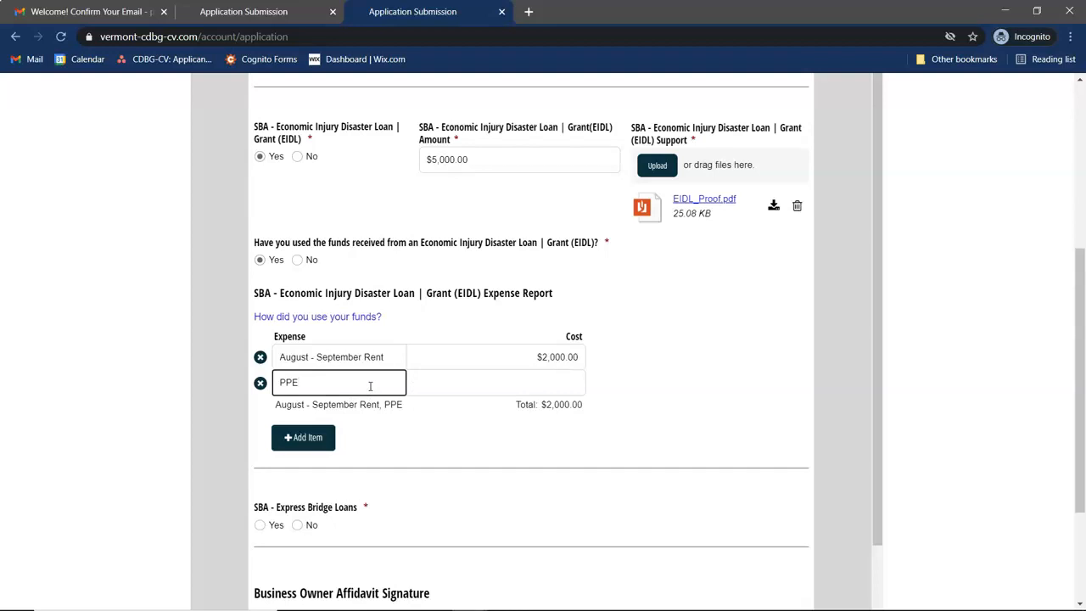
pyautogui.write('2020')
pyautogui.press('BackSpace')
pyautogui.press('BackSpace')
pyautogui.press('BackSpace')
pyautogui.press('BackSpace')
pyautogui.write('March - December 2020')
pyautogui.click(476, 381)
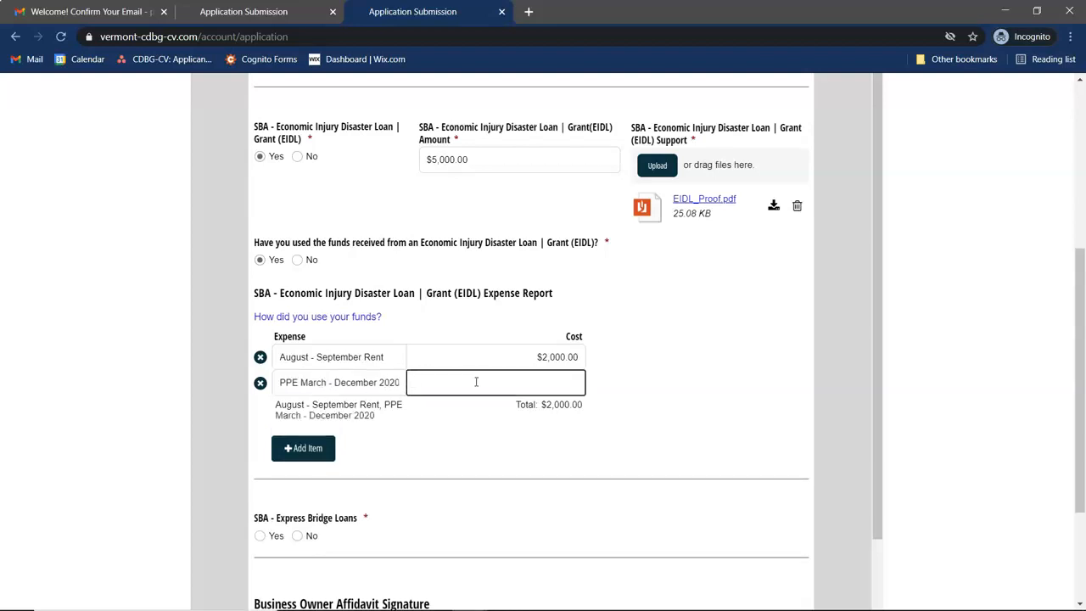
pyautogui.write('3000')
pyautogui.press('Tab')
pyautogui.scroll(-3, 649, 379)
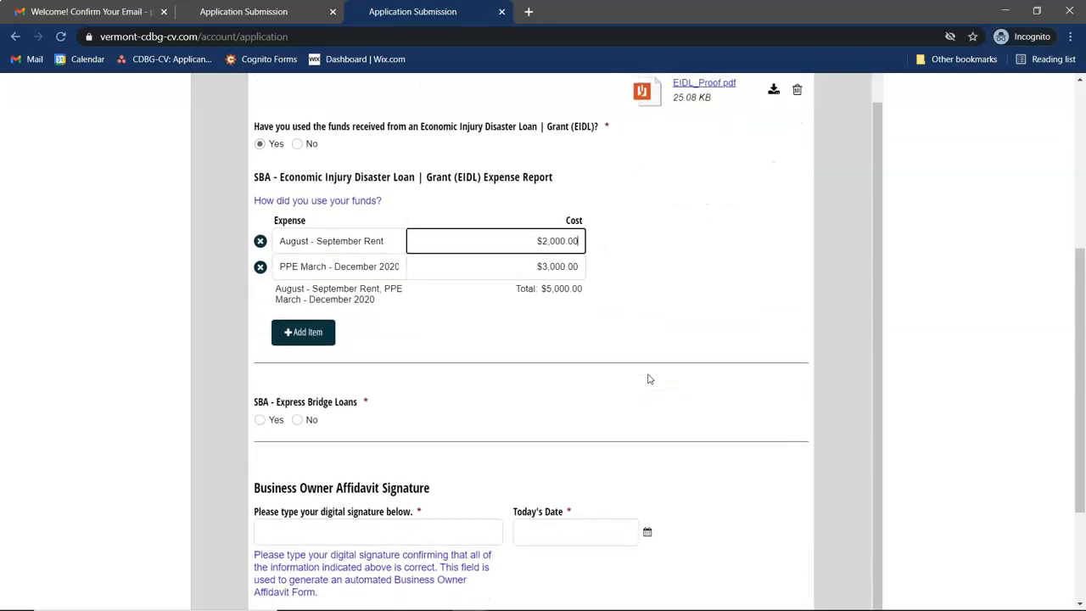
pyautogui.scroll(2, 391, 221)
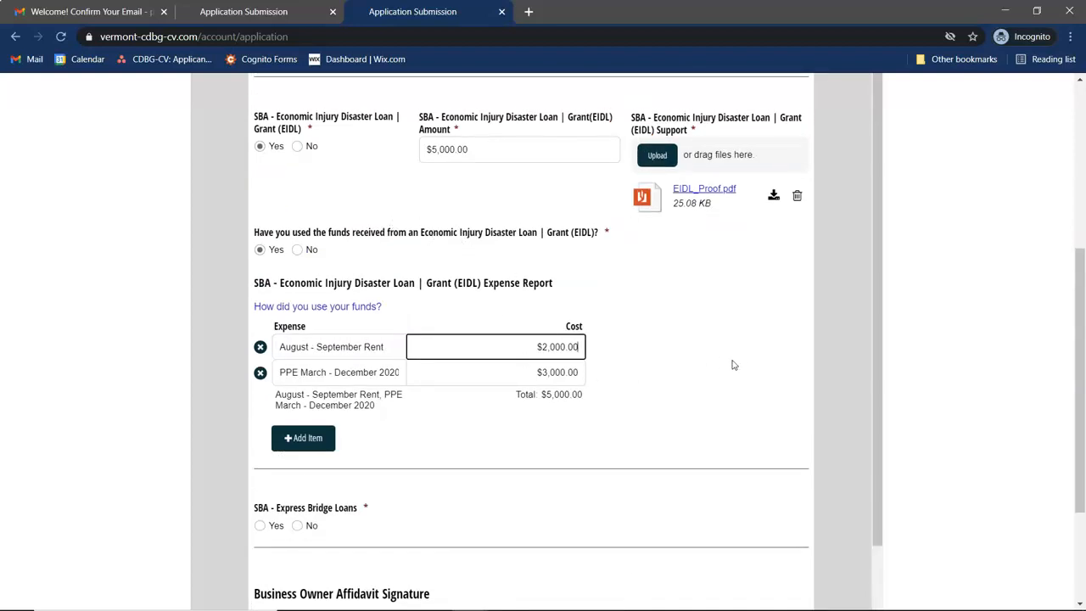
pyautogui.scroll(-1, 734, 364)
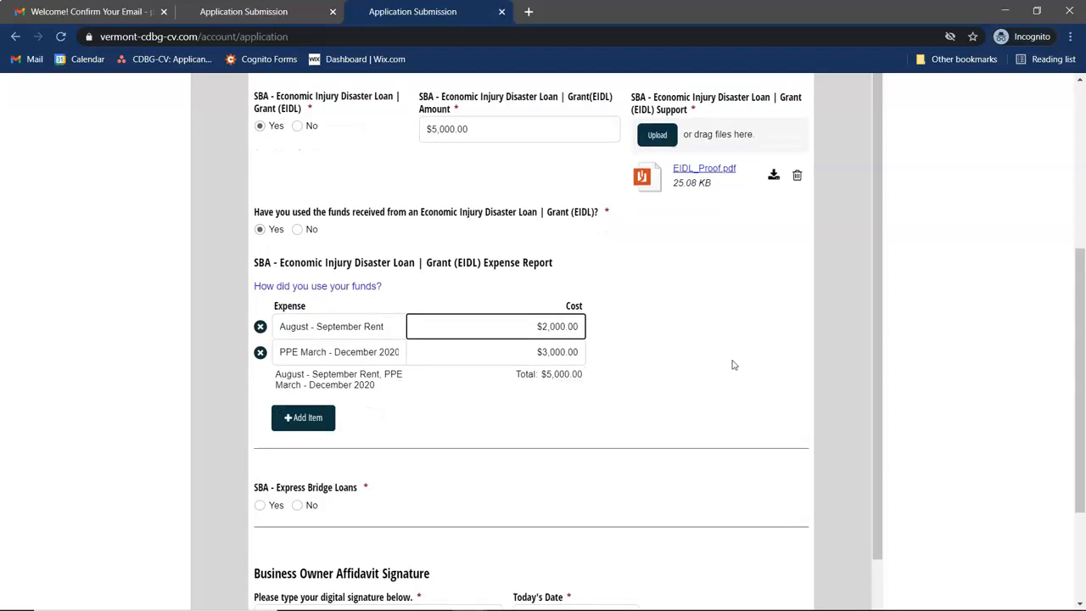
pyautogui.scroll(1, 734, 364)
pyautogui.scroll(-1, 734, 364)
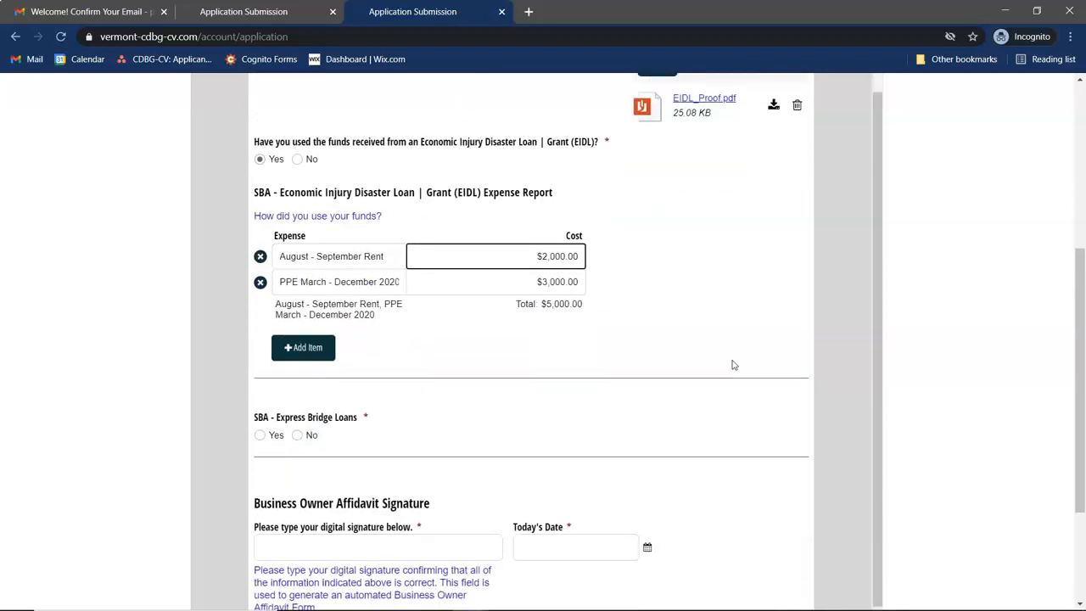
pyautogui.scroll(-2, 734, 364)
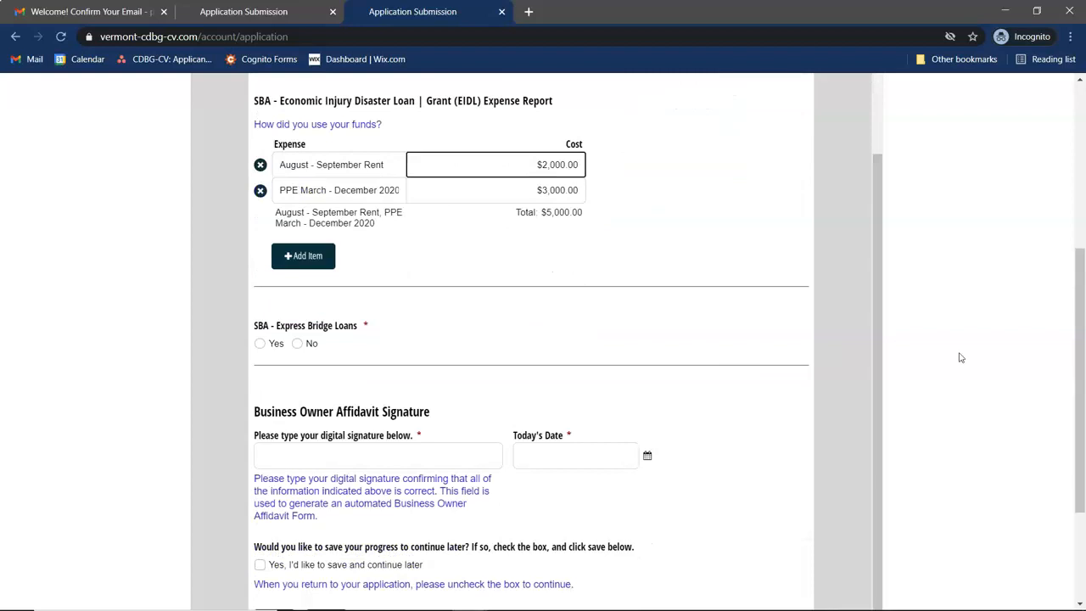
pyautogui.scroll(-1, 959, 360)
# - Answer No for SBA Express Bridge Loans, SBA Debt Relief, EDA Supplemental Assistance, FEMA Disaster Relief and Labor Dislocated Workers
pyautogui.click(298, 282)
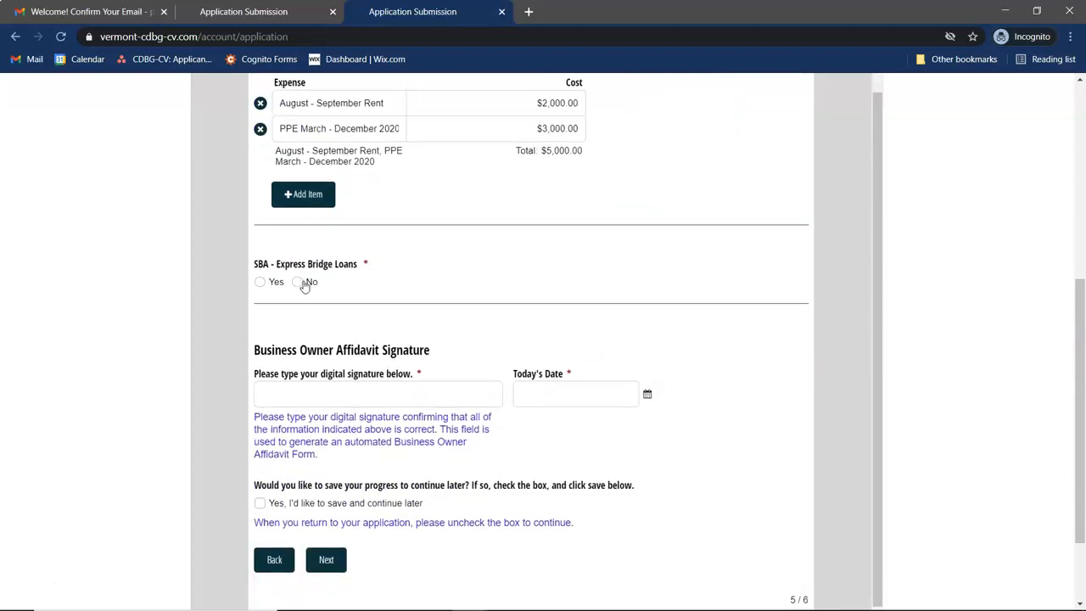
pyautogui.scroll(-2, 190, 314)
pyautogui.click(298, 248)
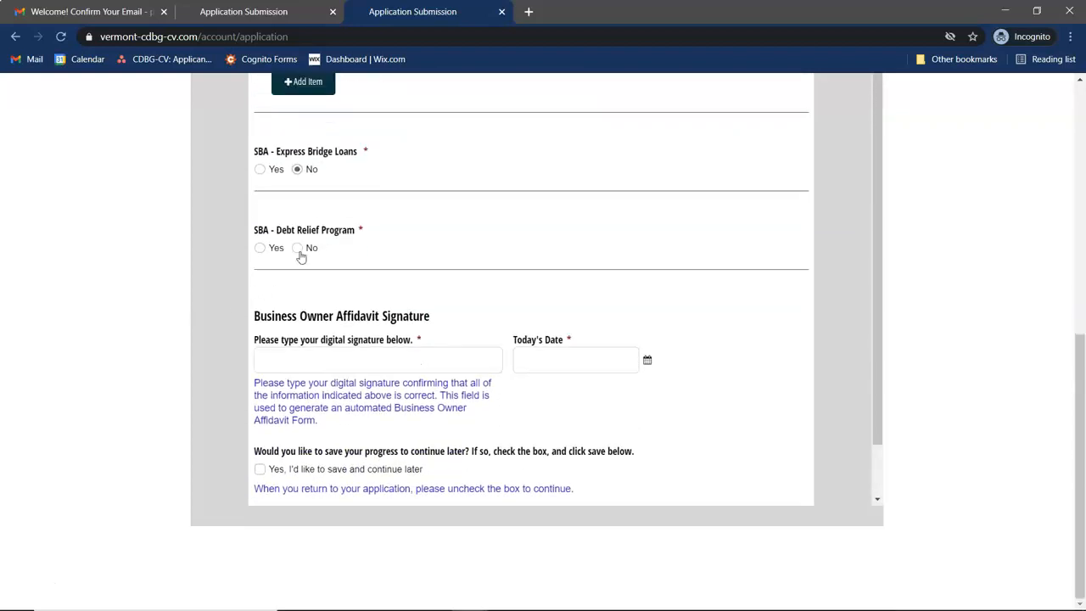
pyautogui.click(298, 345)
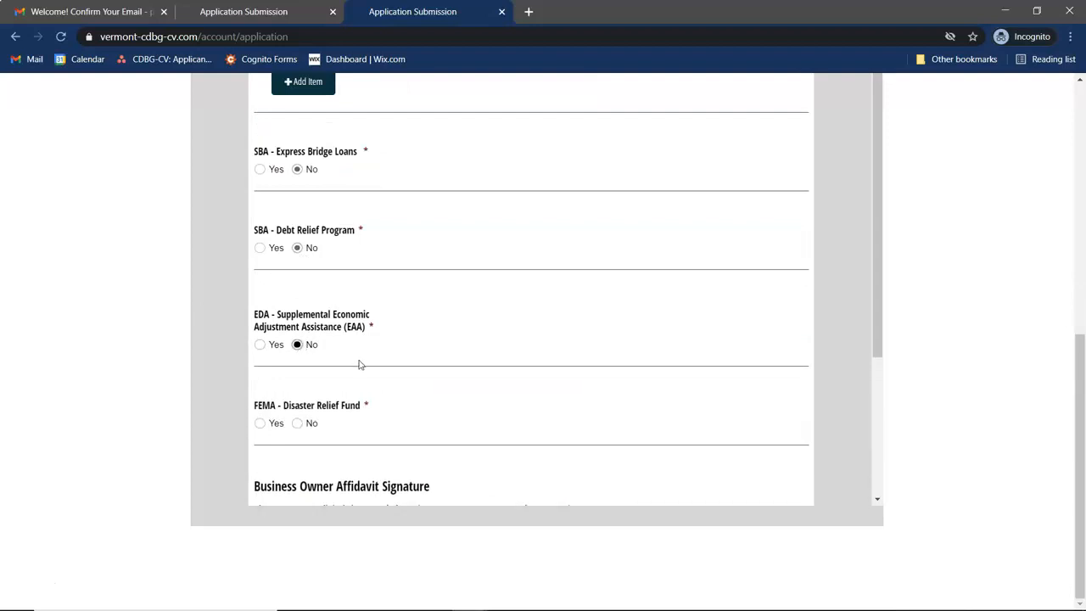
pyautogui.scroll(-2, 427, 364)
pyautogui.click(307, 265)
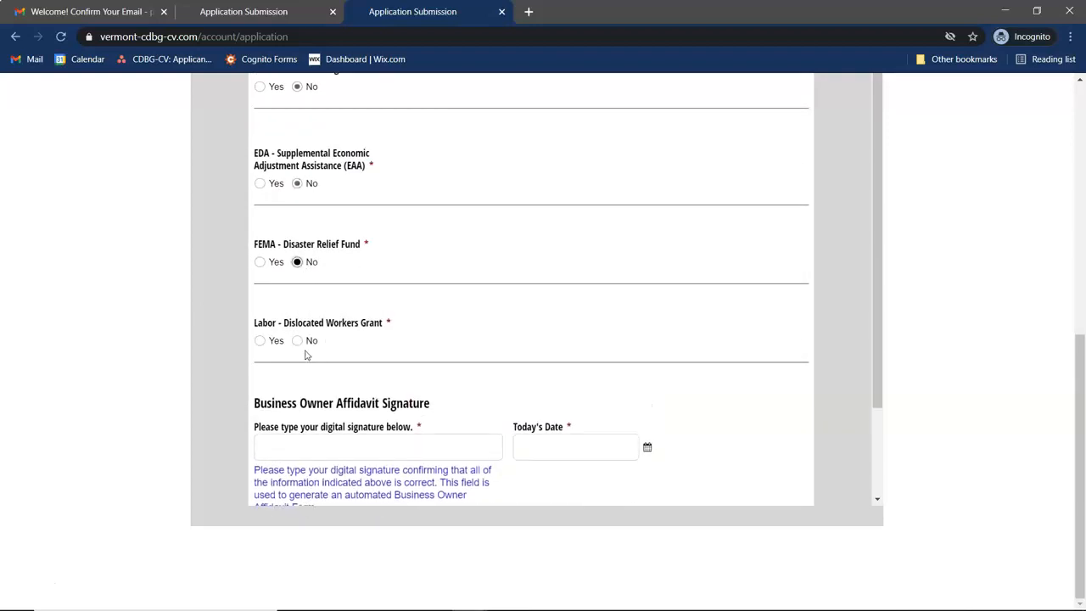
pyautogui.click(299, 340)
pyautogui.scroll(-1, 439, 253)
pyautogui.scroll(-1, 438, 253)
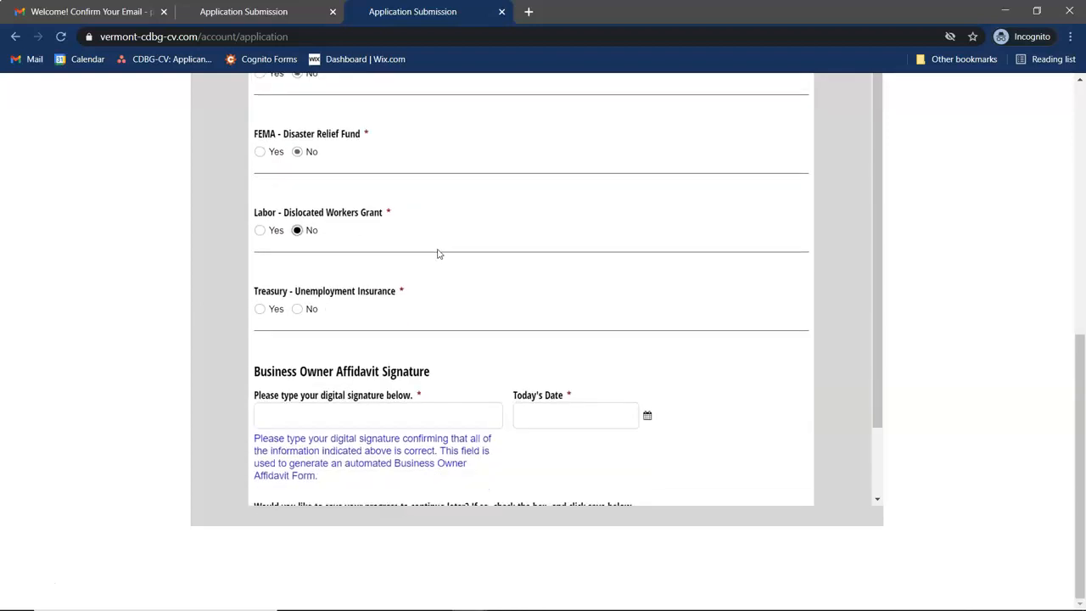
pyautogui.scroll(-1, 346, 325)
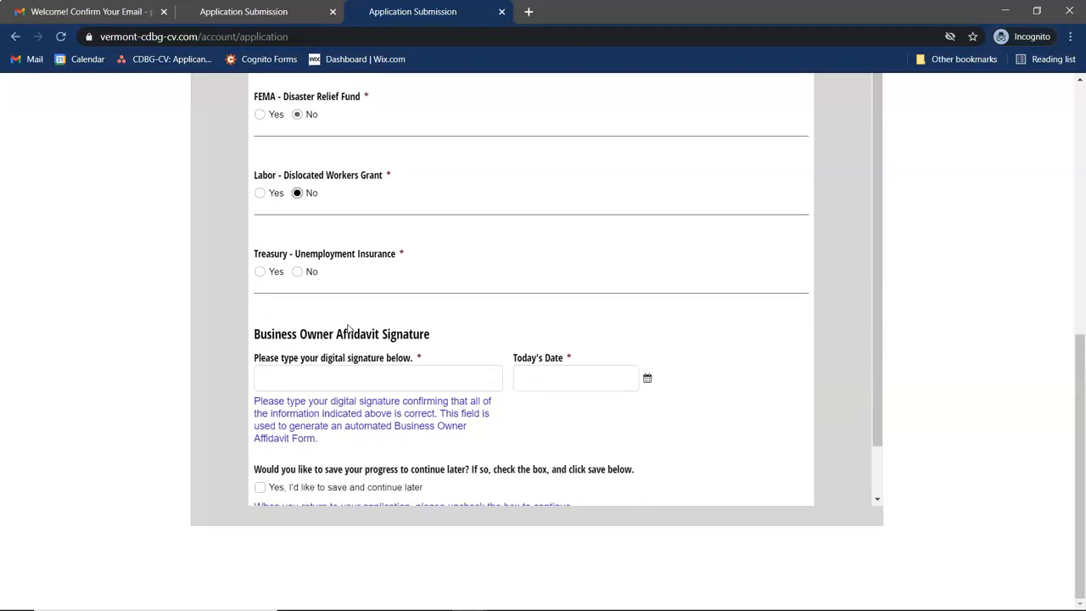
# - Answer Yes for Treasury Unemployment Insurance with amount 2000, and No for IRS Economic Impact Payments
pyautogui.click(261, 272)
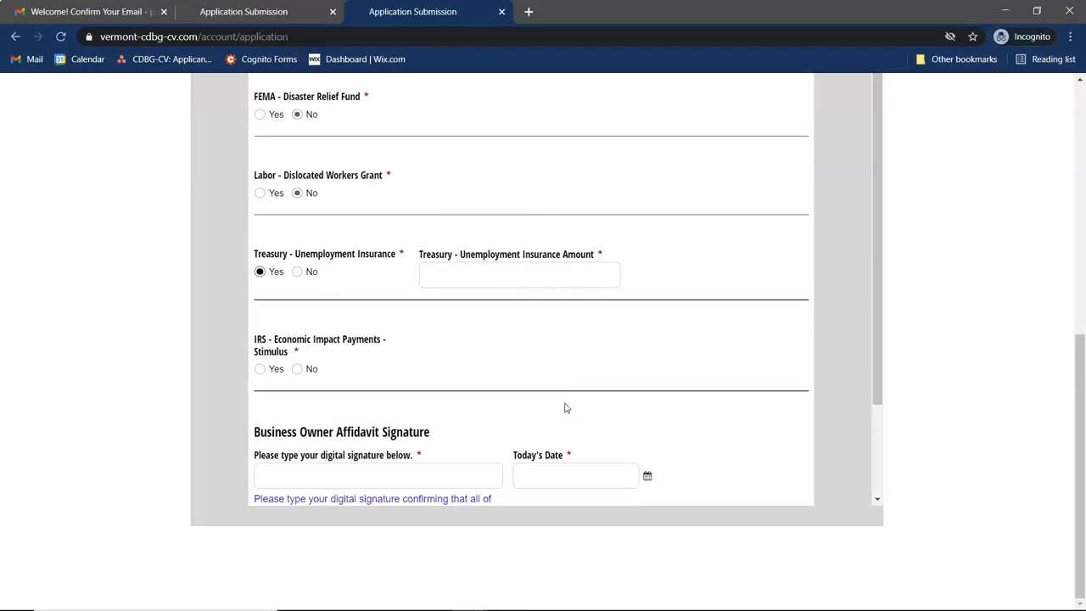
pyautogui.scroll(-1, 565, 408)
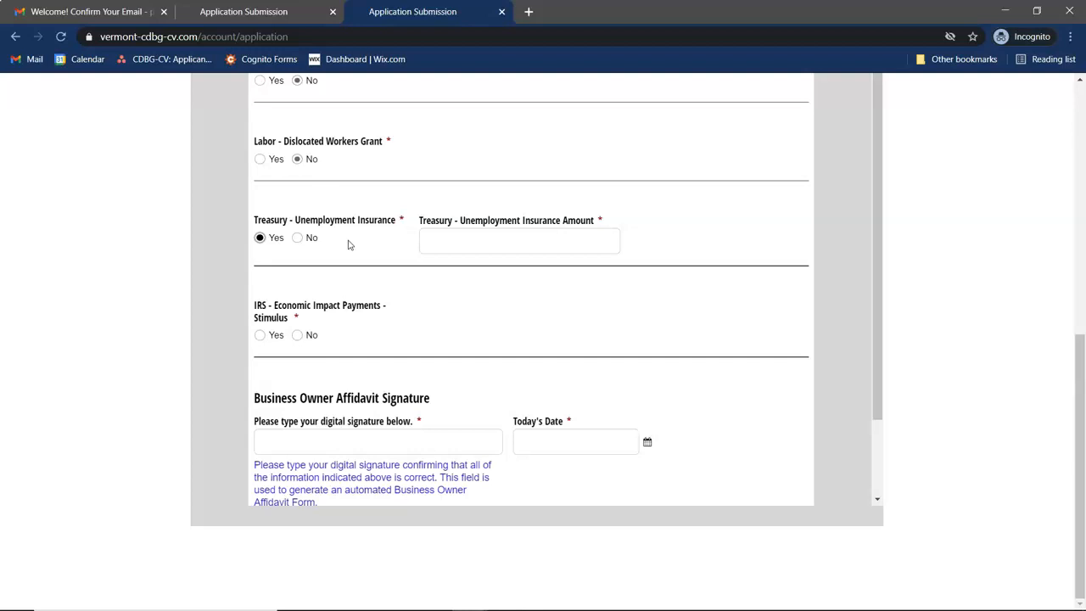
pyautogui.scroll(-1, 424, 294)
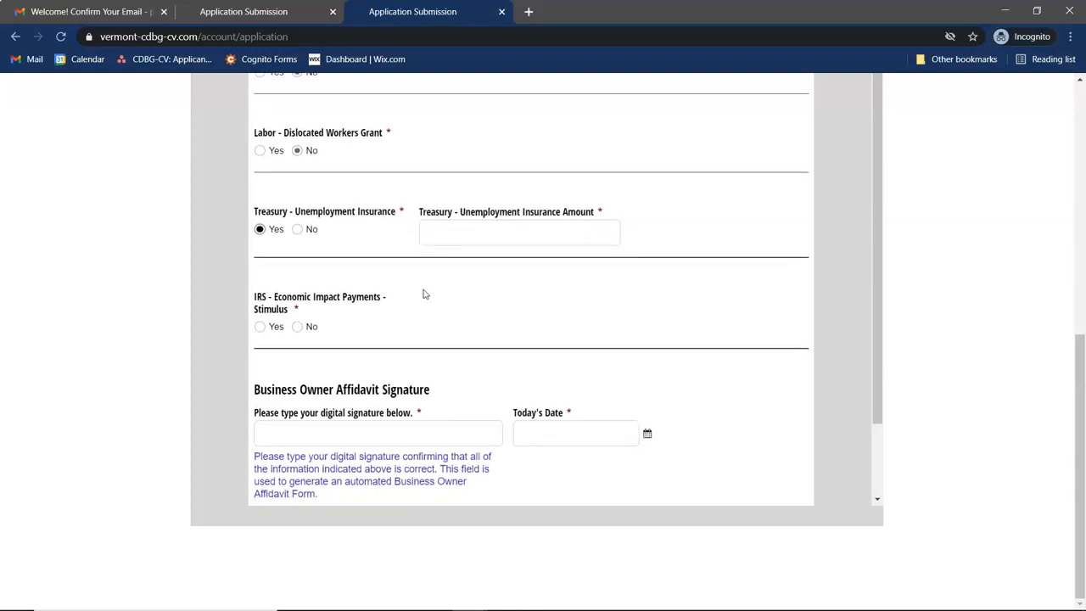
pyautogui.click(298, 330)
pyautogui.click(458, 232)
pyautogui.write('2000')
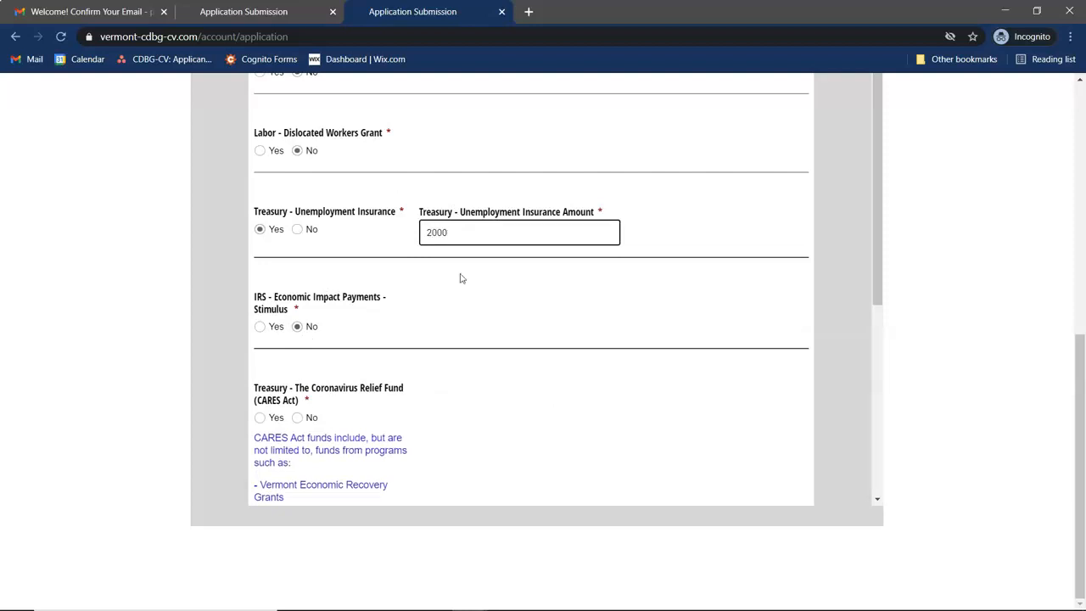
# - Answer No for CARES Act, Municipal Loans/Grants, CDBG-CV Round 1 Funding and Private Loans/Grants
pyautogui.scroll(-1, 452, 311)
pyautogui.scroll(-2, 452, 312)
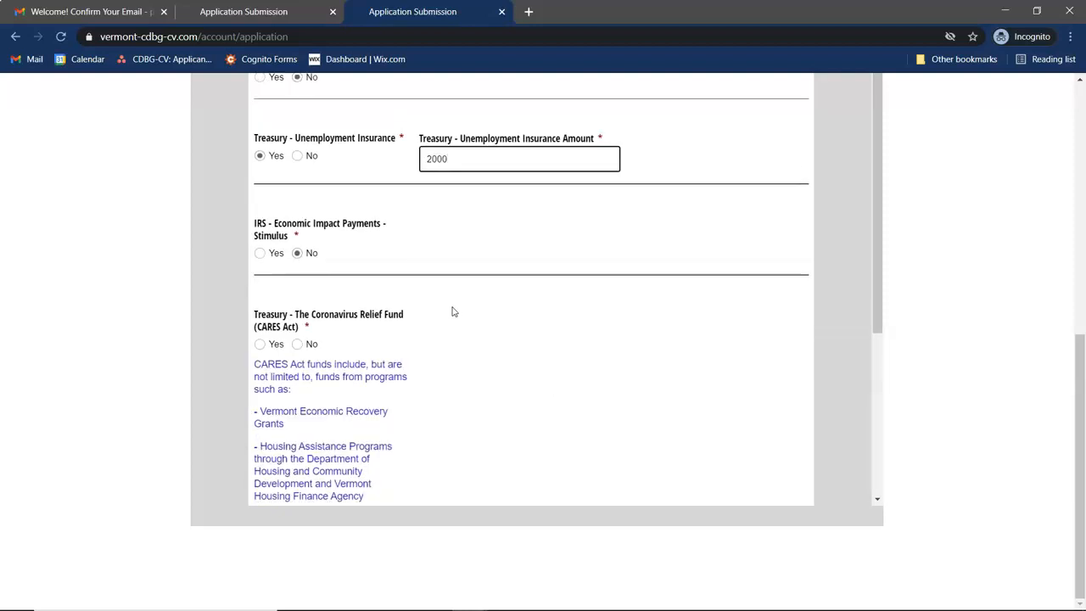
pyautogui.click(297, 307)
pyautogui.scroll(-4, 306, 314)
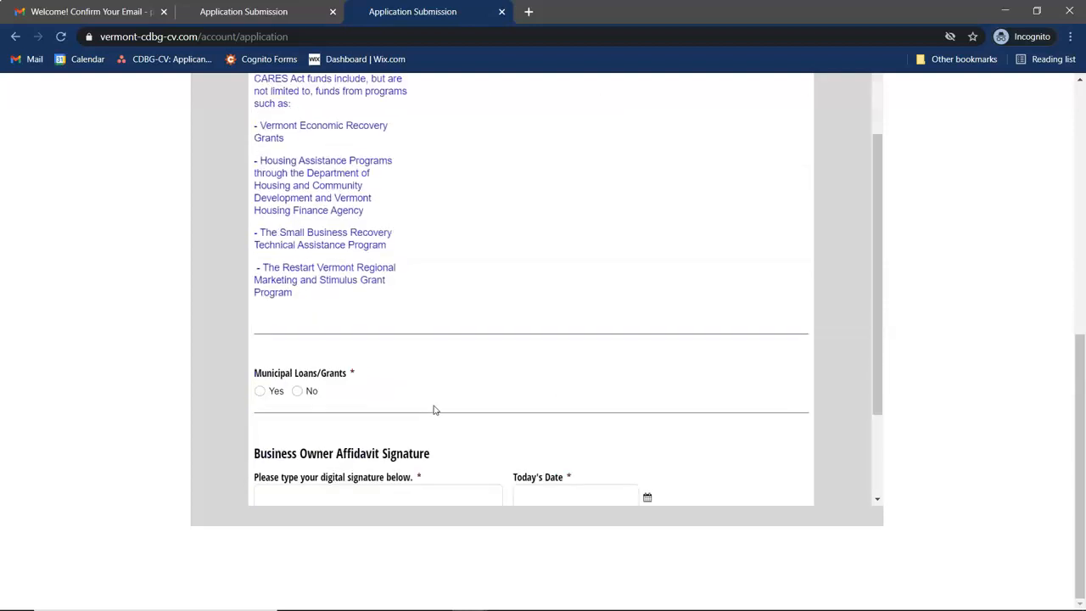
pyautogui.click(307, 298)
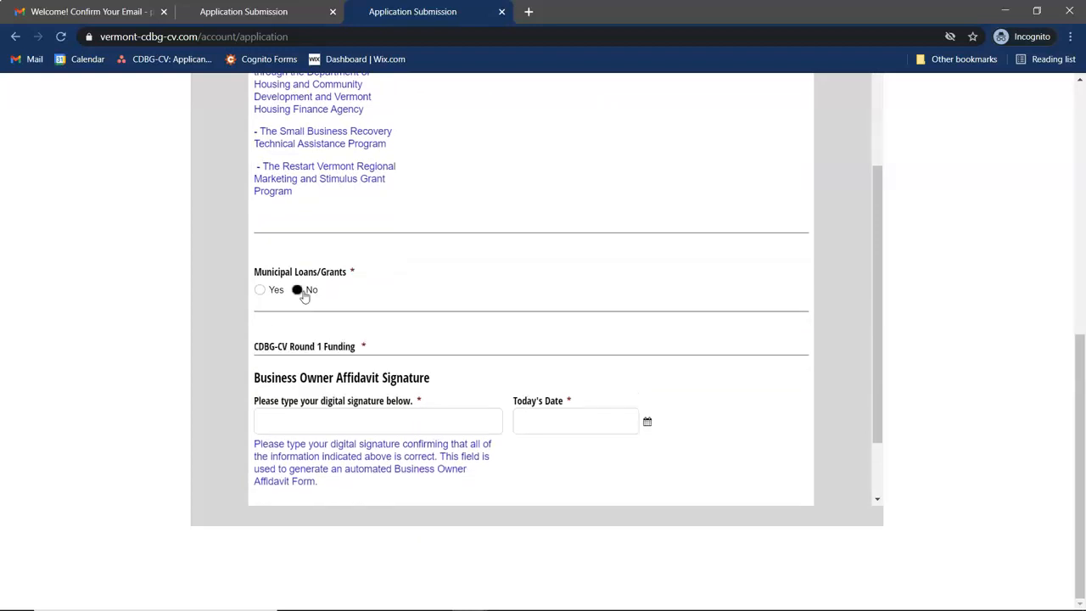
pyautogui.scroll(-1, 431, 358)
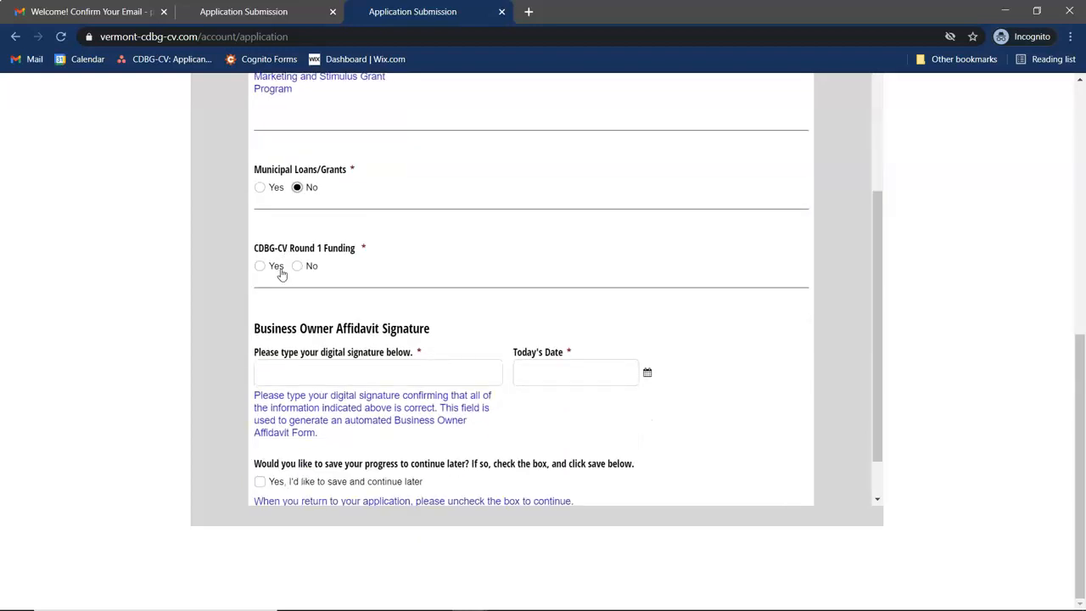
pyautogui.click(305, 269)
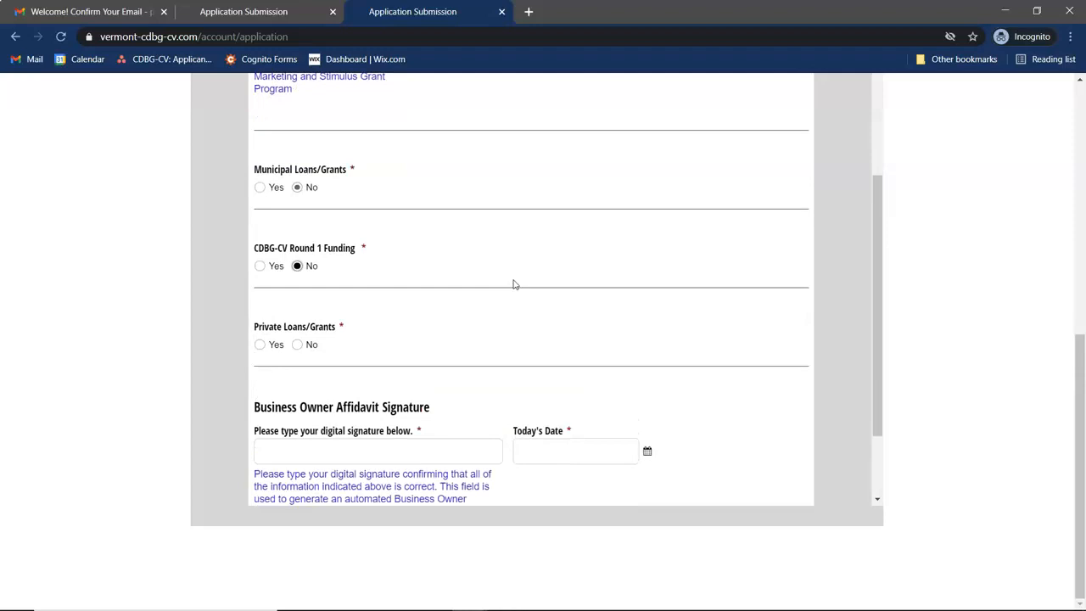
pyautogui.scroll(-1, 511, 283)
pyautogui.click(297, 231)
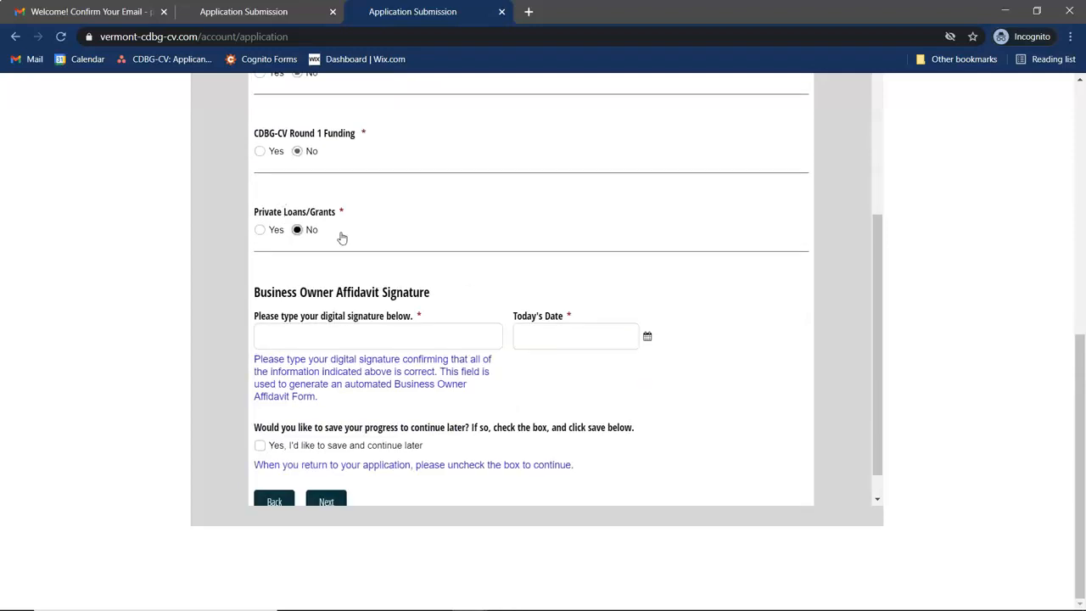
pyautogui.scroll(-1, 439, 255)
pyautogui.click(392, 277)
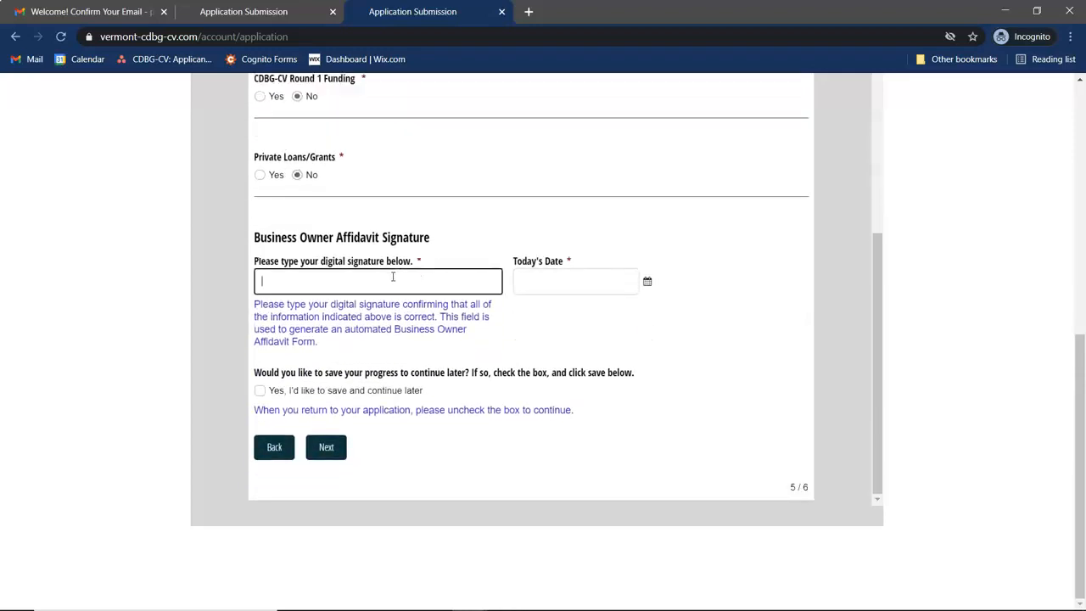
# - Sign the affidavit with the applicant's full name and set Today's Date to March 31, 2021
pyautogui.click(580, 282)
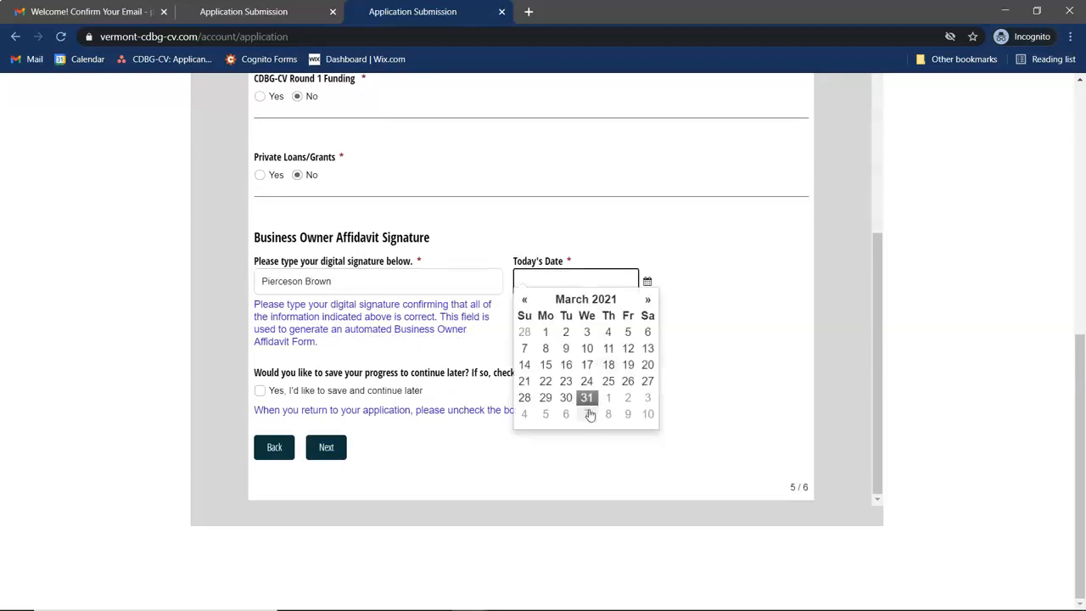
pyautogui.click(588, 399)
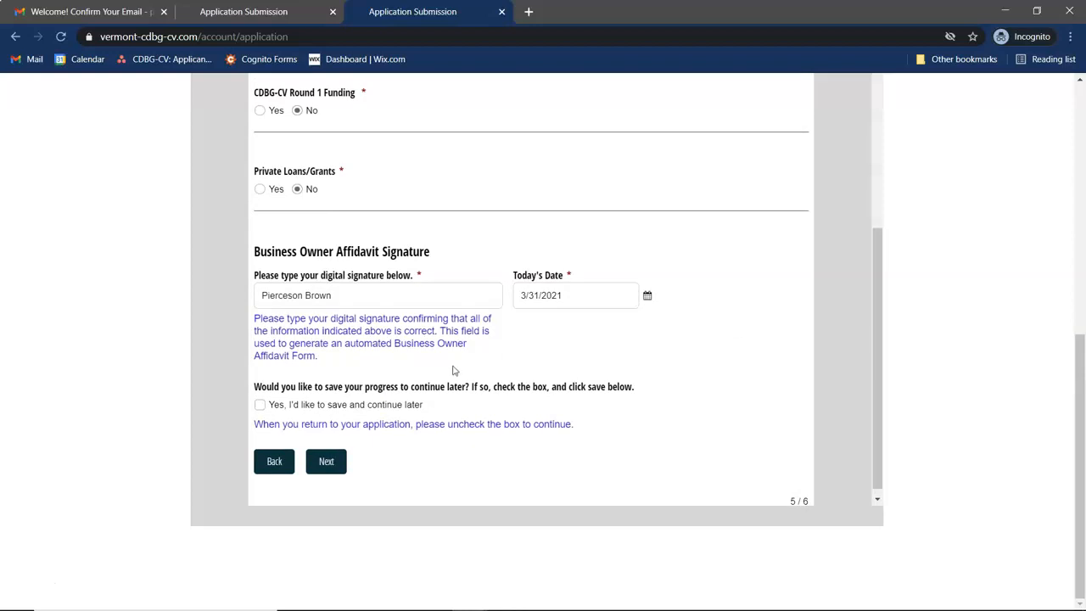
# - Tick the save-and-continue-later option, then clear it again before moving on
pyautogui.scroll(1, 676, 278)
pyautogui.scroll(-1, 676, 278)
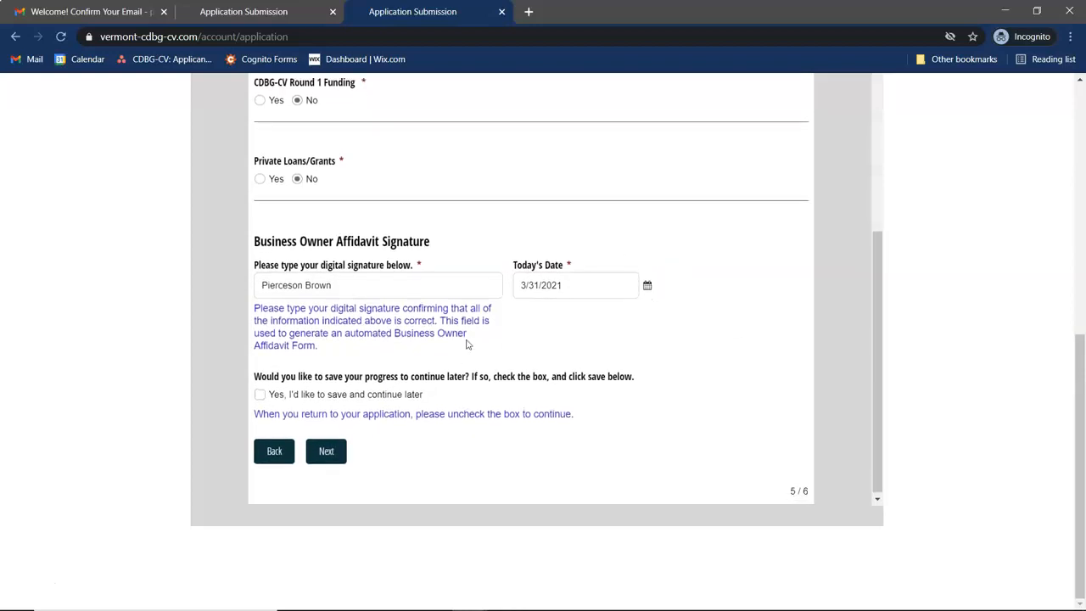
pyautogui.click(261, 395)
pyautogui.scroll(3, 563, 279)
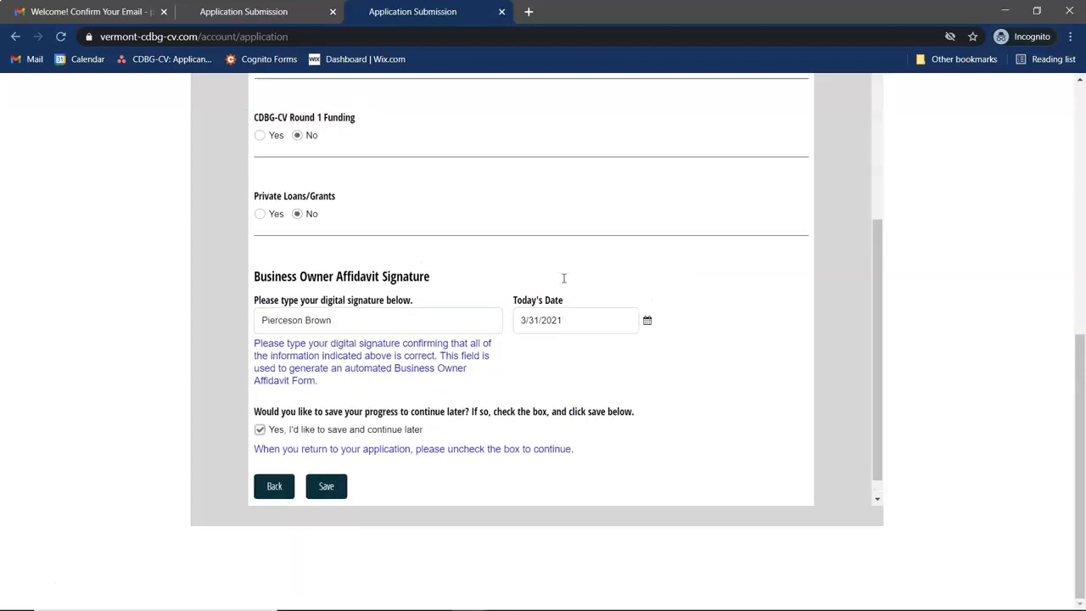
pyautogui.scroll(-3, 563, 278)
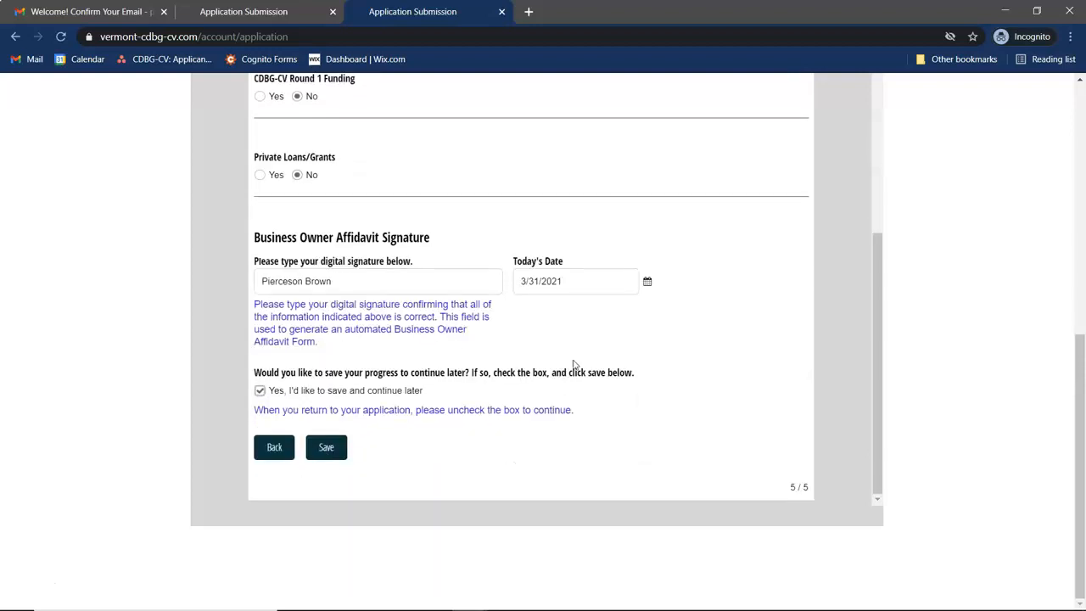
pyautogui.click(260, 391)
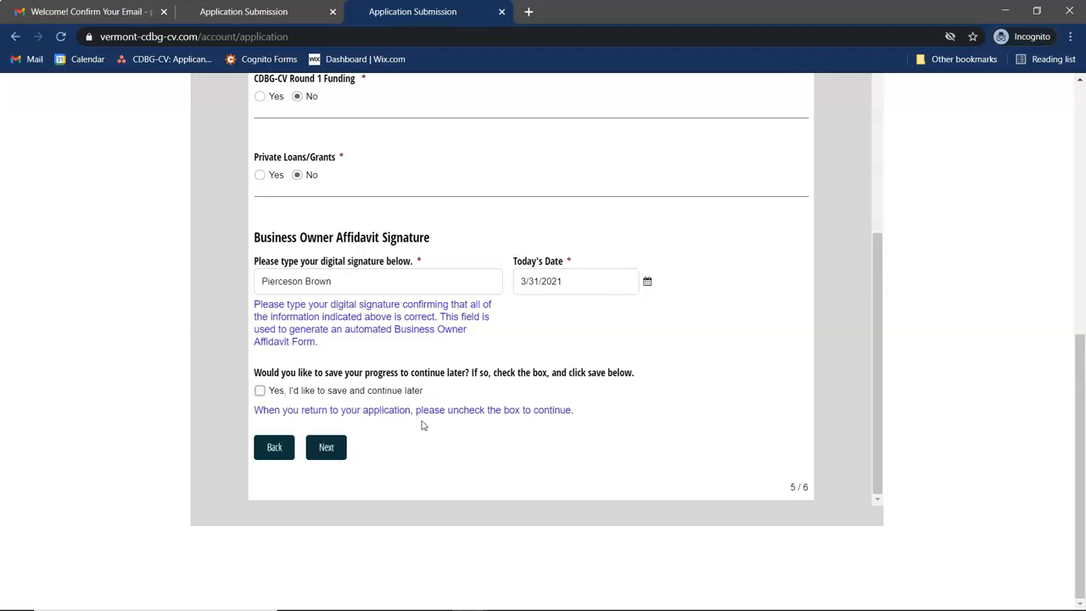
pyautogui.click(327, 447)
# - Scroll through the eligible and ineligible expense guidance down to the Statement of Need box
pyautogui.scroll(-10, 330, 455)
pyautogui.scroll(5, 484, 325)
pyautogui.scroll(5, 508, 313)
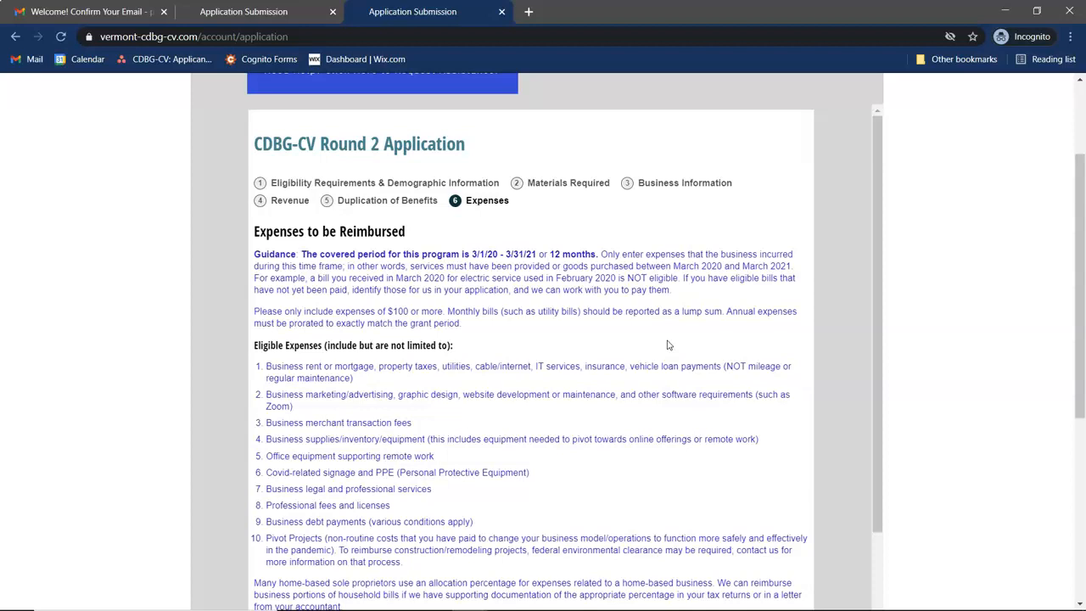
pyautogui.scroll(-1, 630, 423)
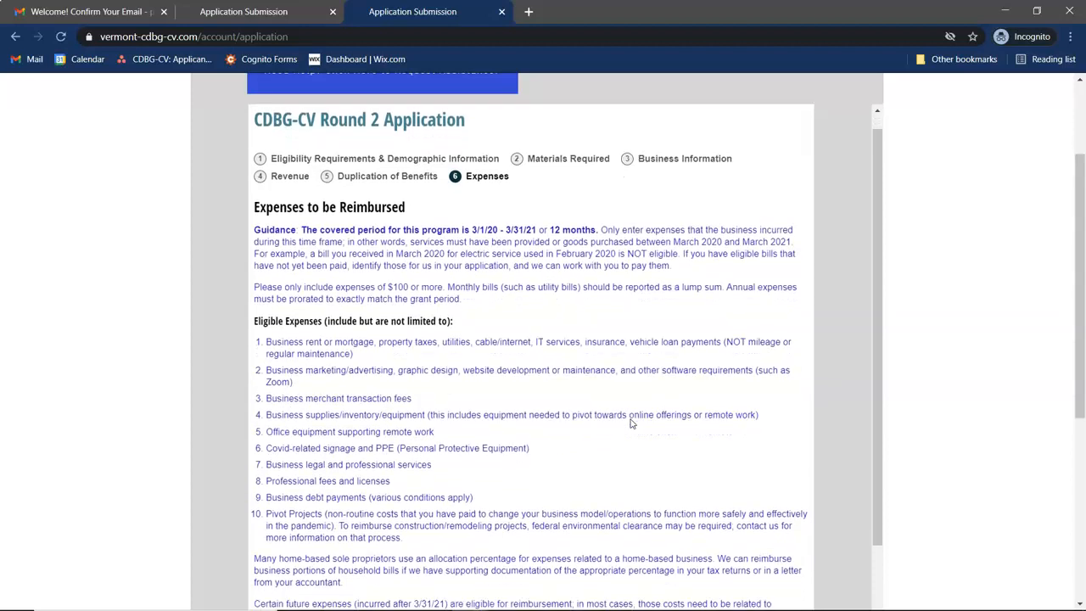
pyautogui.scroll(-2, 630, 423)
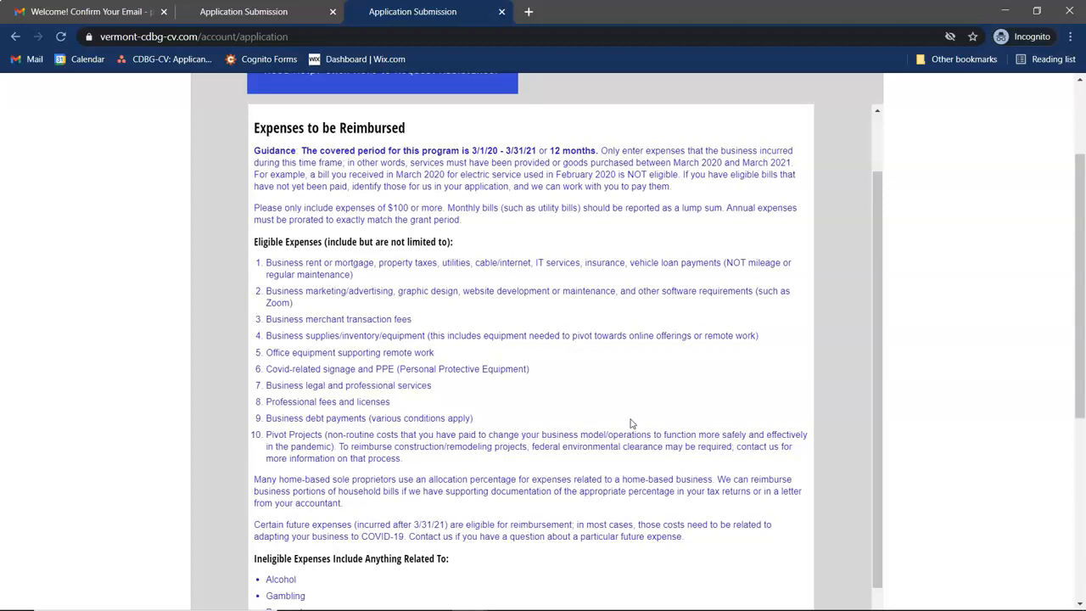
pyautogui.scroll(-1, 630, 423)
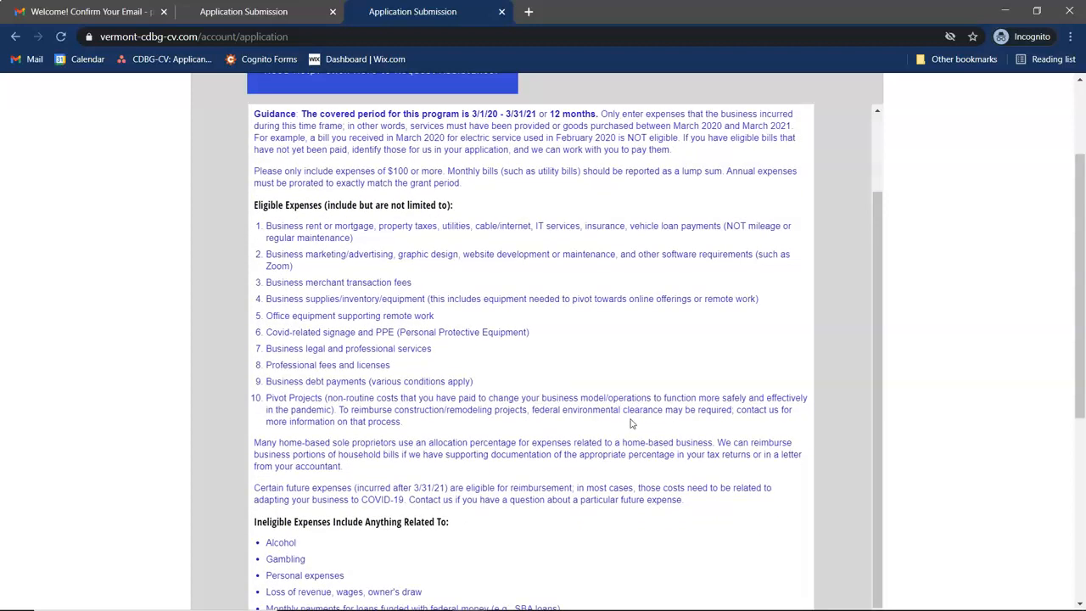
pyautogui.scroll(-1, 630, 422)
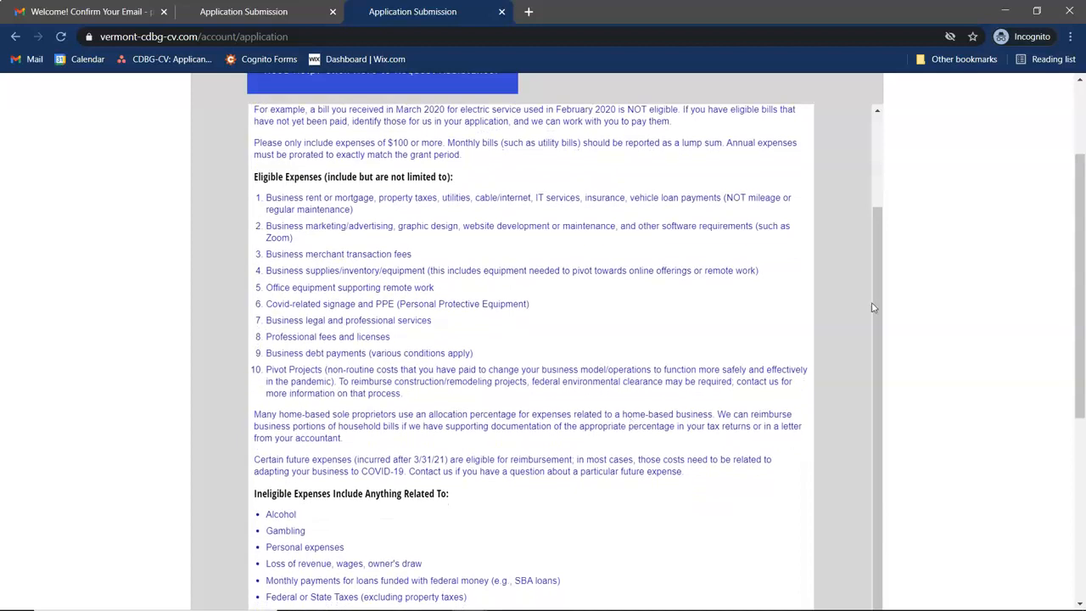
pyautogui.scroll(-1, 950, 371)
pyautogui.scroll(-1, 949, 372)
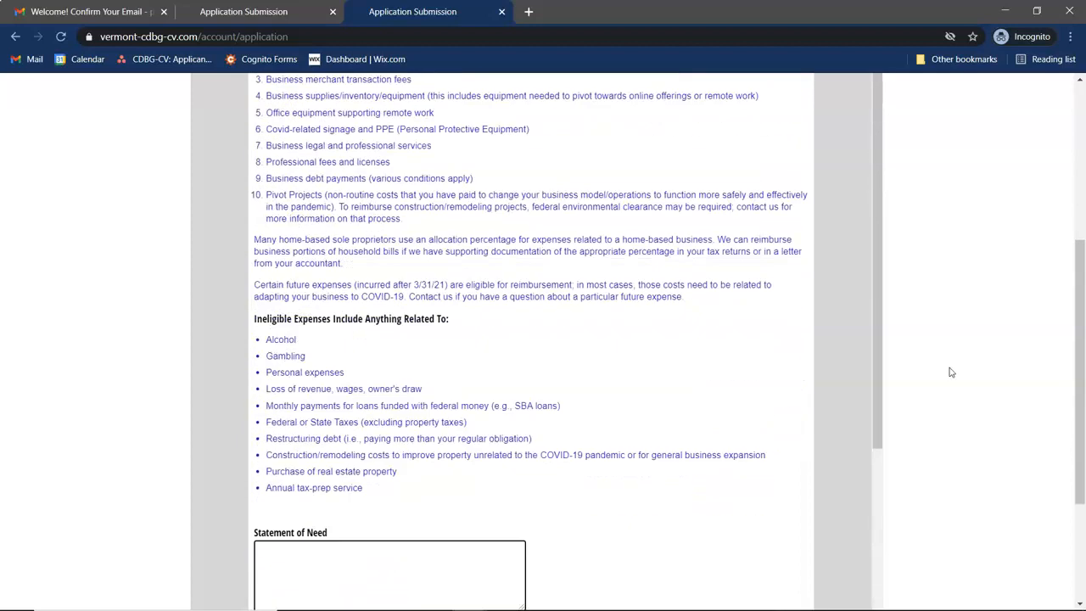
pyautogui.scroll(-1, 621, 459)
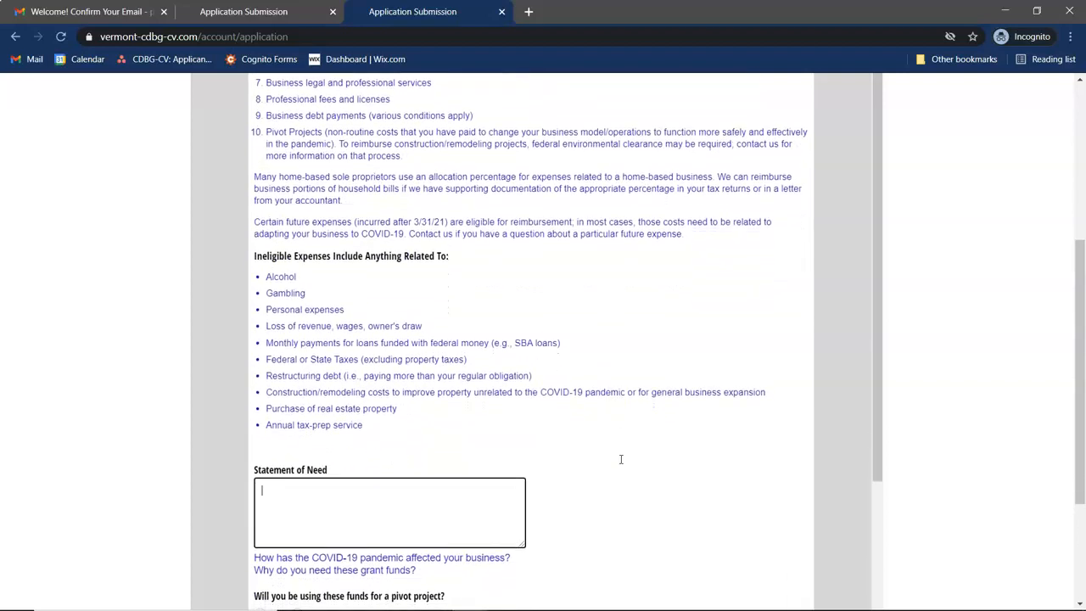
pyautogui.scroll(-2, 964, 364)
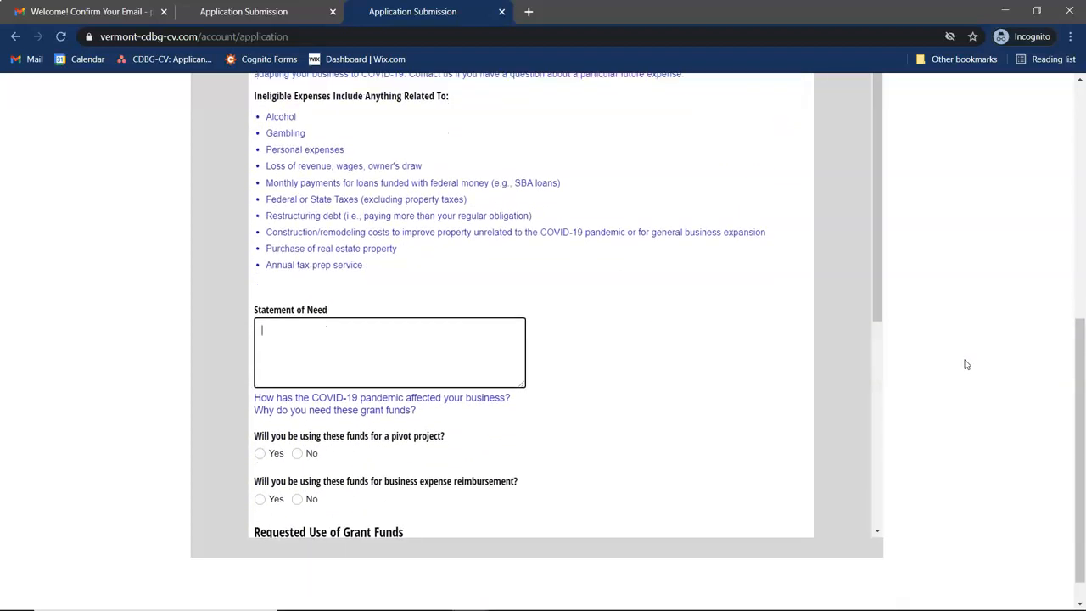
pyautogui.scroll(-2, 700, 343)
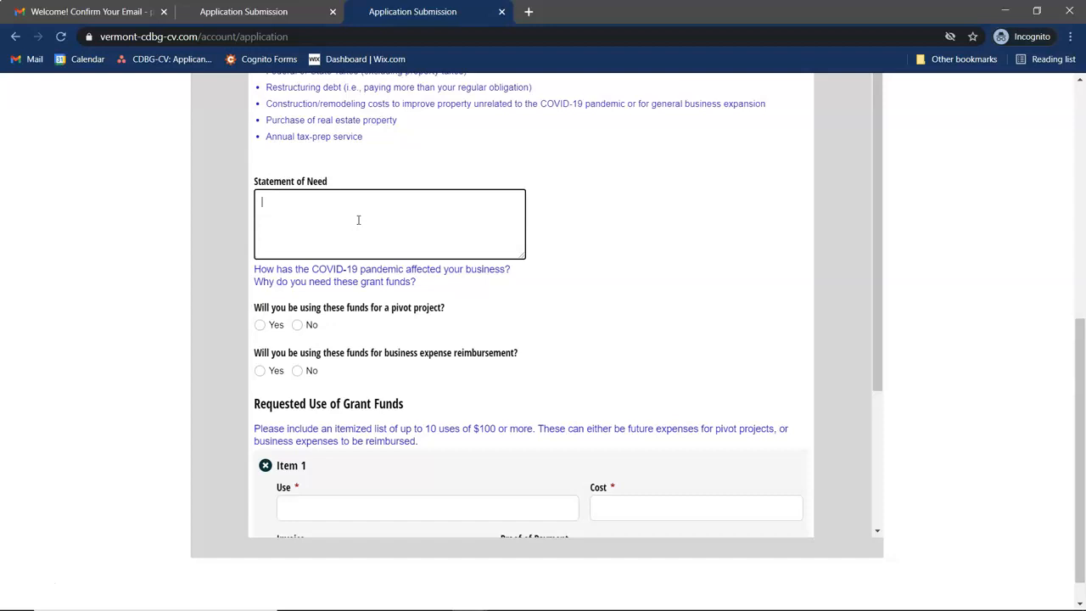
# - Write the Statement of Need: 'COVID-19 pandemic significantly reduced patronage in 2020'
pyautogui.write('COVID-19 pandemic significantly reduced p')
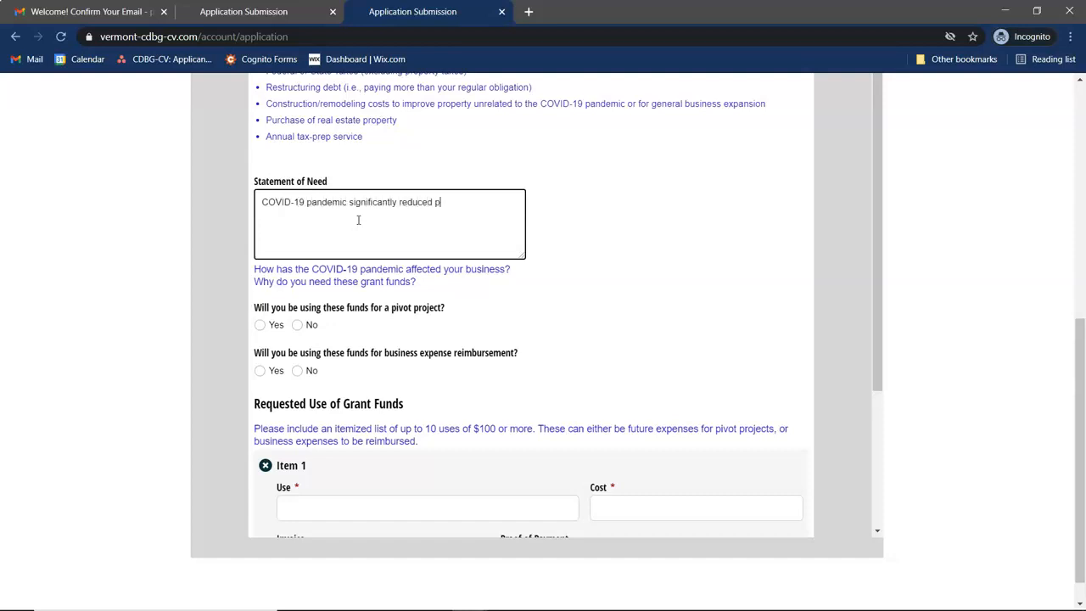
pyautogui.write('atronage in 2020')
pyautogui.scroll(-1, 360, 293)
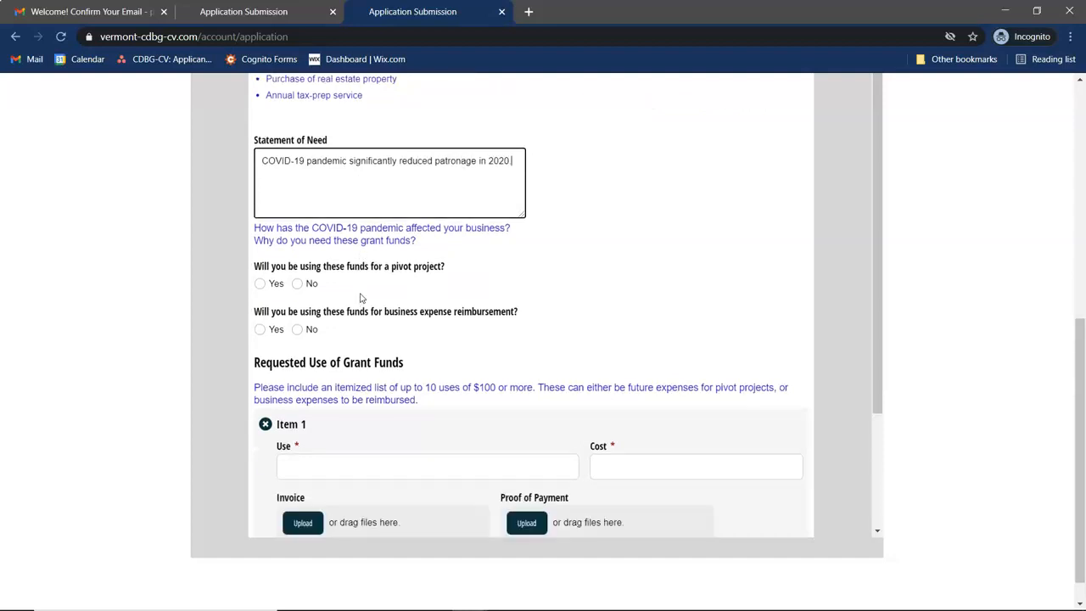
pyautogui.scroll(-1, 371, 289)
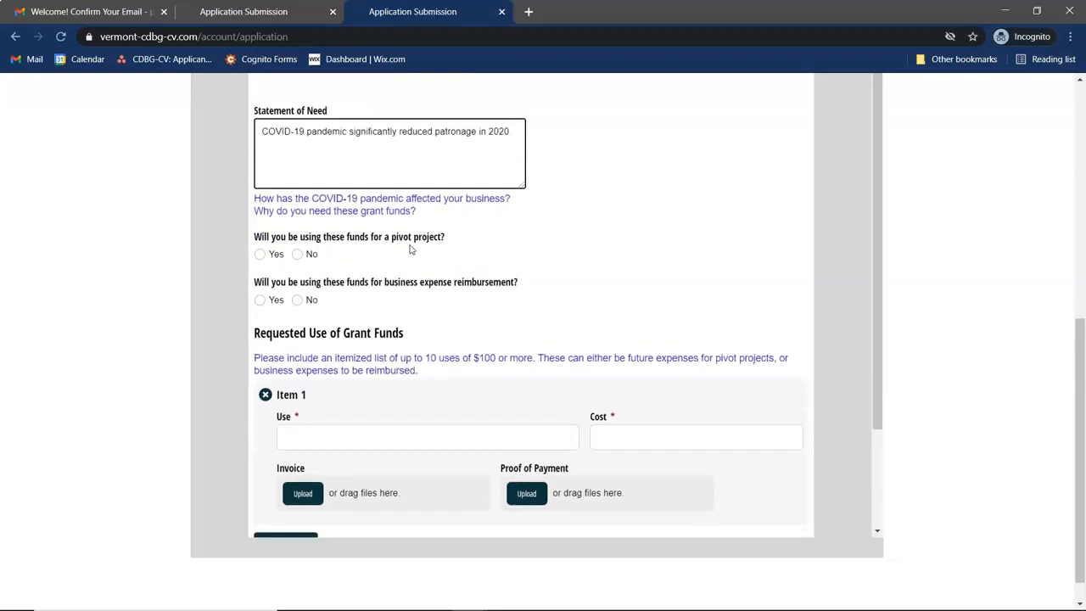
# - Answer Yes to a pivot project described as 'Create an outdoor seating area', and Yes to expense reimbursement
pyautogui.click(260, 253)
pyautogui.click(365, 313)
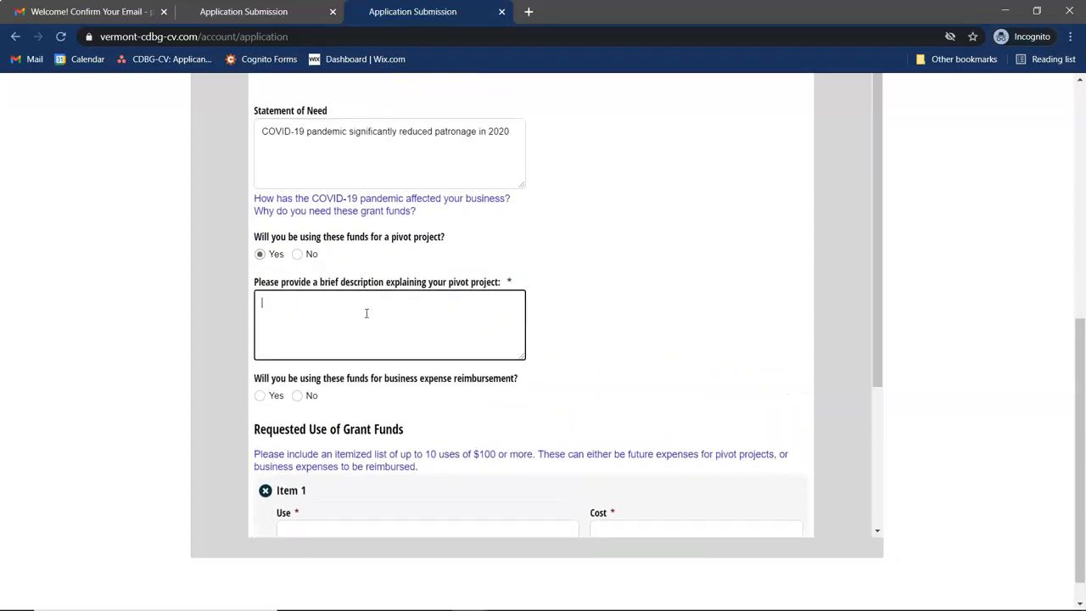
pyautogui.scroll(-1, 605, 281)
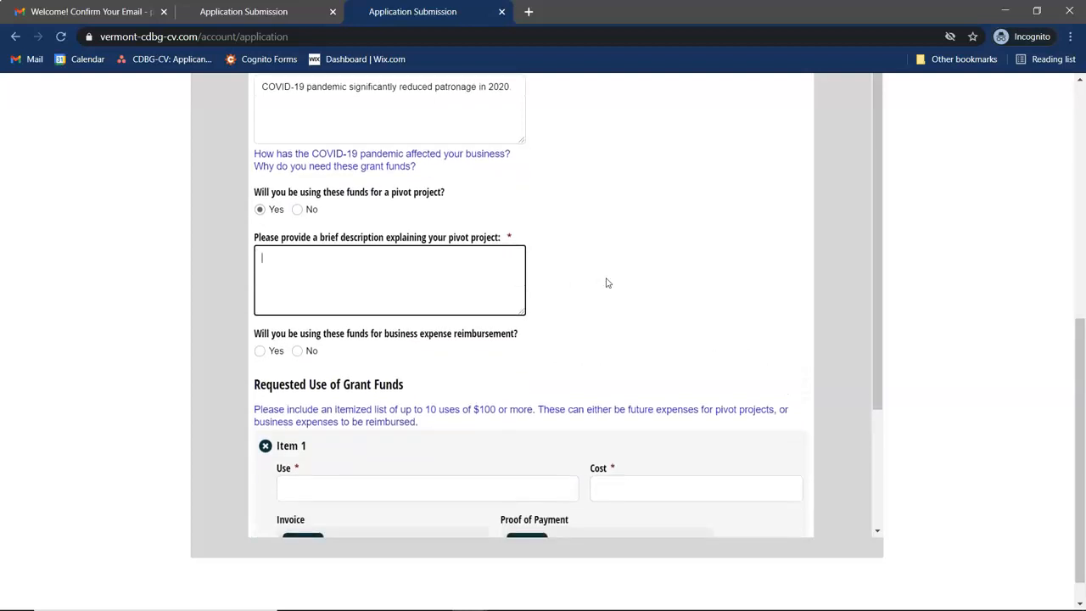
pyautogui.write('Creat an outdoor')
pyautogui.click(285, 259)
pyautogui.write('e')
pyautogui.write(' an outdoor seating area')
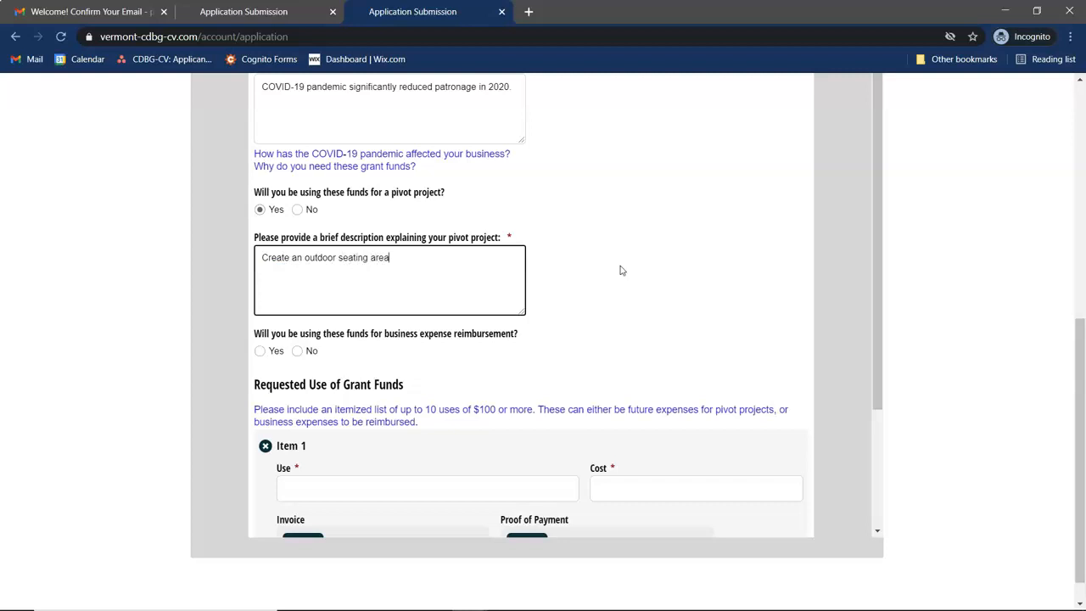
pyautogui.scroll(-1, 620, 269)
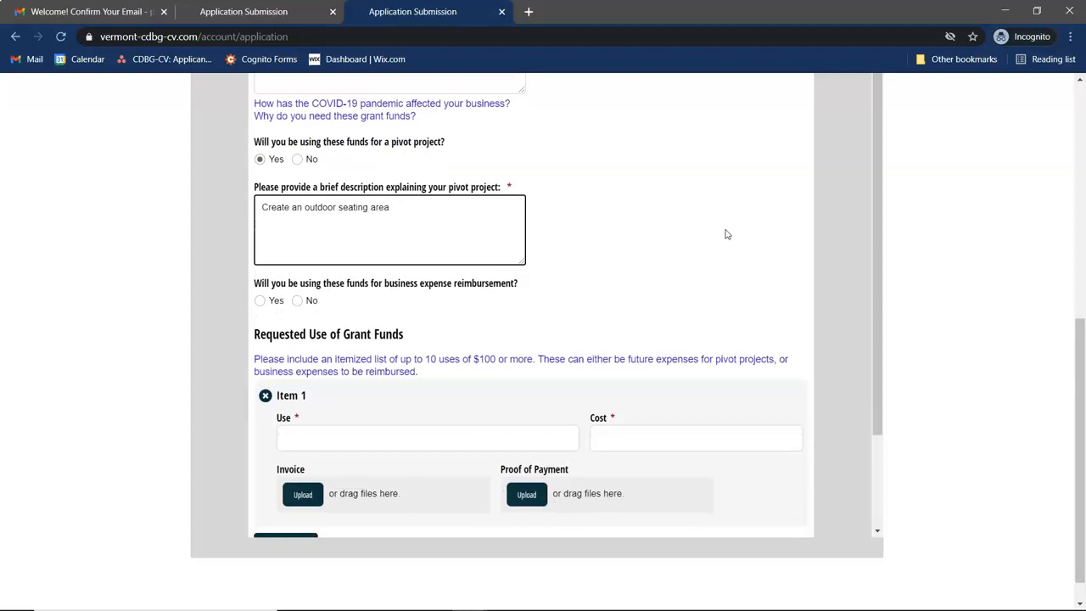
pyautogui.scroll(-1, 376, 315)
pyautogui.click(260, 294)
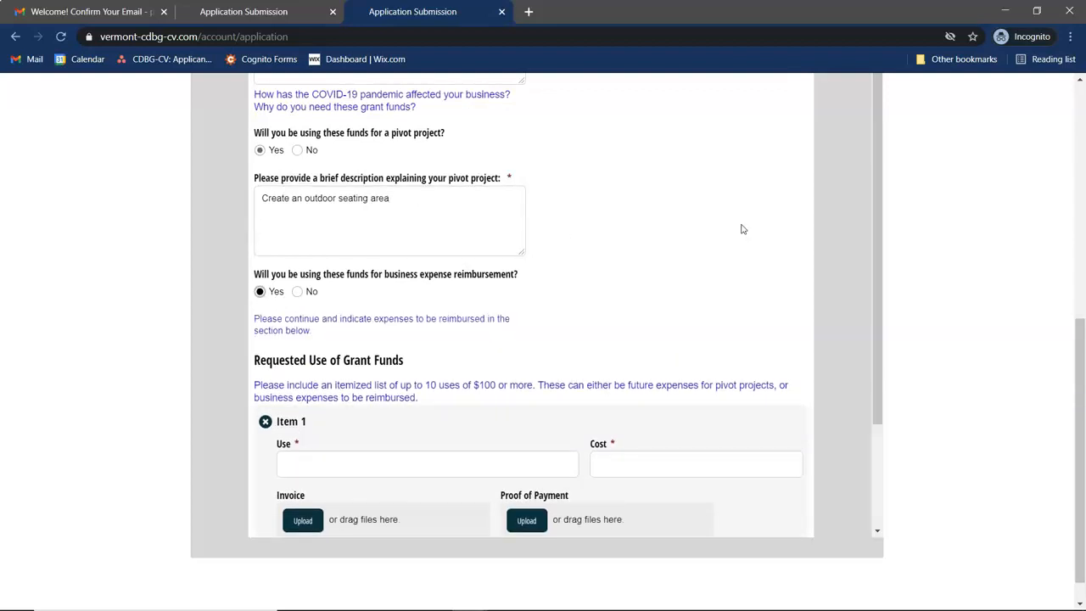
pyautogui.scroll(-2, 645, 263)
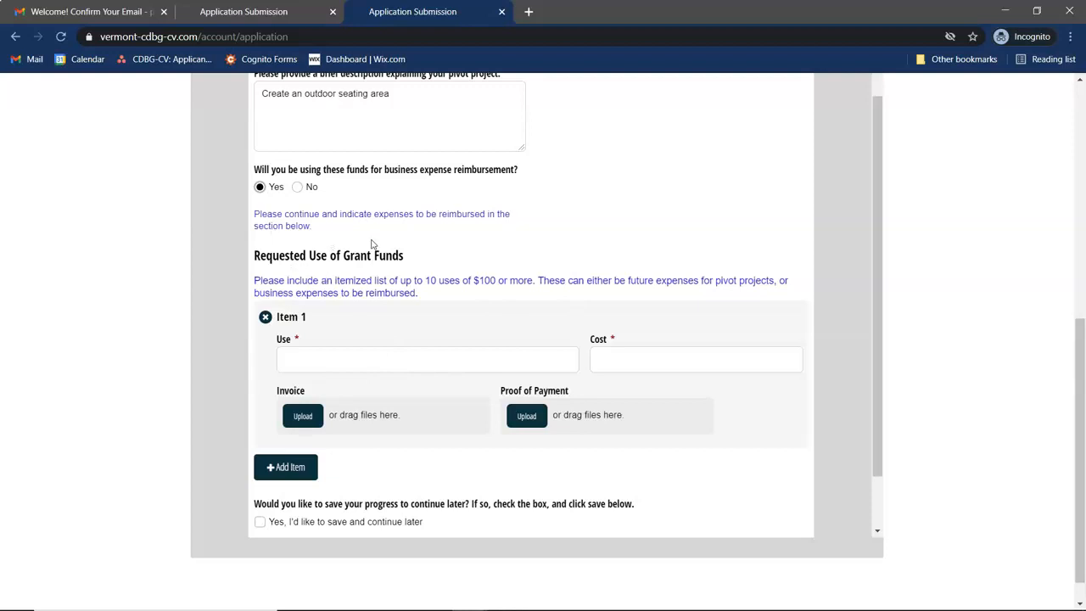
# - Enter Item 1 as 'Shopify March - December' with a cost of $1,000.00
pyautogui.scroll(-1, 373, 390)
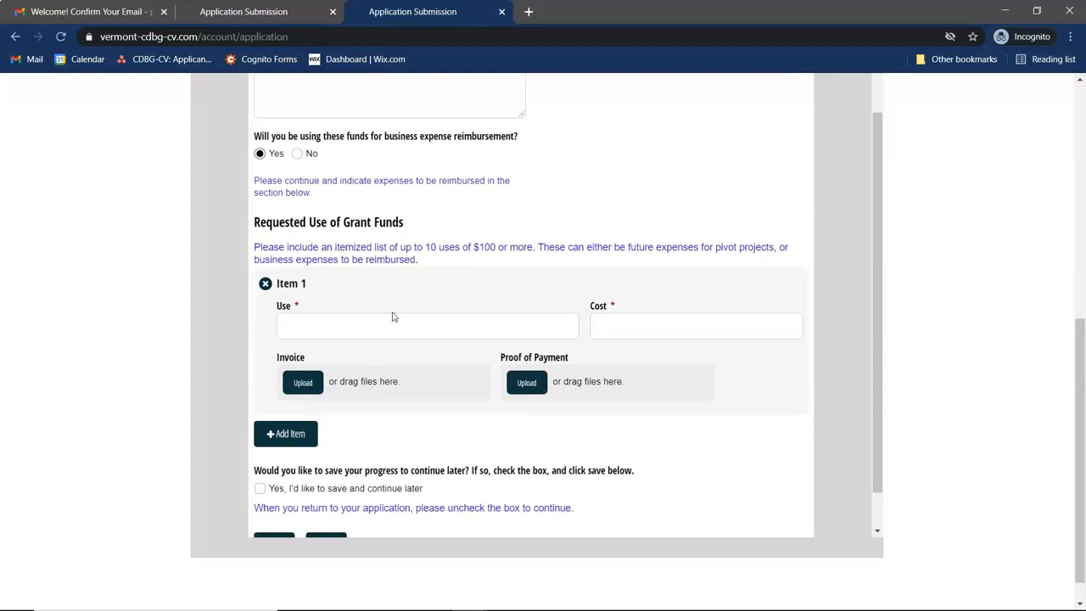
pyautogui.click(356, 324)
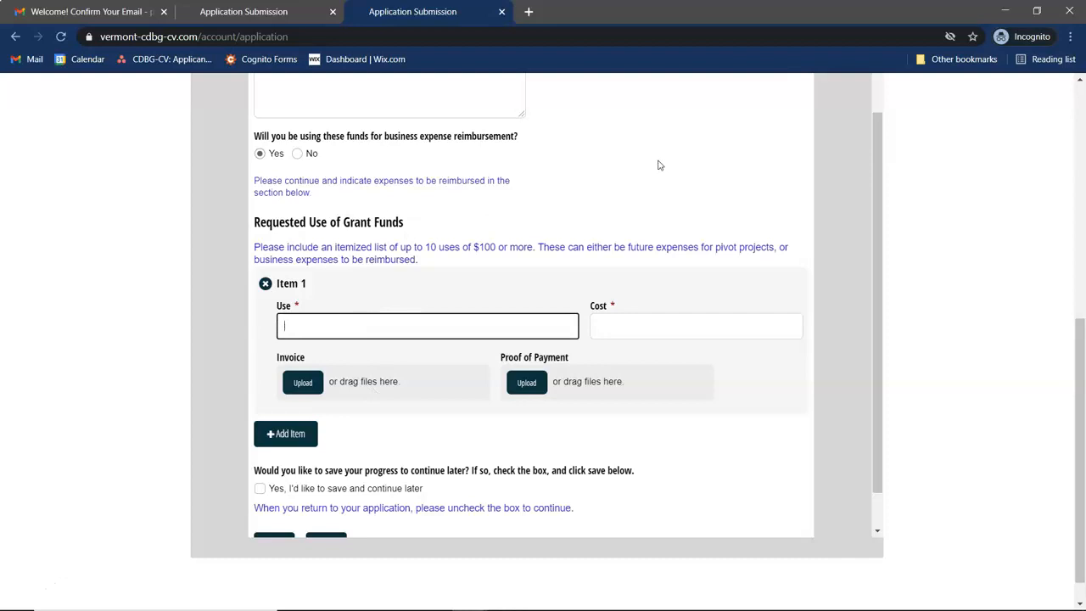
pyautogui.write('Shopify March - December')
pyautogui.click(621, 333)
pyautogui.write('1000')
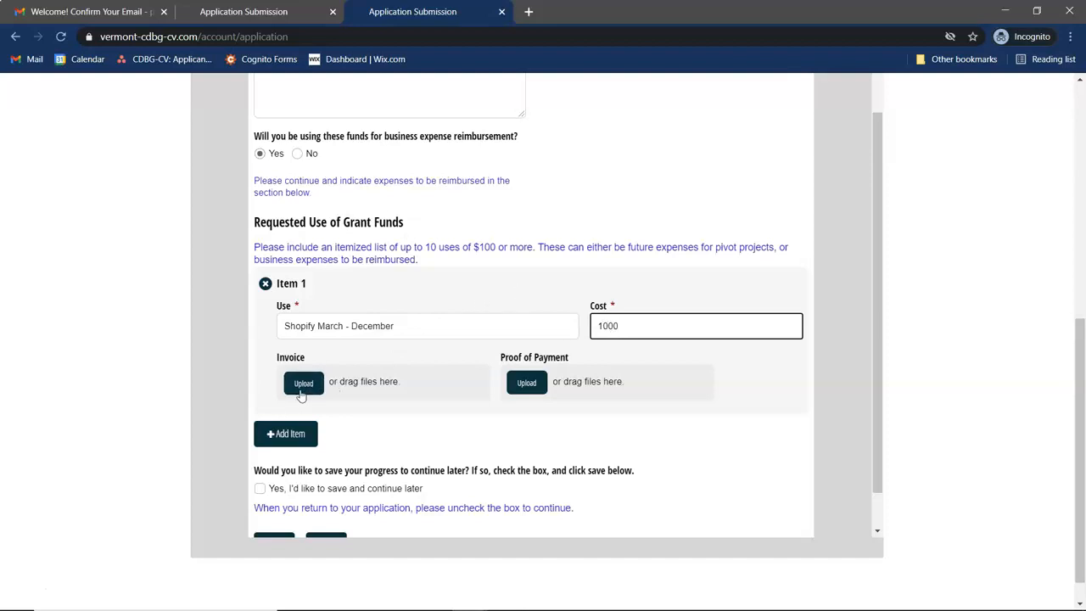
pyautogui.click(736, 385)
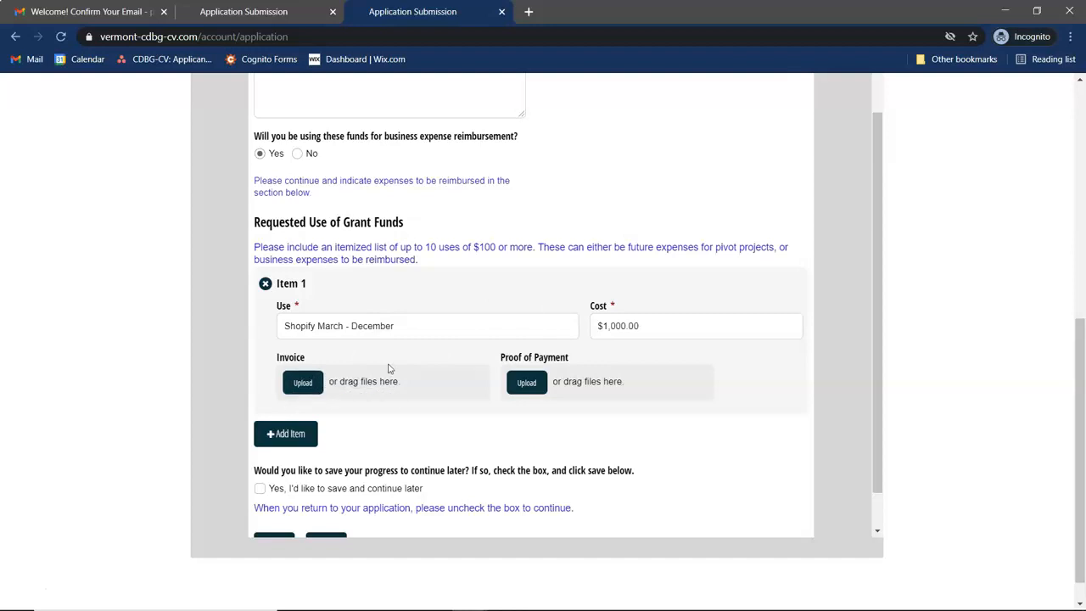
pyautogui.click(303, 384)
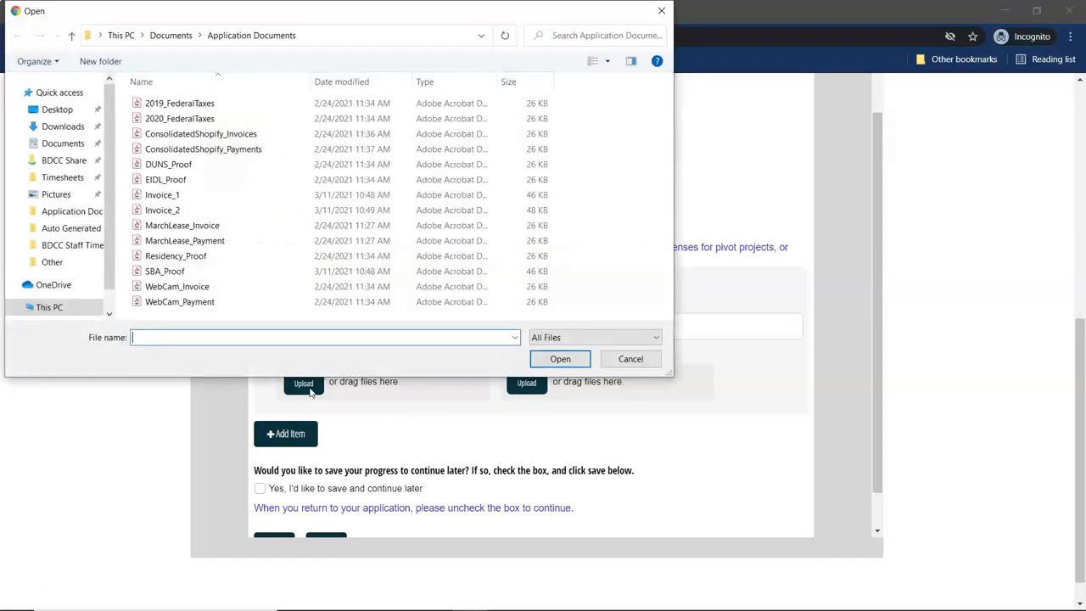
# - Attach ConsolidatedShopify_Invoices under Invoice and ConsolidatedShopify_Payments under Proof of Payment for Item 1
pyautogui.click(255, 136)
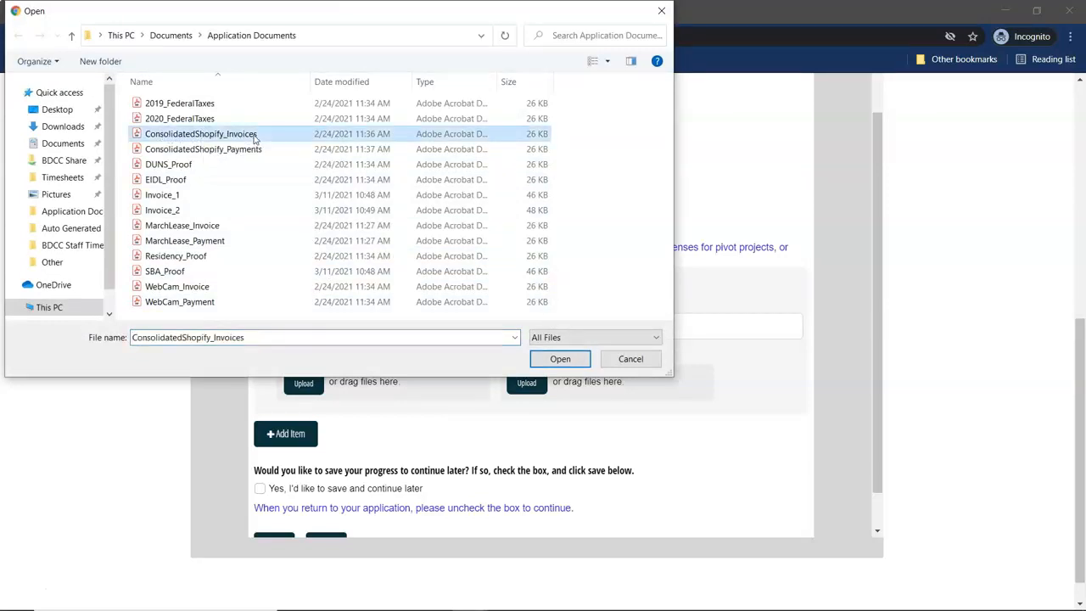
pyautogui.click(559, 360)
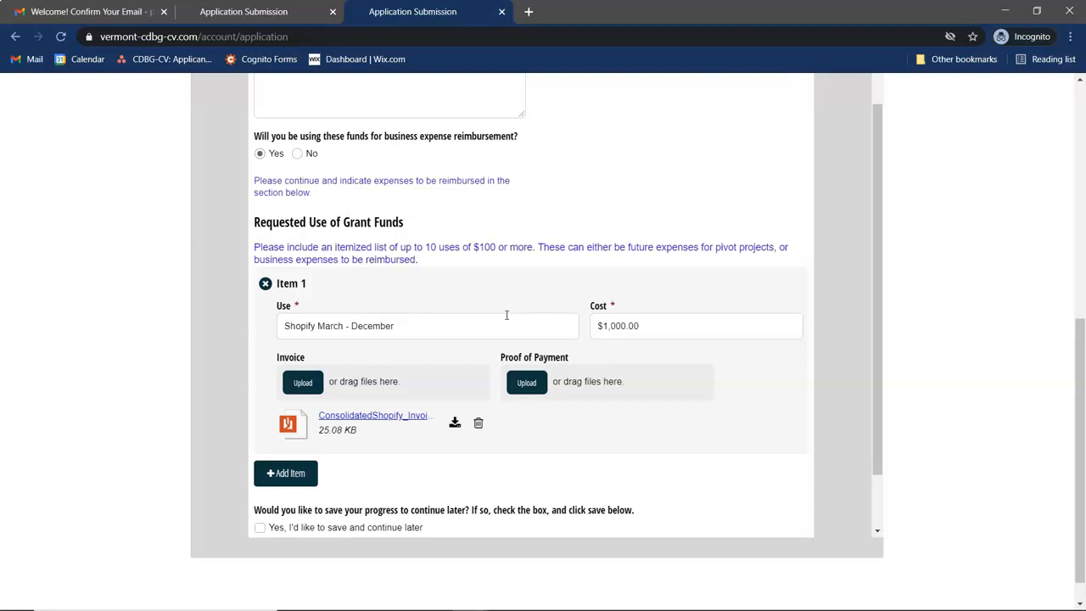
pyautogui.click(527, 384)
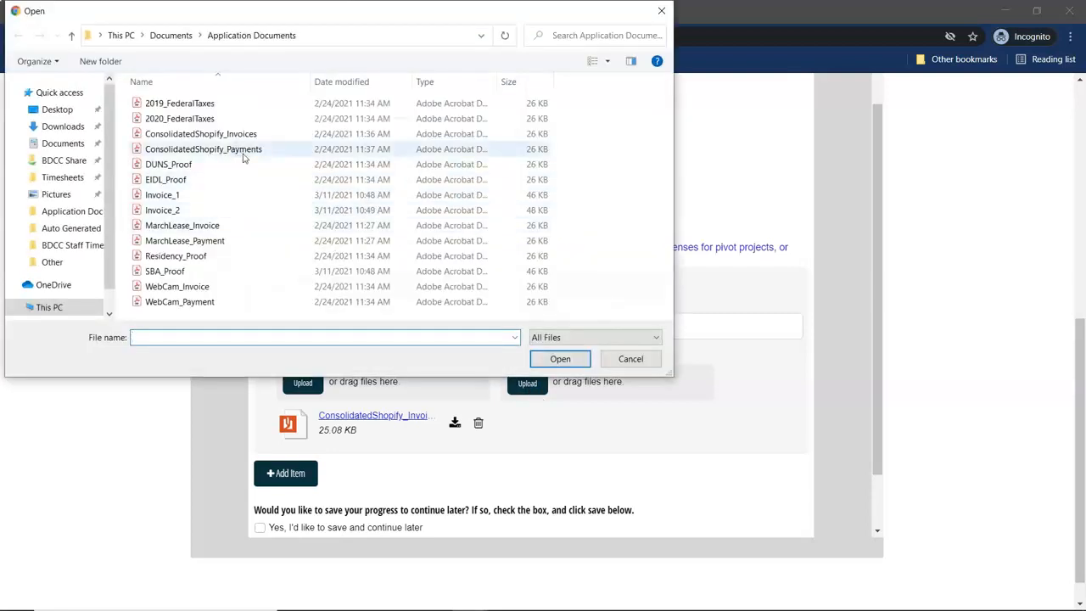
pyautogui.click(241, 153)
pyautogui.click(557, 359)
pyautogui.click(303, 490)
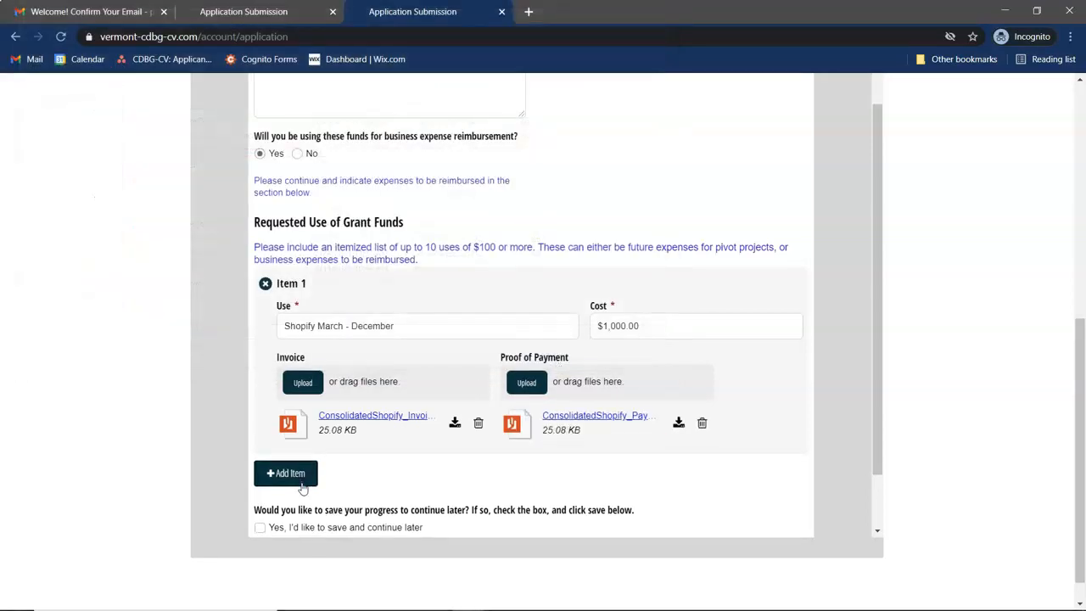
# - Fill Item 2 as 'Patio construction' with a cost of $3,000.00
pyautogui.write('Patio Conns')
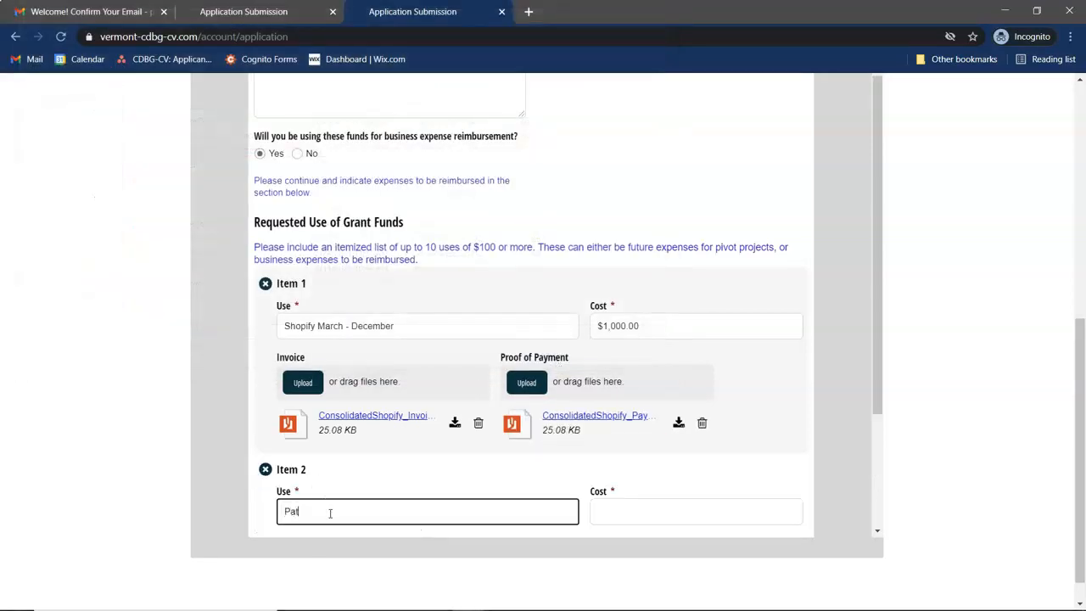
pyautogui.press('BackSpace')
pyautogui.press('BackSpace')
pyautogui.press('BackSpace')
pyautogui.press('BackSpace')
pyautogui.press('BackSpace')
pyautogui.press('BackSpace')
pyautogui.write('construction')
pyautogui.press('Tab')
pyautogui.write('3000')
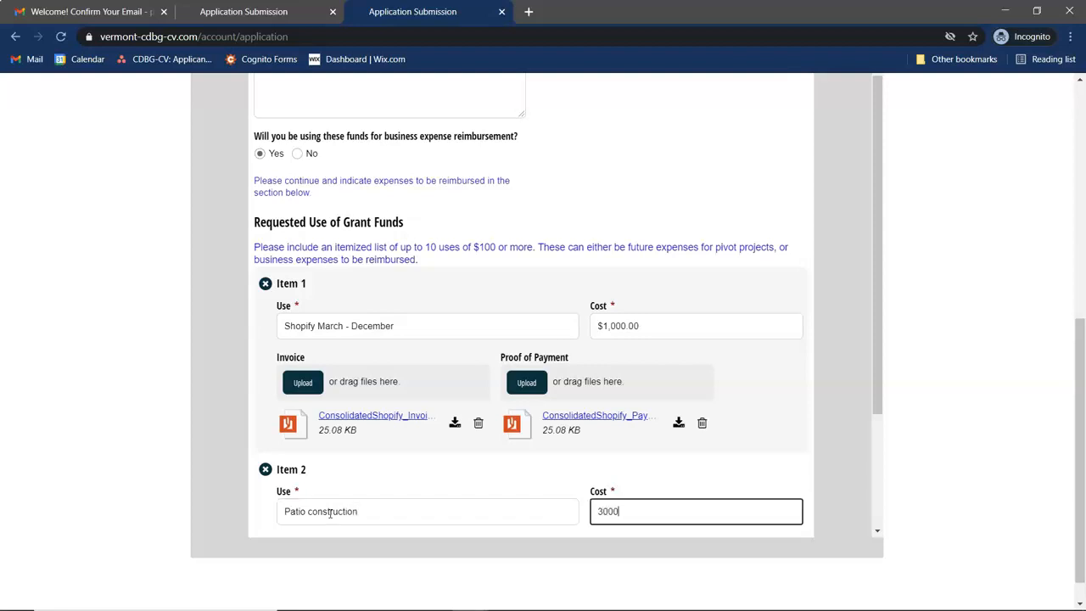
pyautogui.scroll(-2, 329, 512)
pyautogui.scroll(-1, 329, 513)
pyautogui.click(666, 424)
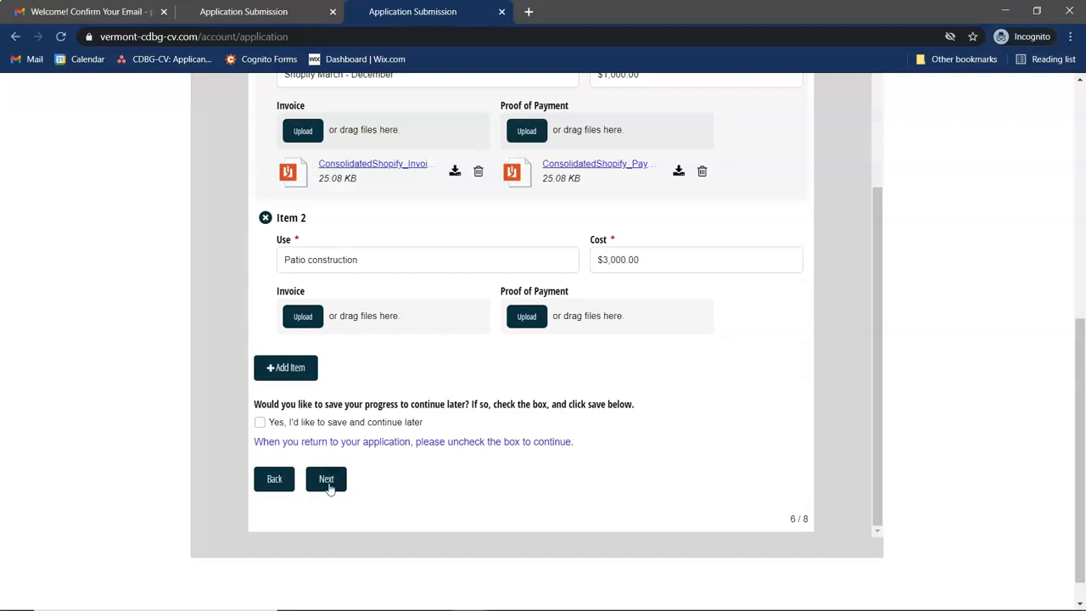
pyautogui.scroll(2, 607, 397)
pyautogui.scroll(-2, 606, 398)
pyautogui.click(326, 478)
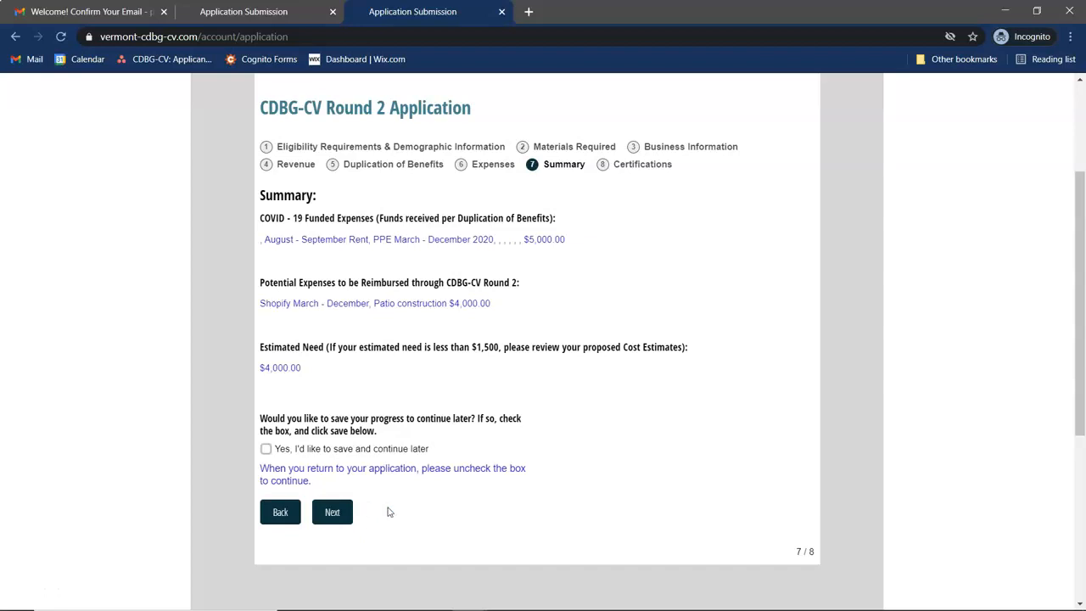
# - Continue from the $4,000.00 Summary page to the Certifications page
pyautogui.click(330, 513)
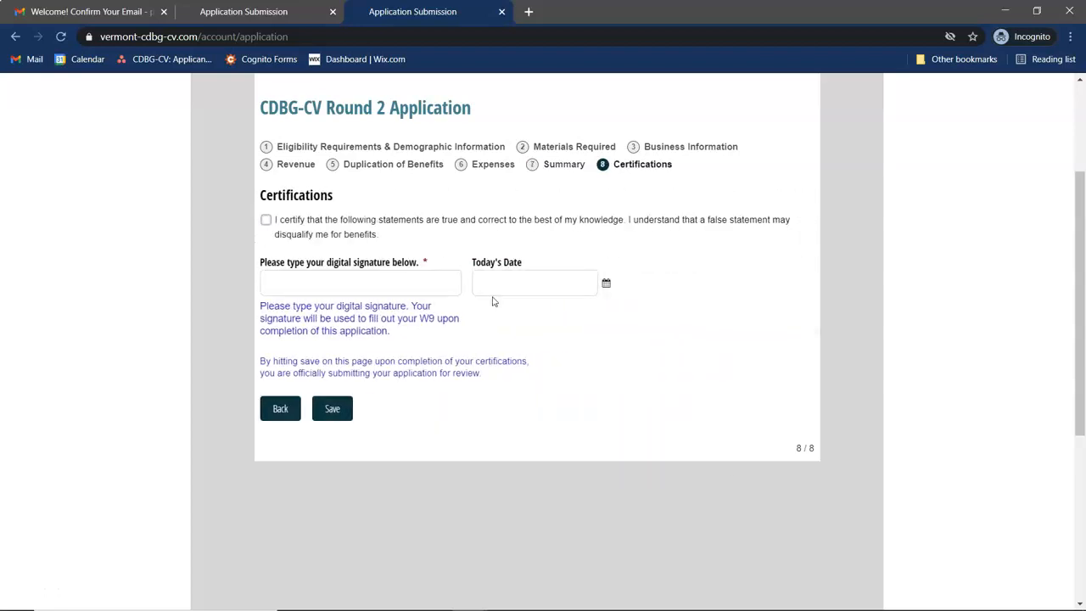
# - Certify the statements are true, acknowledge reliance, agree to repay if misrepresented, and limit funds to COVID-19 needs
pyautogui.click(312, 235)
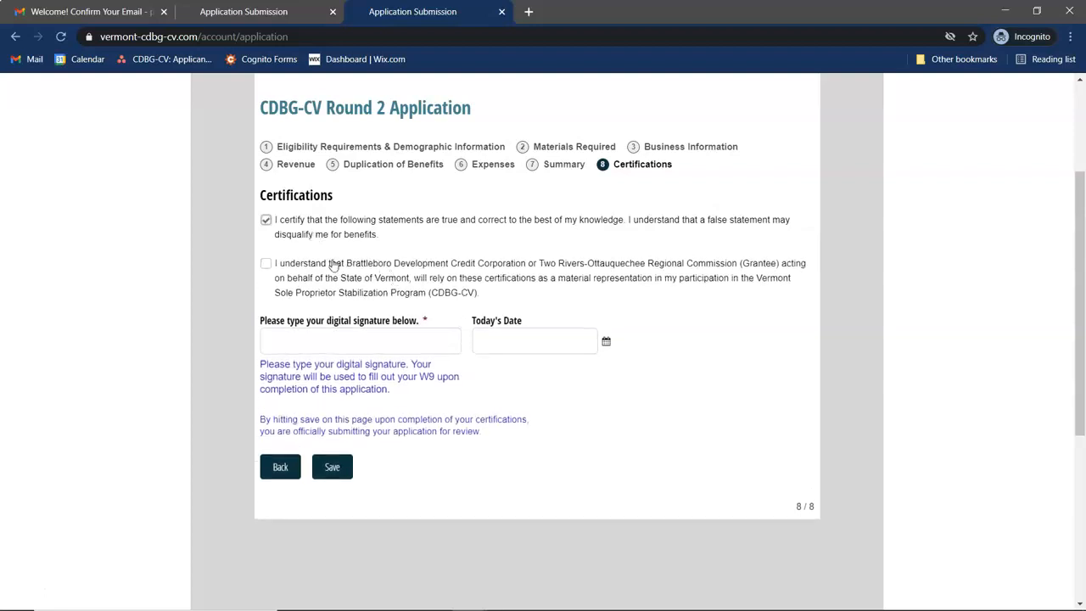
pyautogui.click(307, 276)
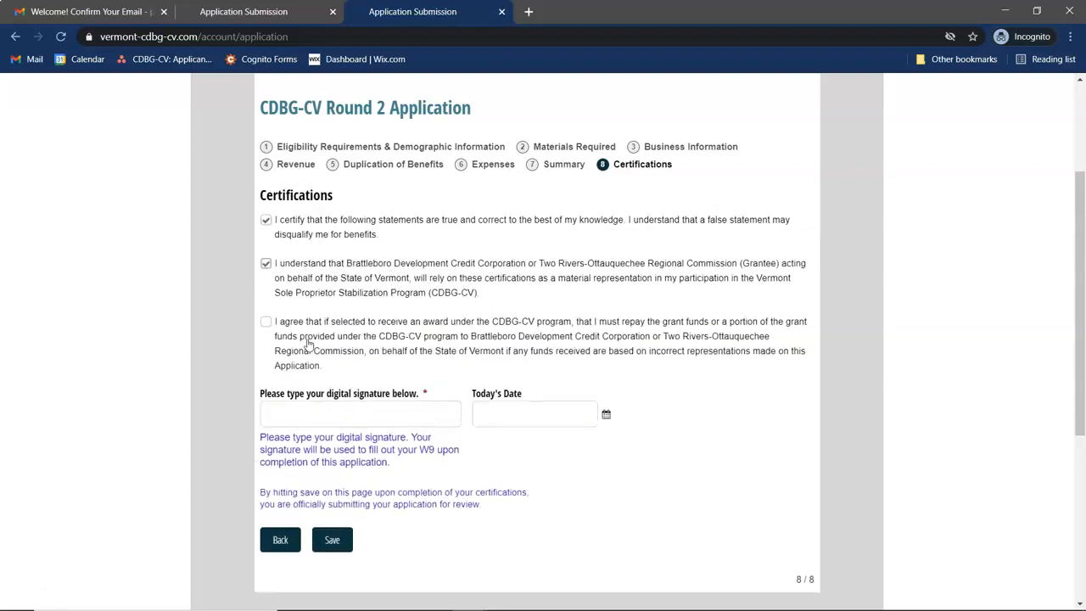
pyautogui.click(307, 343)
pyautogui.click(329, 411)
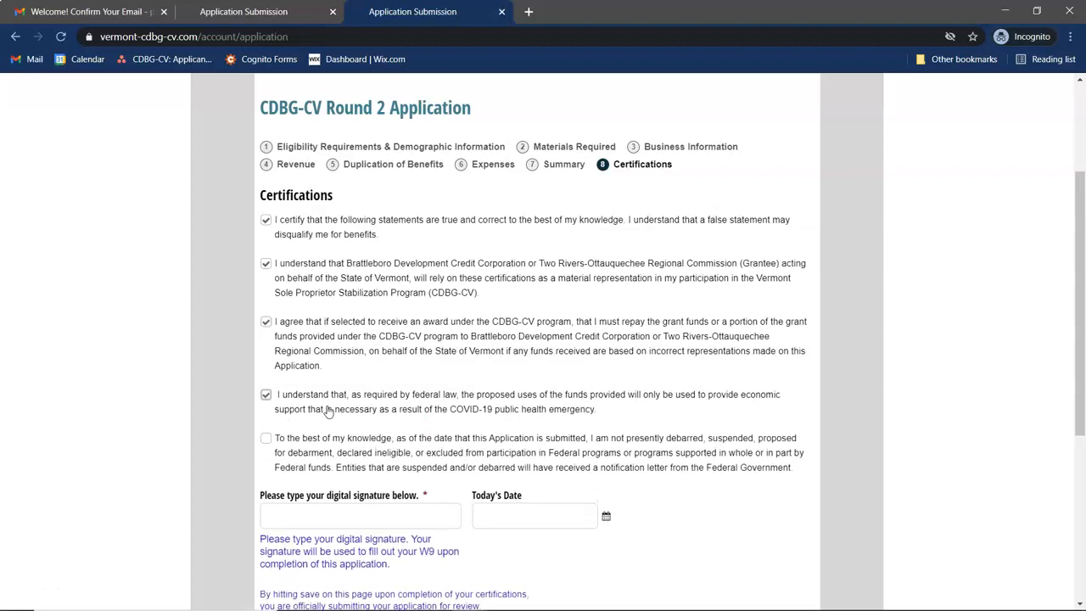
pyautogui.scroll(-1, 329, 411)
# - Certify no debarment, allow sharing with Vermont agencies, labor-law compliance, Vermont domicile and Secretary of State good standing
pyautogui.click(323, 351)
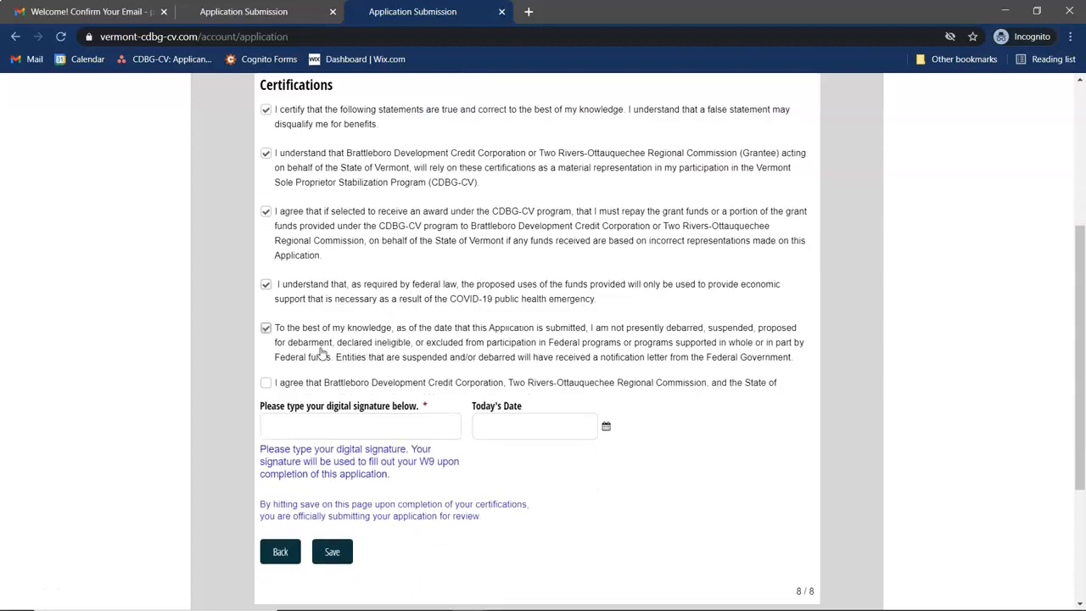
pyautogui.click(369, 401)
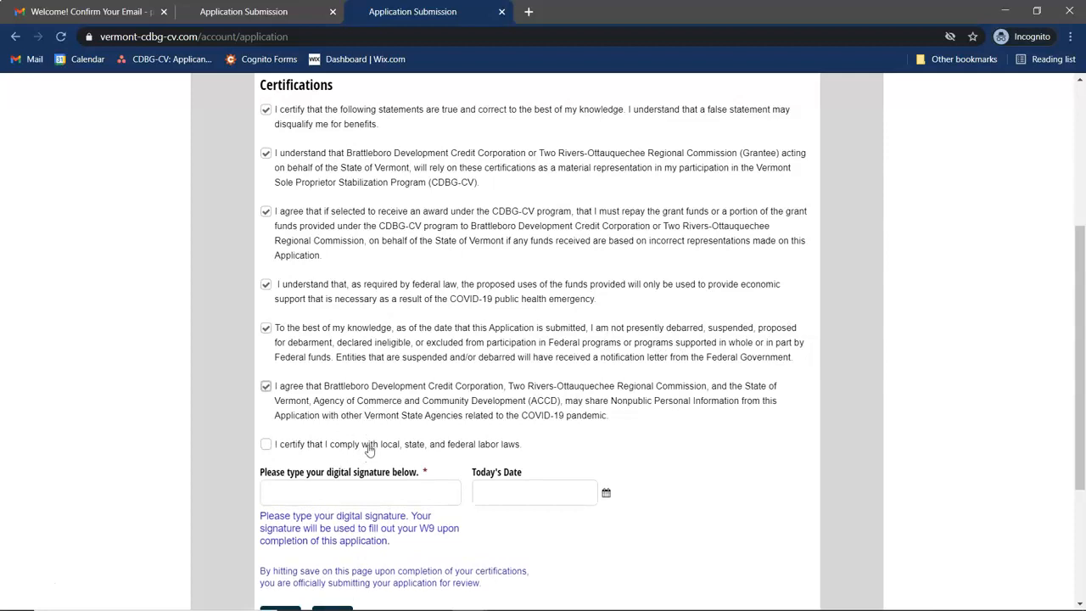
pyautogui.click(369, 445)
pyautogui.scroll(-1, 370, 449)
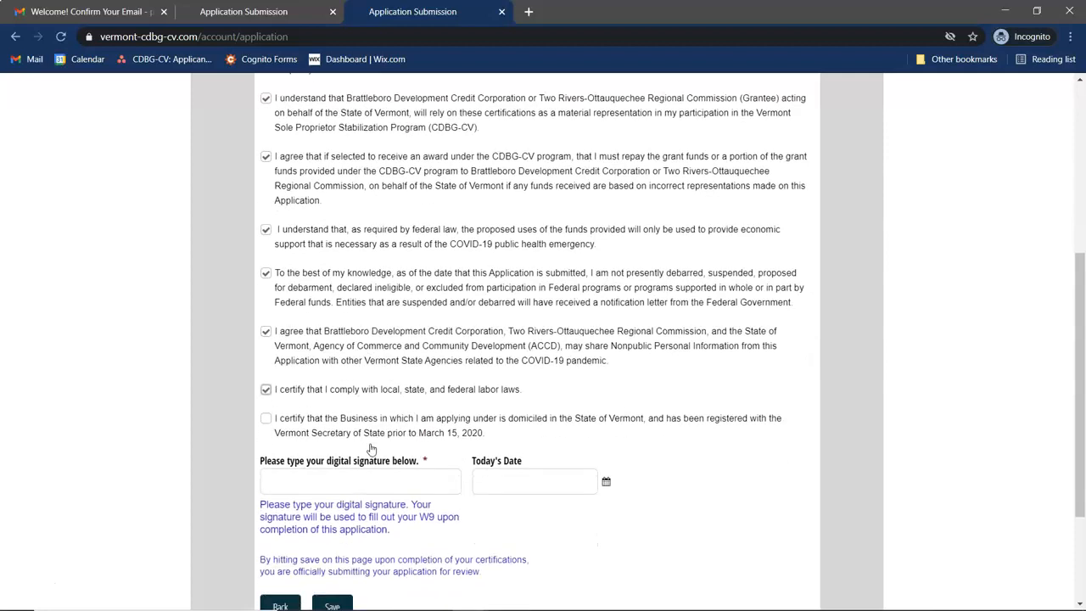
pyautogui.click(340, 435)
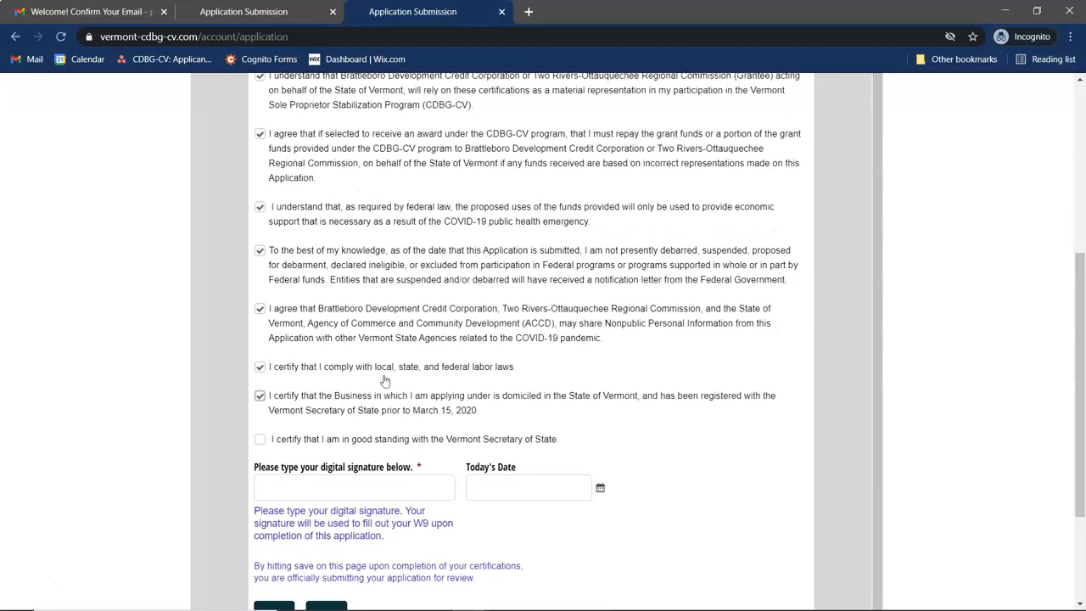
pyautogui.click(288, 440)
pyautogui.scroll(-1, 491, 383)
# - Attest under penalty of perjury and confirm authority to submit the application
pyautogui.click(354, 425)
pyautogui.click(363, 470)
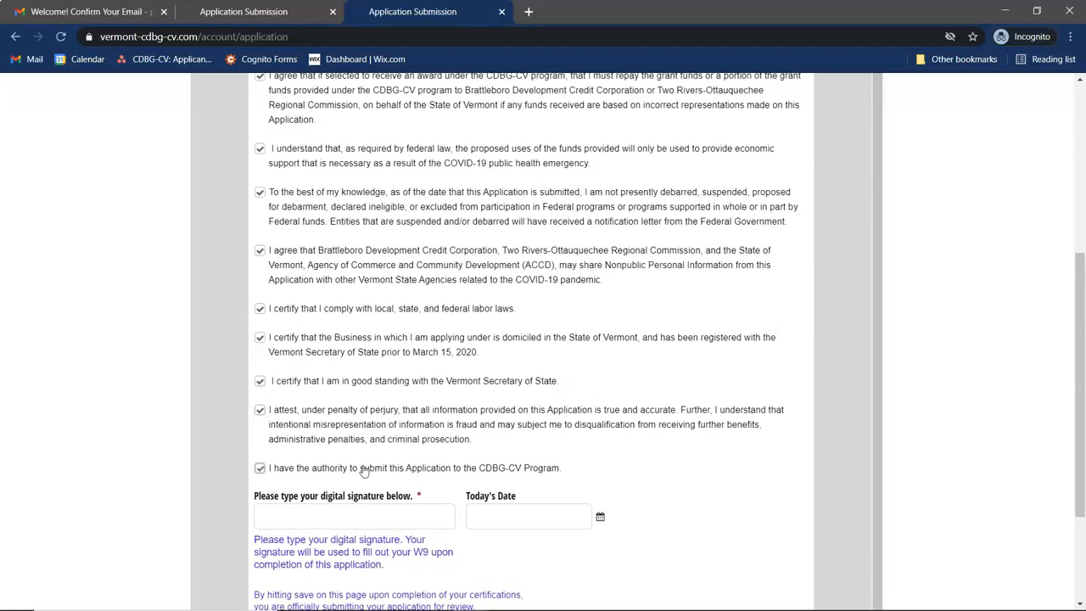
pyautogui.scroll(-1, 420, 430)
pyautogui.click(309, 491)
# - Sign with the applicant's full name, set Today's Date to 3/31/2021, and submit the application
pyautogui.click(509, 487)
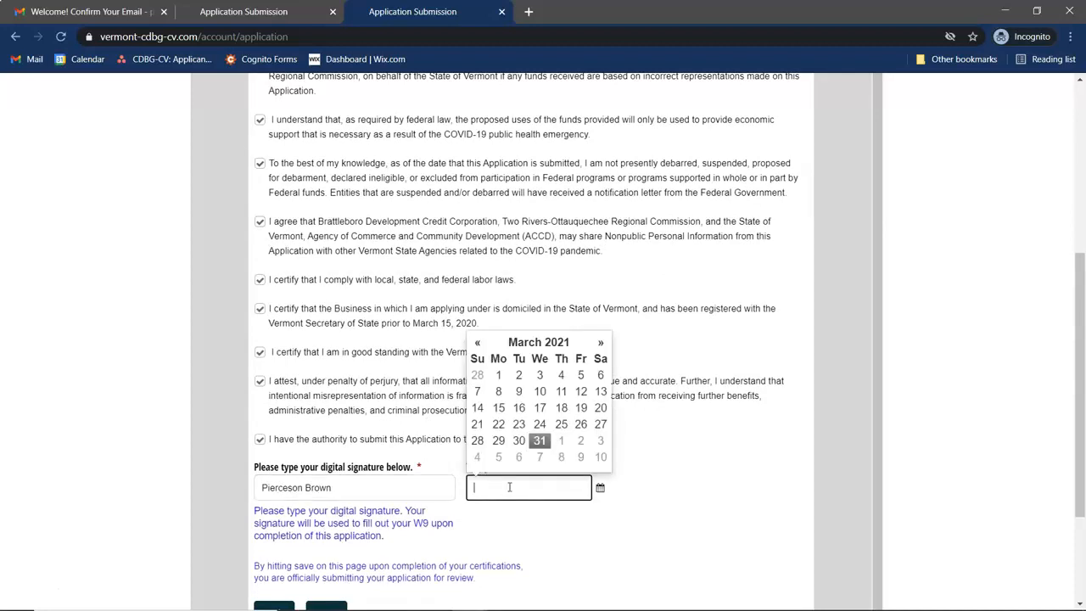
pyautogui.click(540, 440)
pyautogui.scroll(-2, 605, 530)
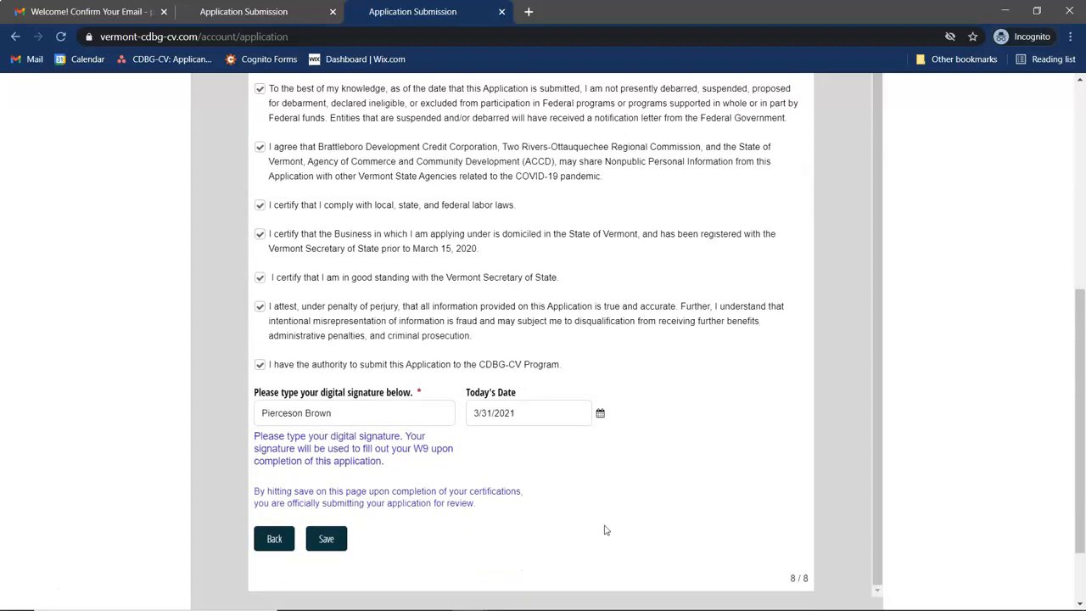
pyautogui.scroll(-1, 606, 530)
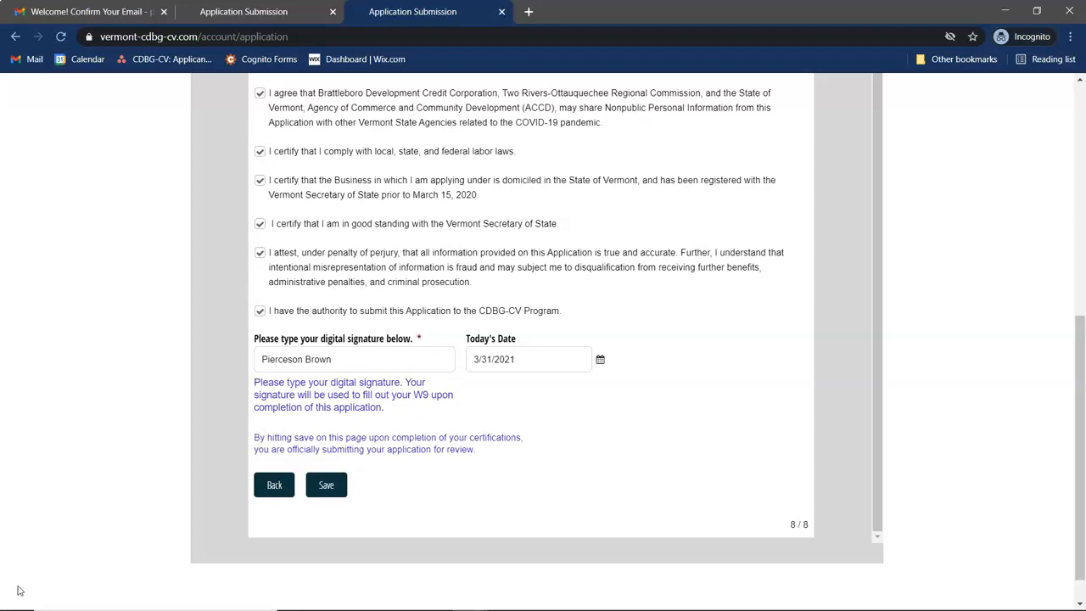
pyautogui.click(333, 487)
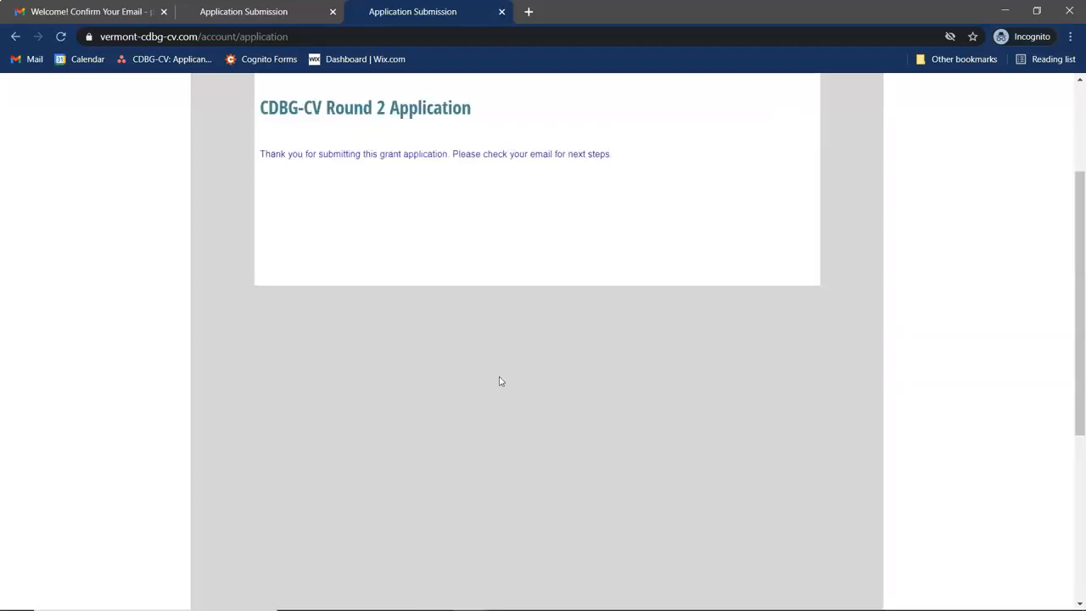
# - Scroll up to view the CDBG-CV Round 2 Application thank-you confirmation
pyautogui.scroll(2, 504, 378)
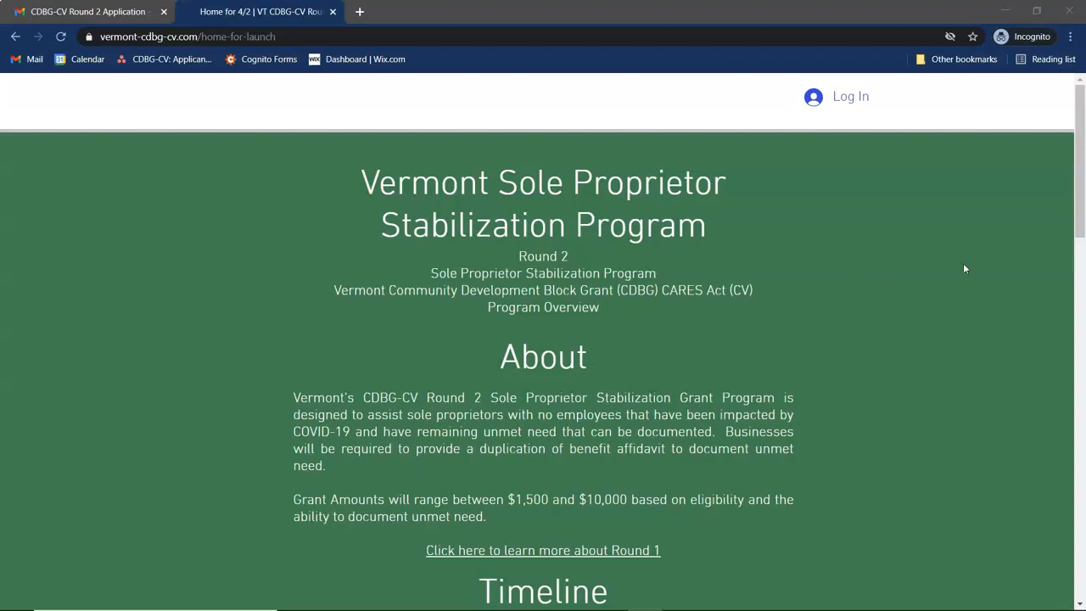
# - Log in with the applicant account's e-mail and password, then open the saved application for editing
pyautogui.click(846, 105)
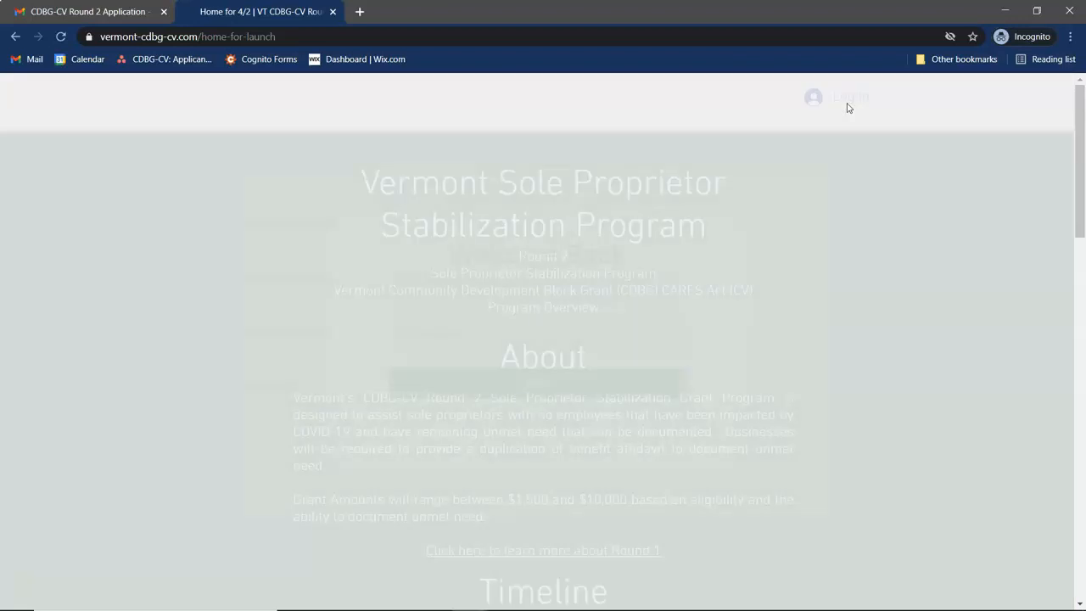
pyautogui.click(514, 284)
pyautogui.click(513, 285)
pyautogui.write('username@gmail@gmial')
pyautogui.press('BackSpace')
pyautogui.press('BackSpace')
pyautogui.press('BackSpace')
pyautogui.write('ail.com')
pyautogui.press('Tab')
pyautogui.write('***********')
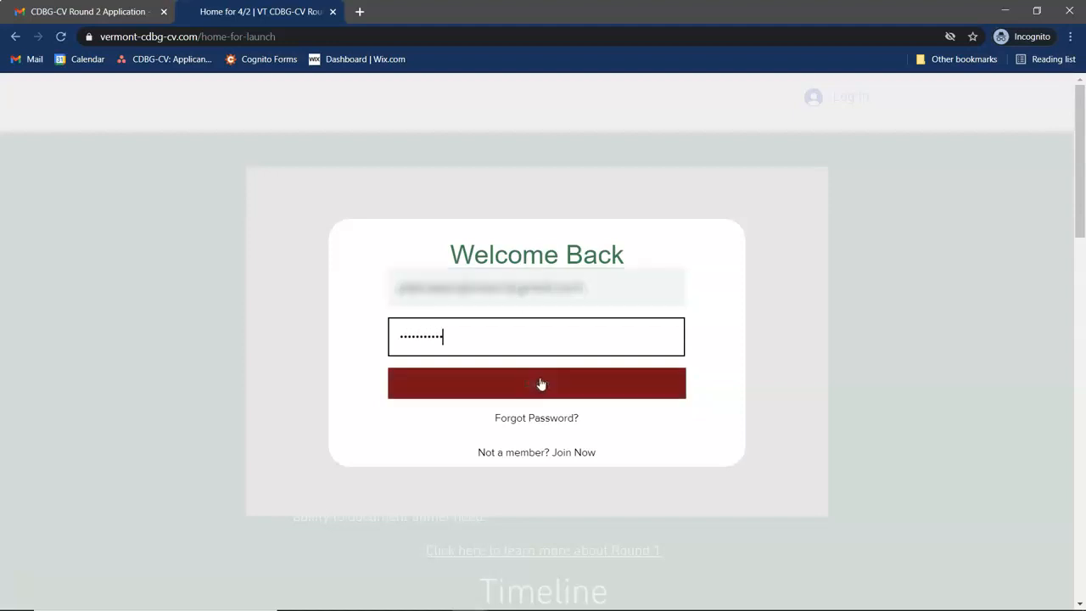
pyautogui.click(540, 383)
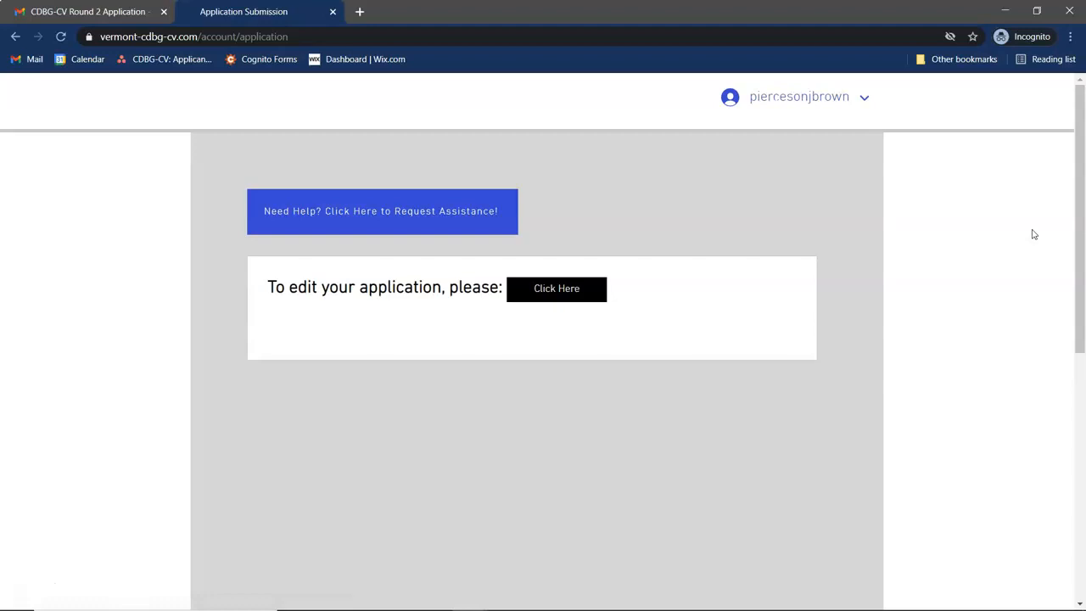
pyautogui.click(571, 296)
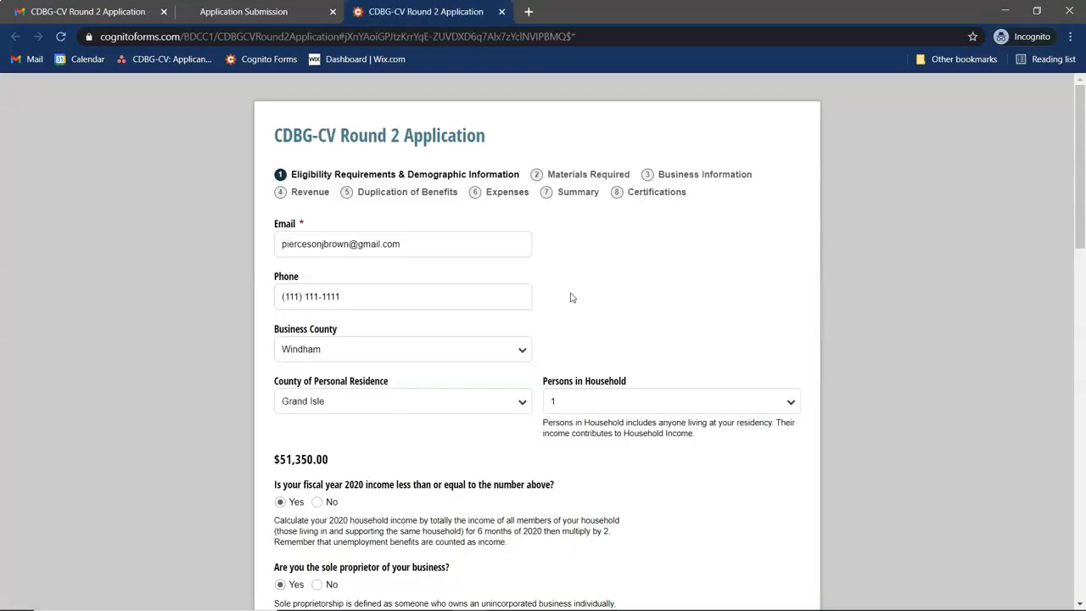
# - Jump to the Certifications step and review its checked statements, signature and 3/31/2021 date
pyautogui.click(658, 195)
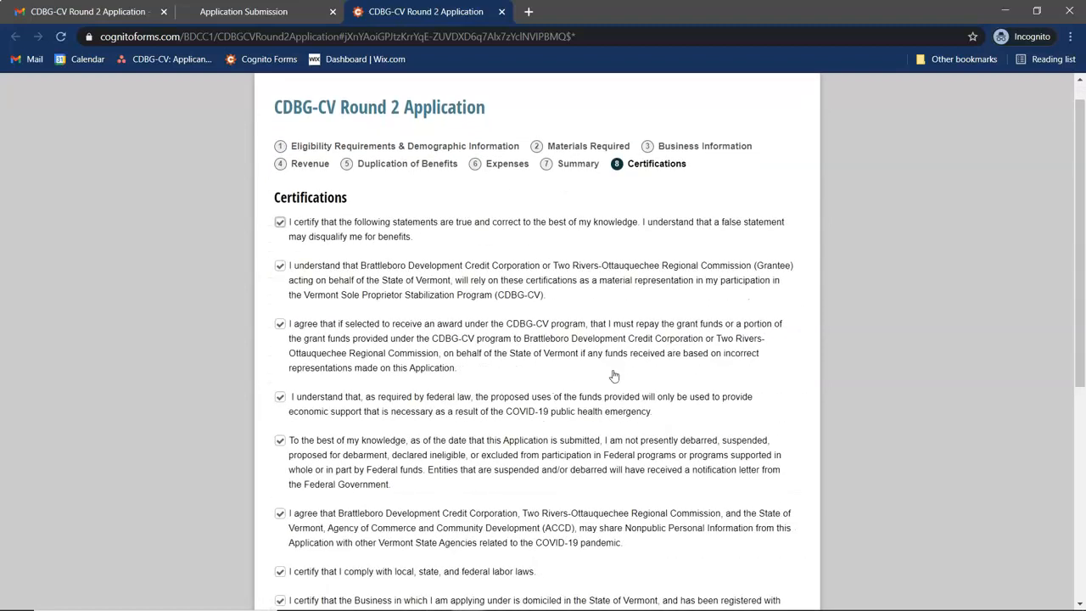
pyautogui.scroll(-5, 614, 376)
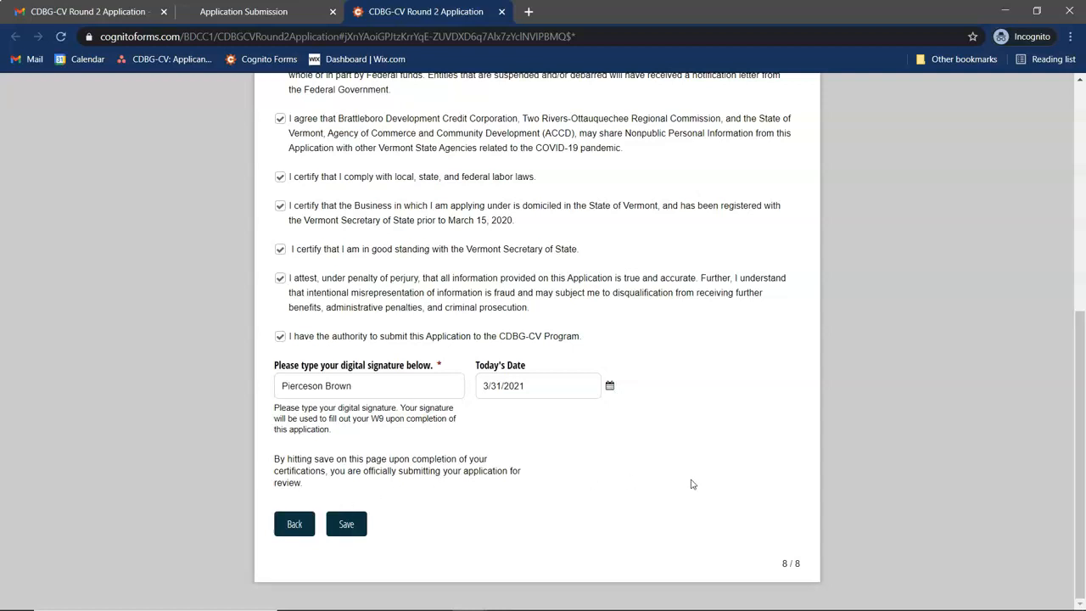
pyautogui.scroll(2, 714, 432)
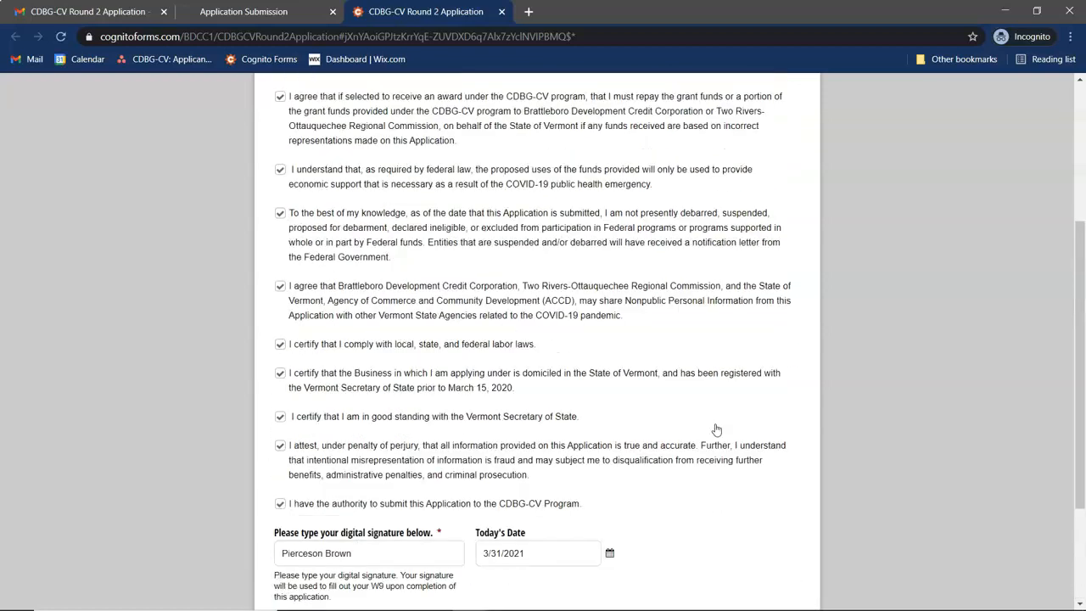
pyautogui.scroll(3, 715, 429)
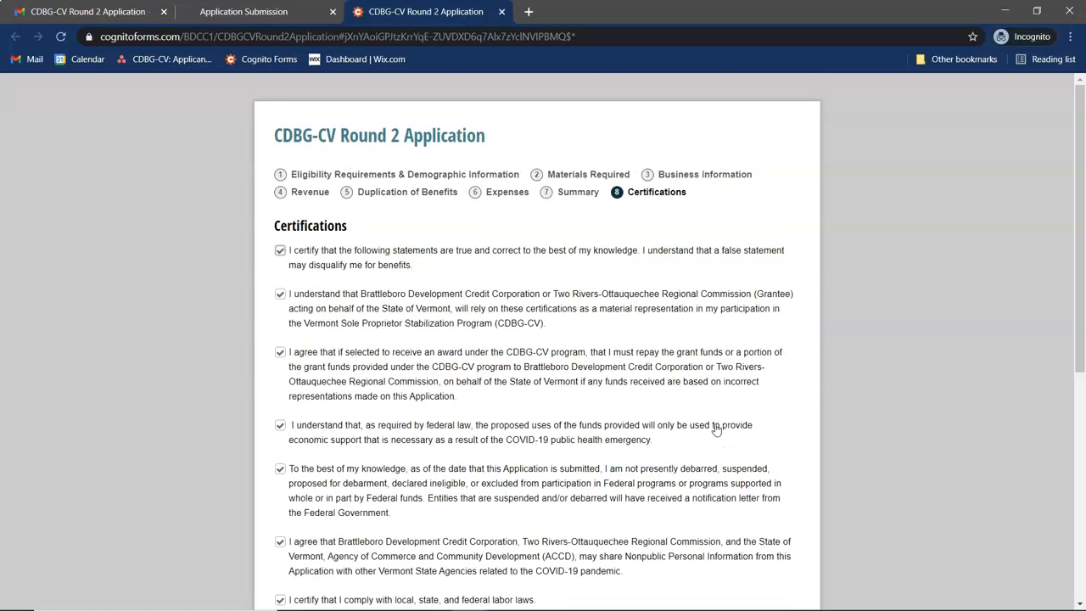